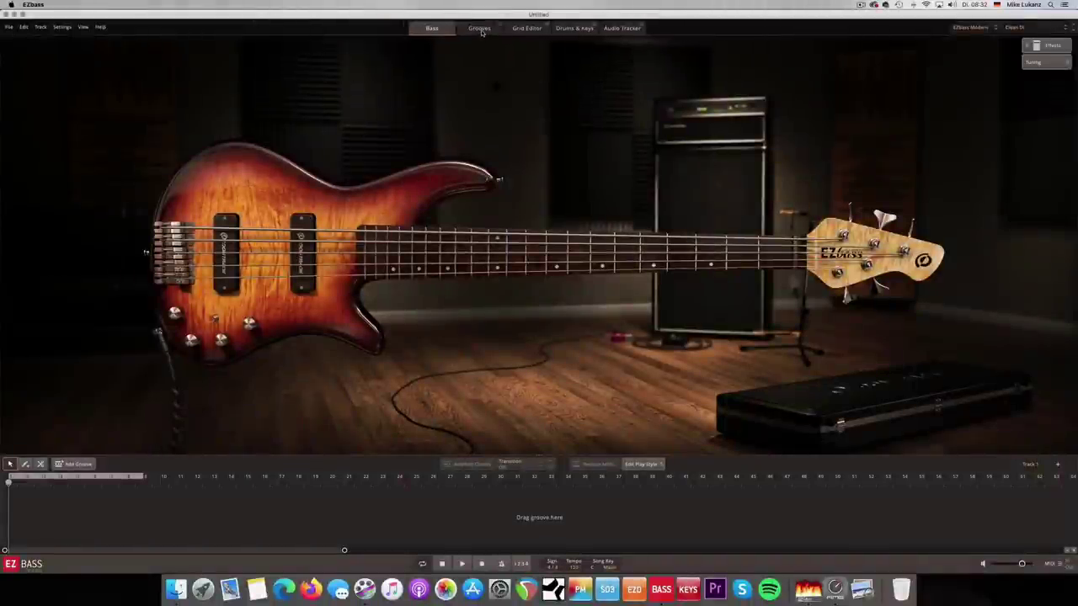
# Visit the Grooves, Grid Editor, Drums & Keys and Audio Tracker pages, then return to Bass.
pyautogui.click(480, 32)
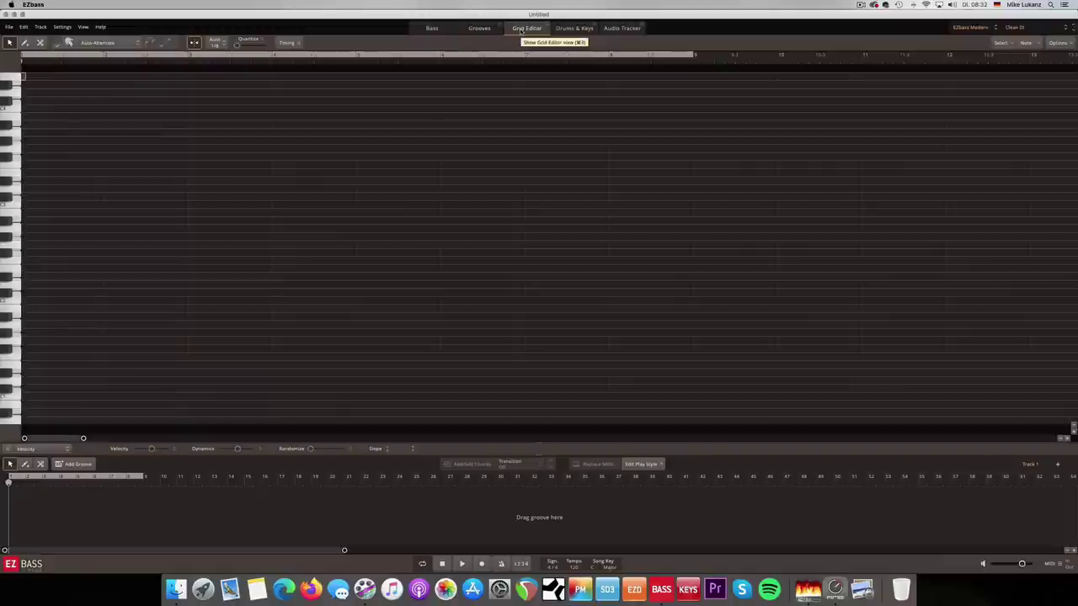
pyautogui.click(522, 30)
pyautogui.click(561, 30)
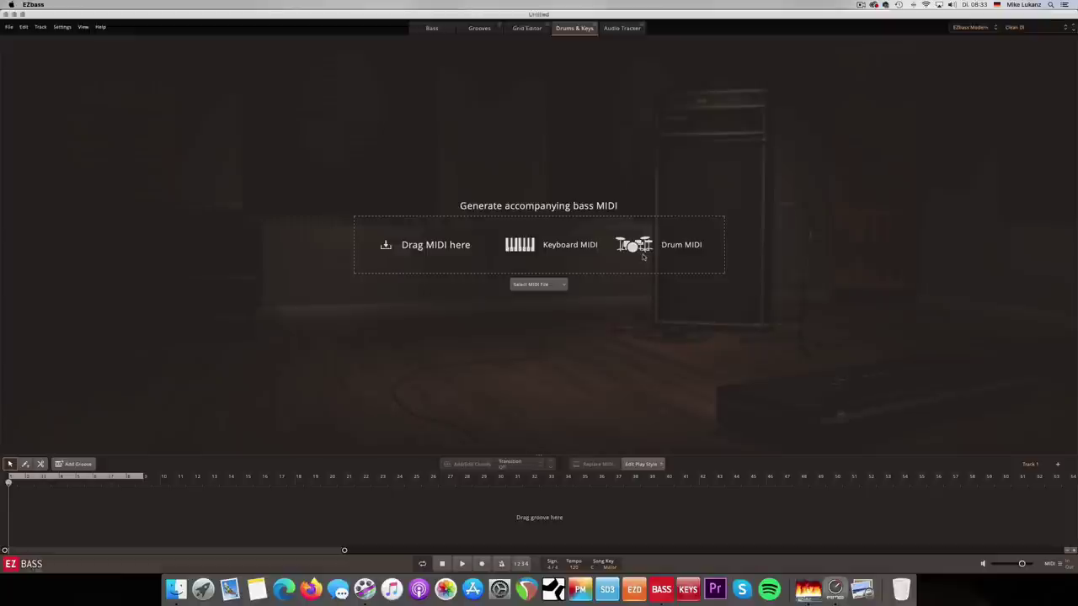
pyautogui.click(620, 30)
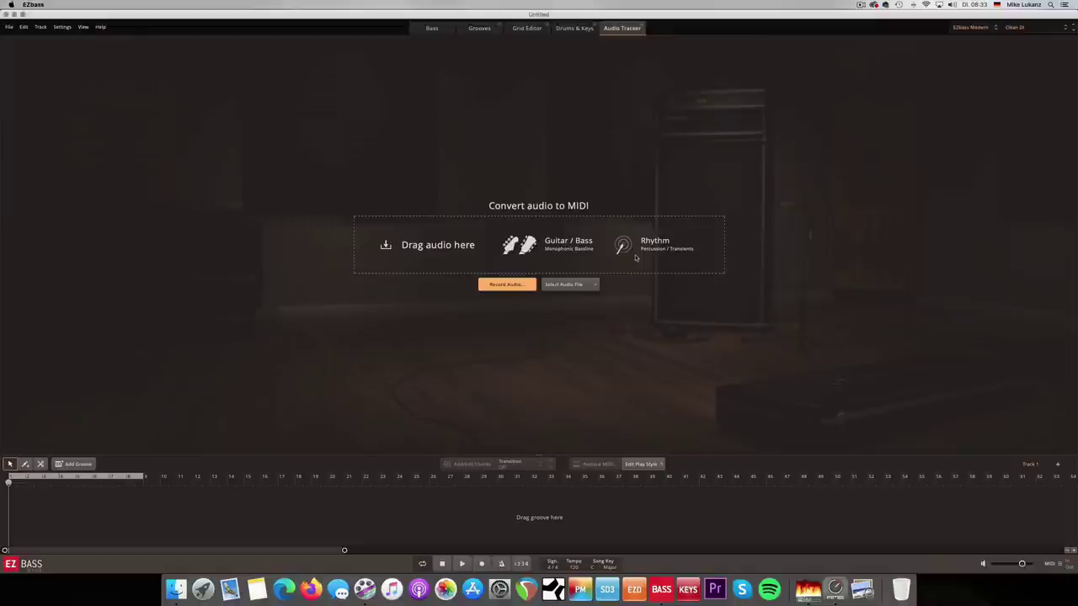
pyautogui.click(435, 29)
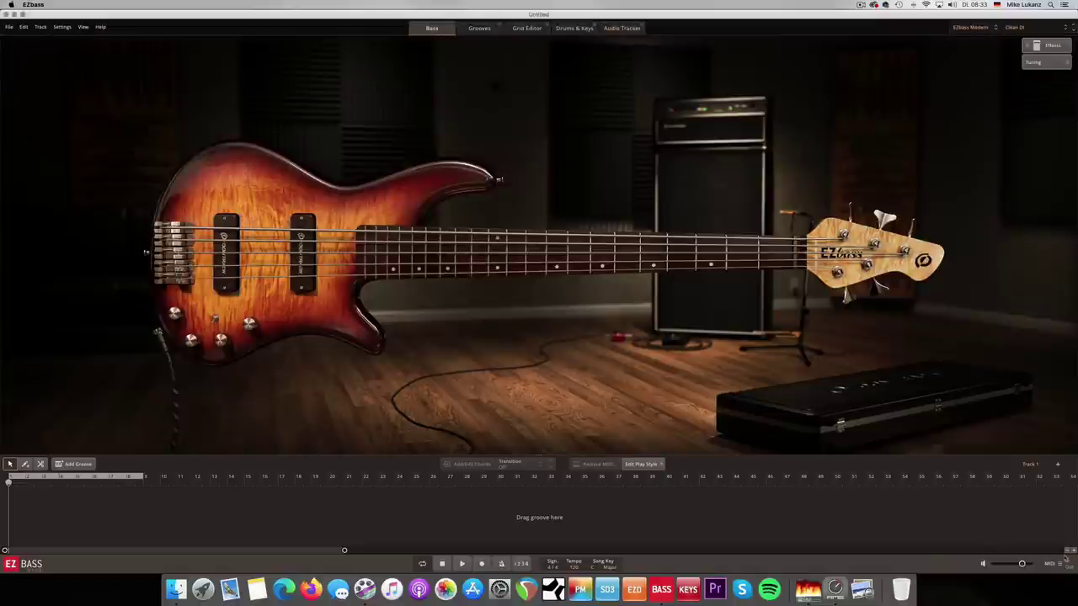
# Load the EZbass Vintage bass, then switch back to EZbass Modern with its Clean DI preset.
pyautogui.moveTo(1073, 573); pyautogui.dragTo(1001, 537)
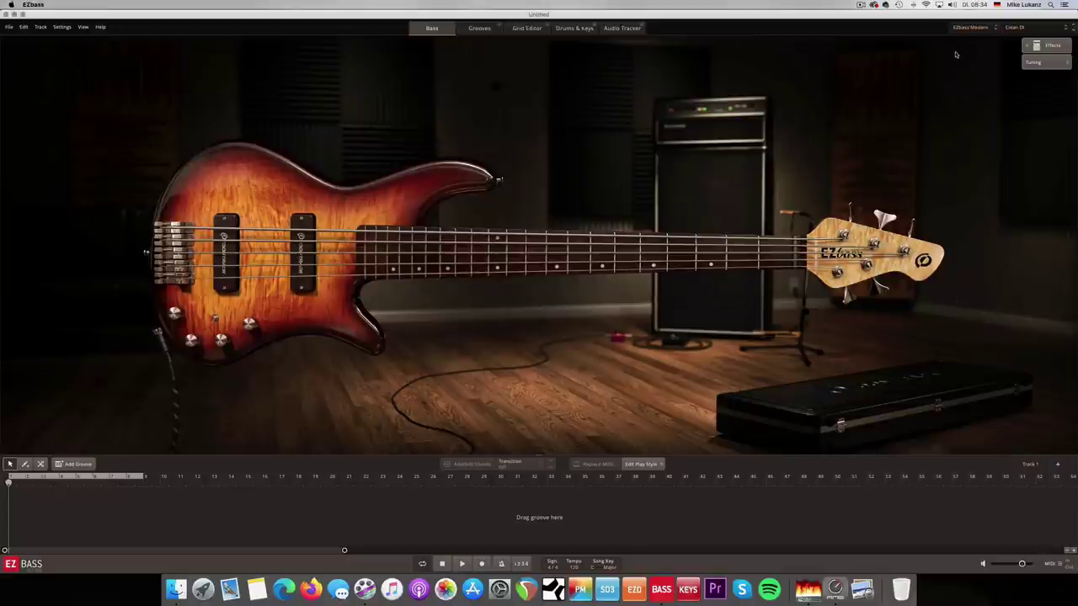
pyautogui.click(968, 28)
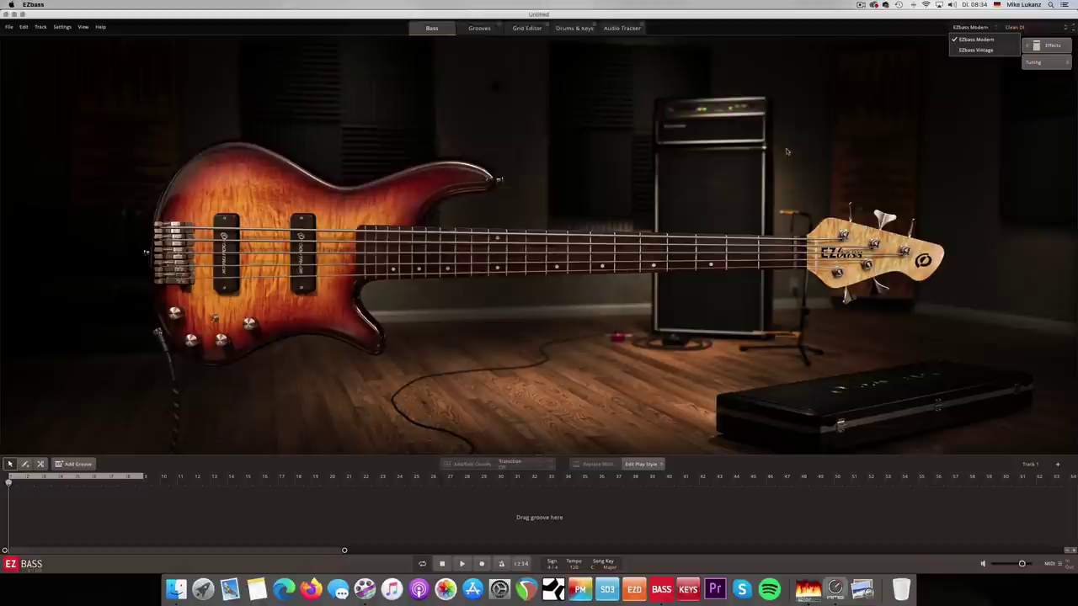
pyautogui.click(970, 52)
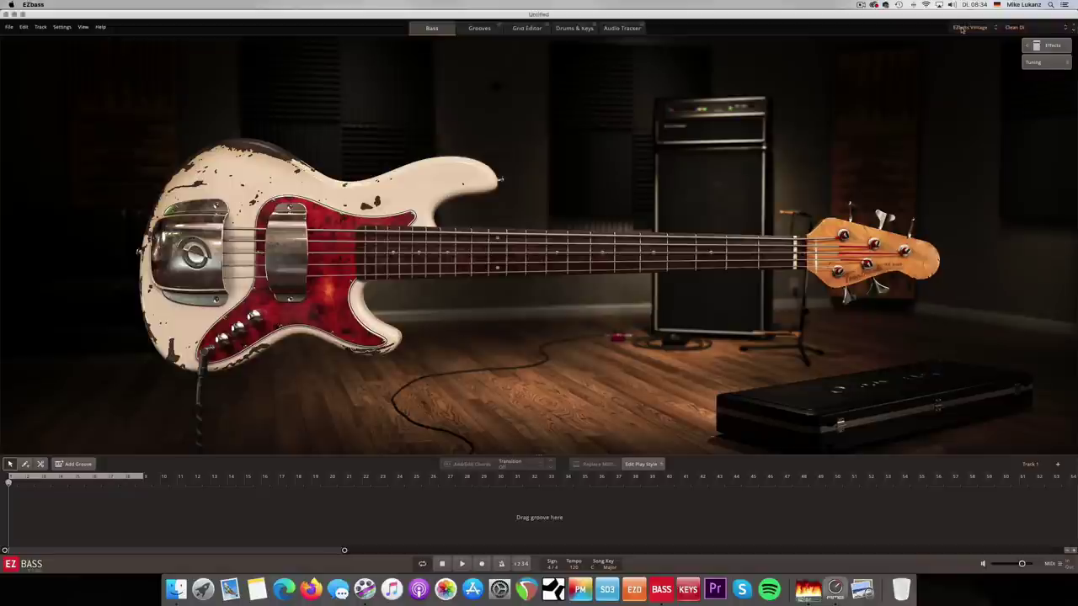
pyautogui.click(962, 30)
pyautogui.click(959, 39)
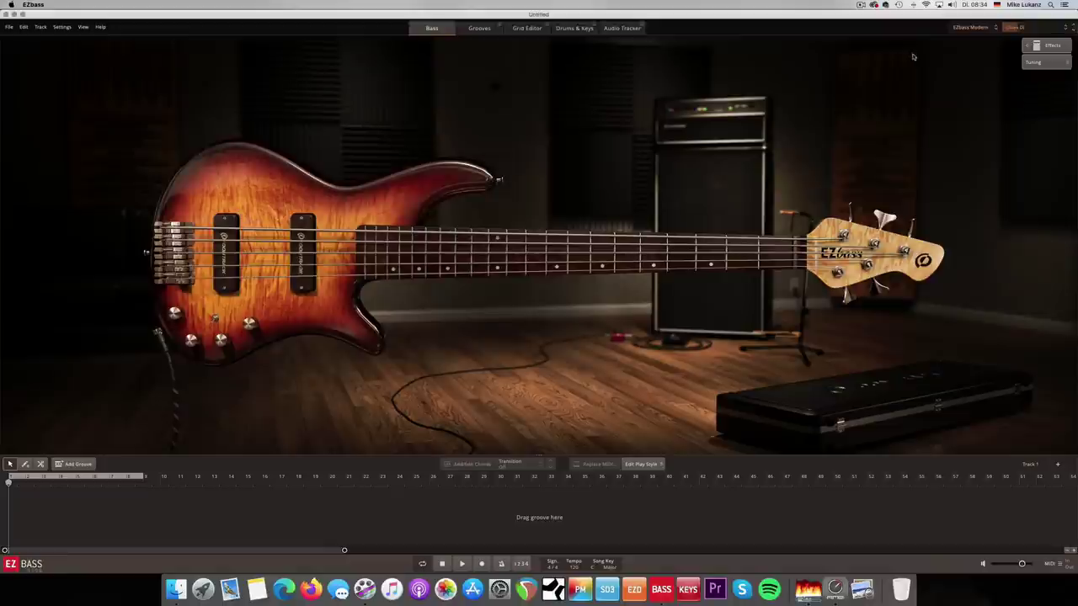
pyautogui.click(1008, 28)
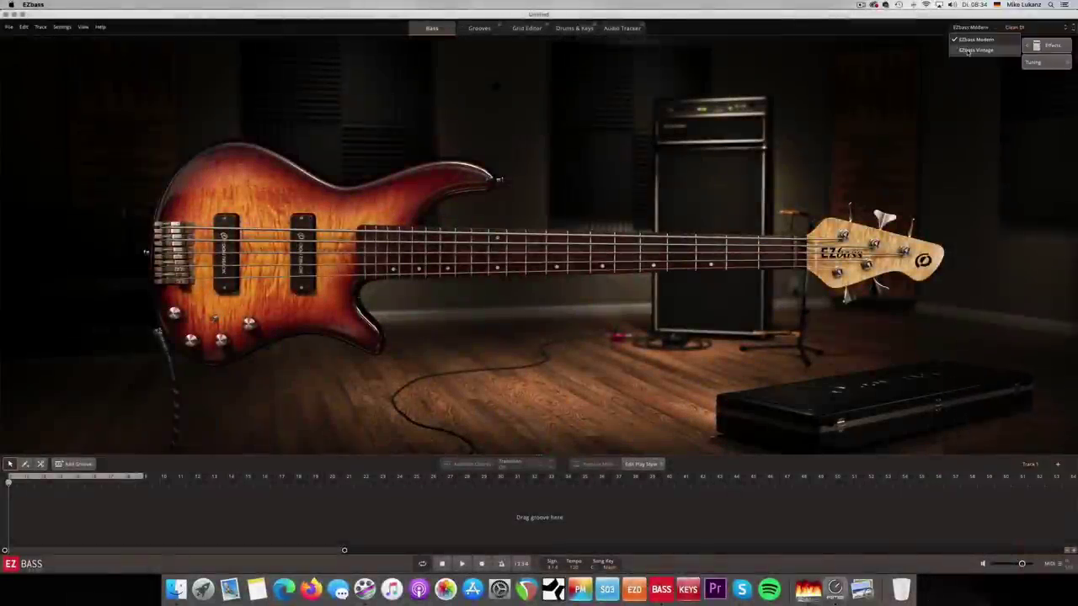
# Browse the Vintage bass's sound presets, then return to the EZbass Modern bass.
pyautogui.click(977, 44)
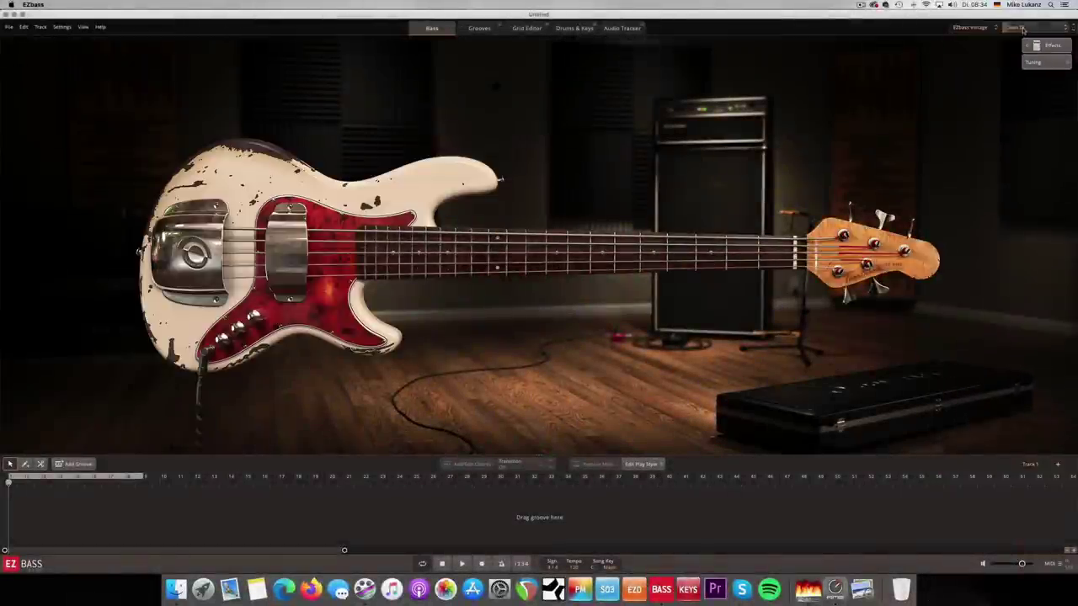
pyautogui.click(1019, 28)
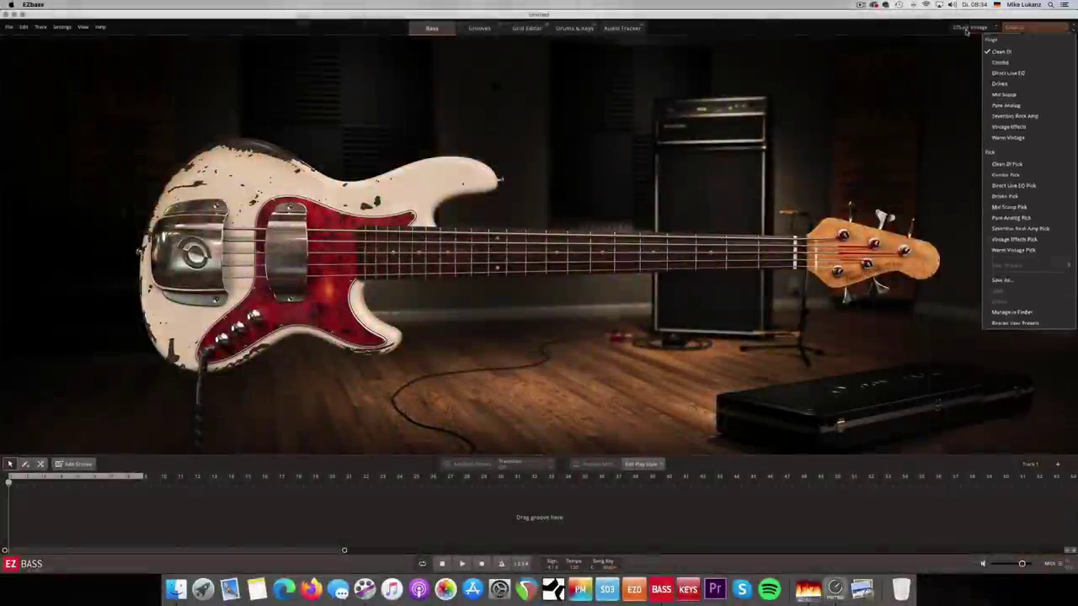
pyautogui.click(970, 27)
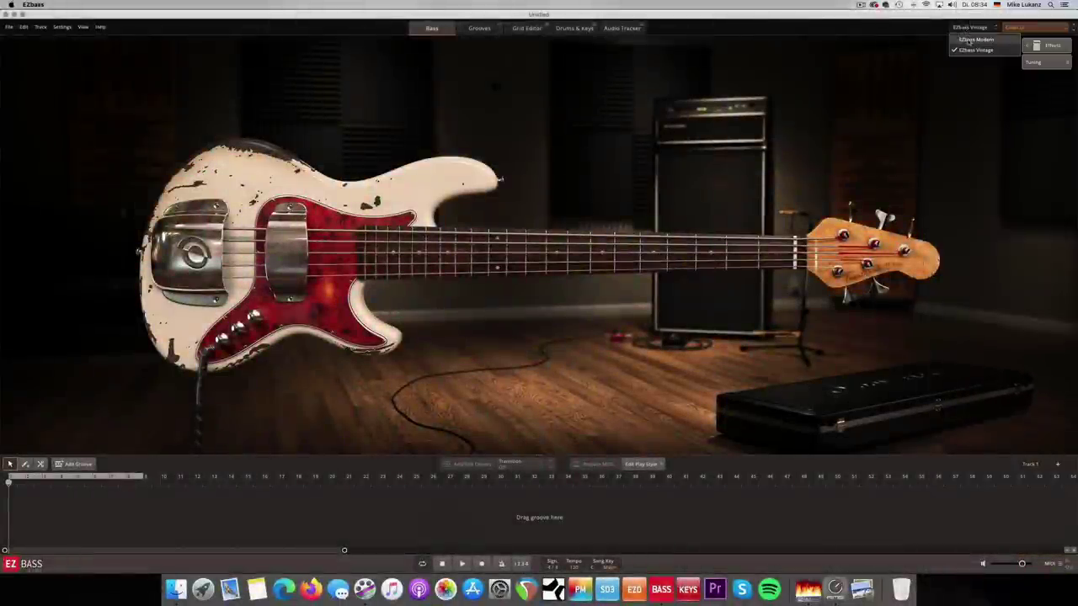
pyautogui.click(973, 40)
pyautogui.click(1010, 90)
# Show the tone and effect knobs, try the Effected preset, then return to Clean DI.
pyautogui.click(1035, 48)
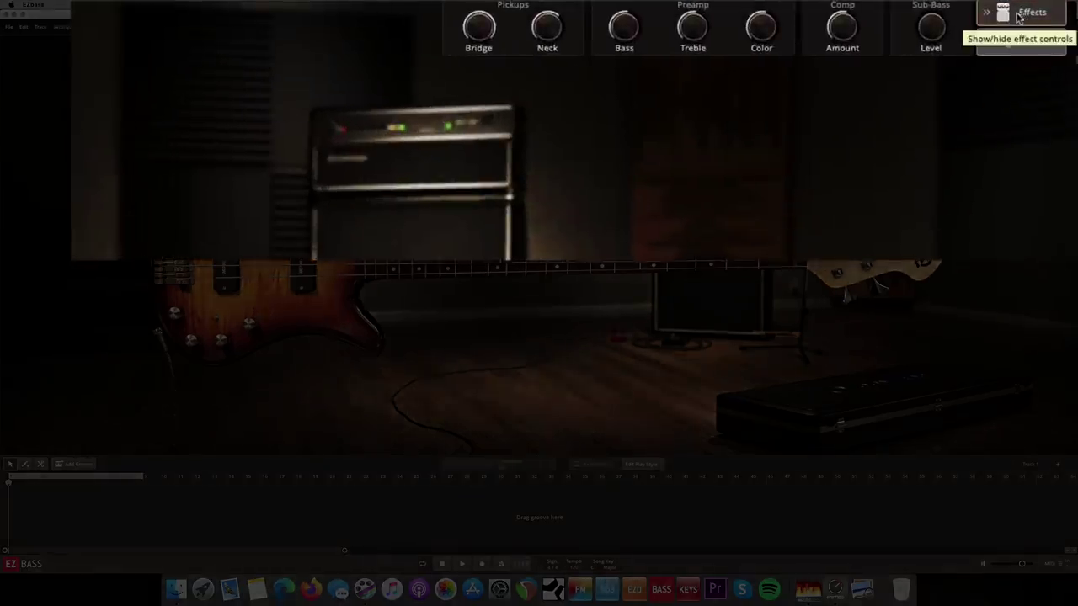
pyautogui.click(977, 46)
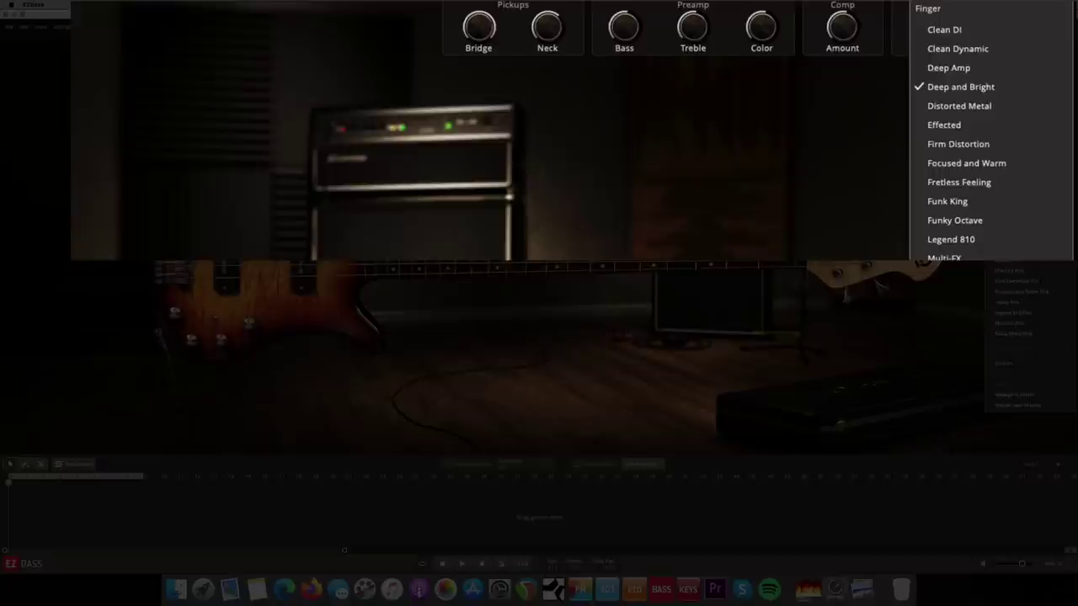
pyautogui.click(969, 126)
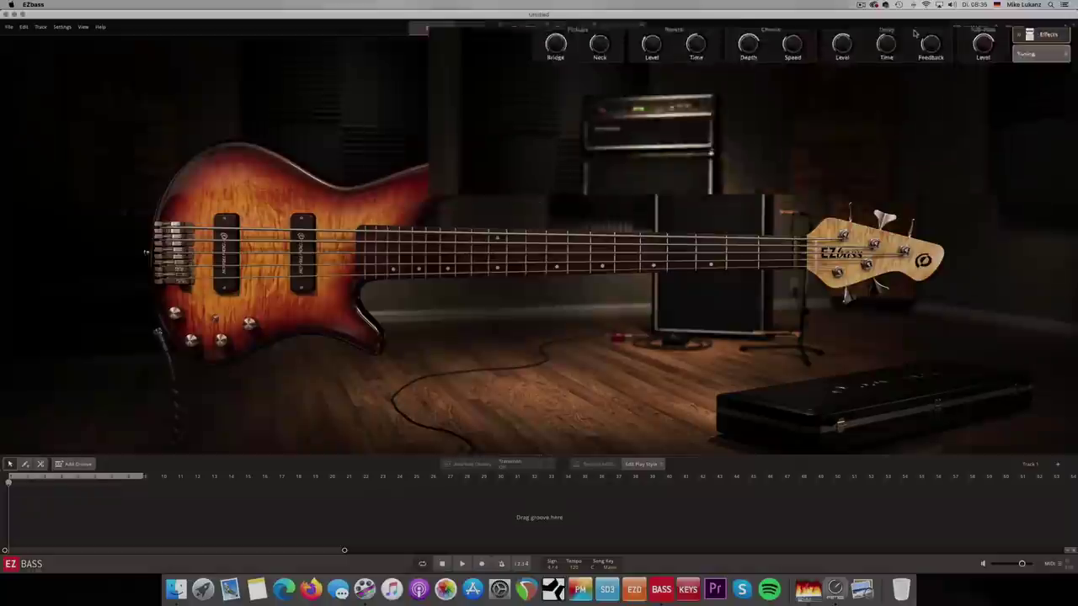
pyautogui.click(1036, 28)
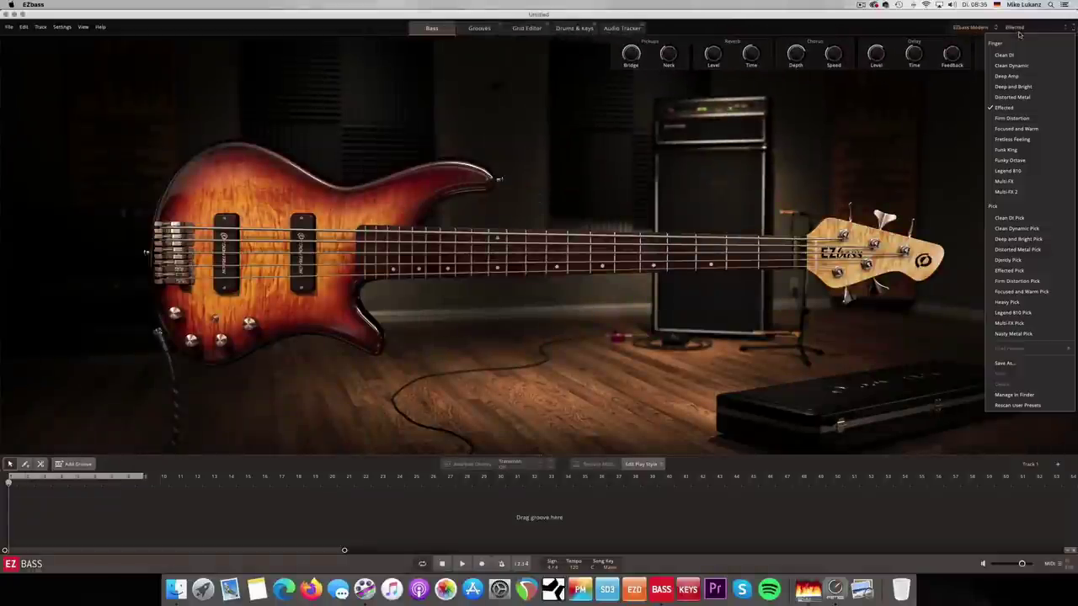
pyautogui.click(1012, 56)
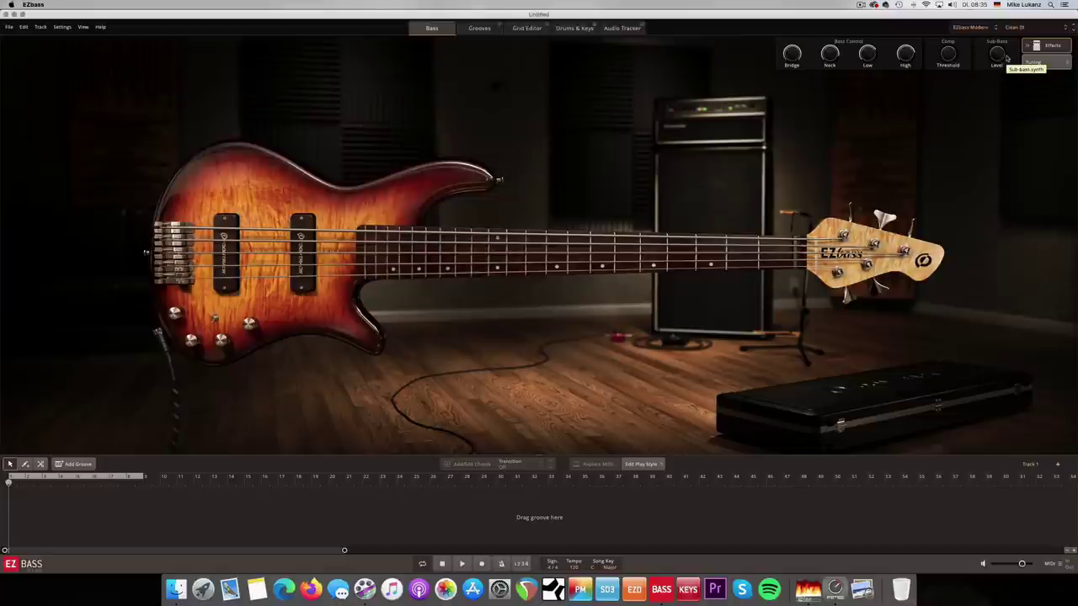
# Browse the groove genre folders, open a Pop/Rock folder and preview Verse 01.
pyautogui.click(478, 28)
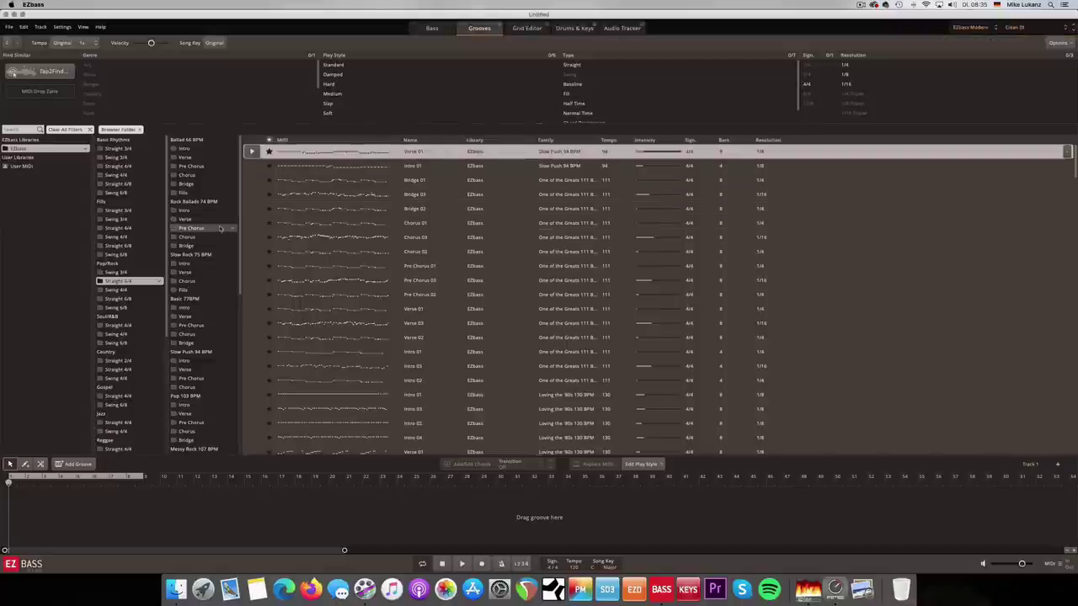
pyautogui.scroll(-2, 143, 240)
pyautogui.scroll(-10, 144, 240)
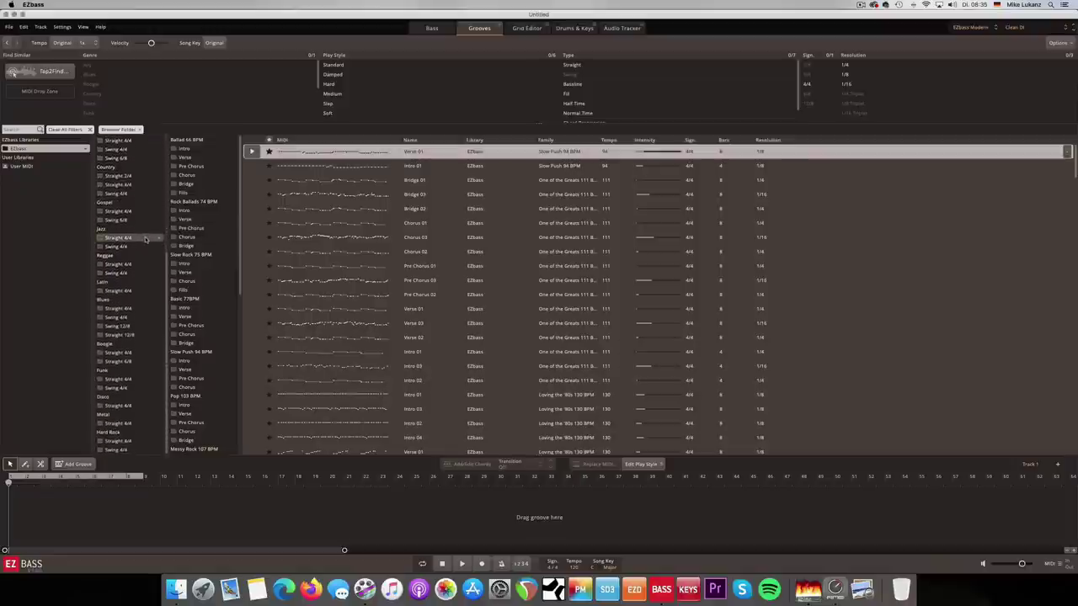
pyautogui.scroll(10, 145, 240)
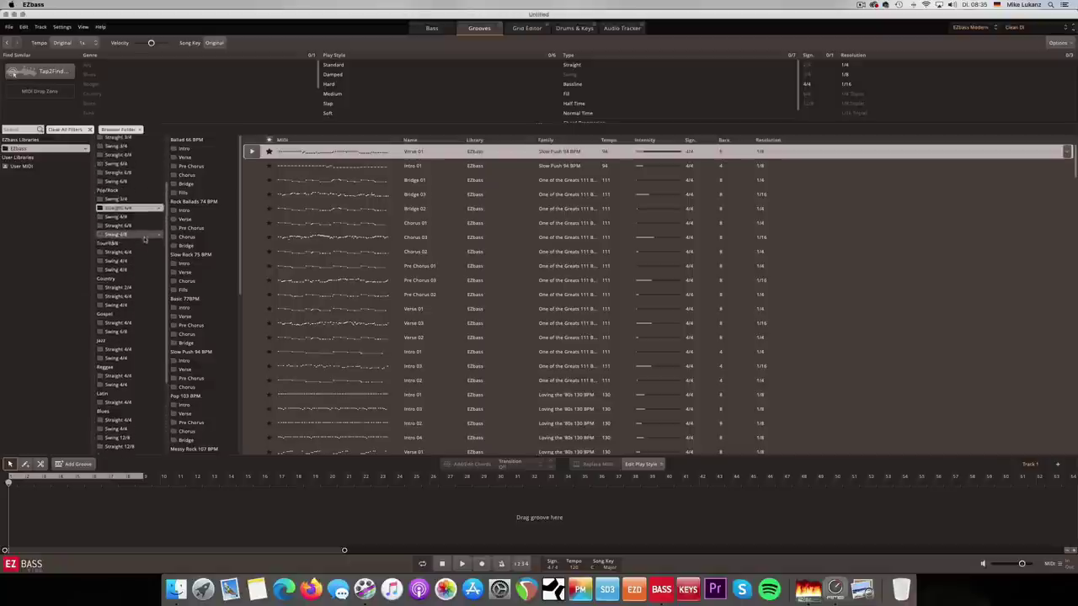
pyautogui.scroll(-1, 135, 198)
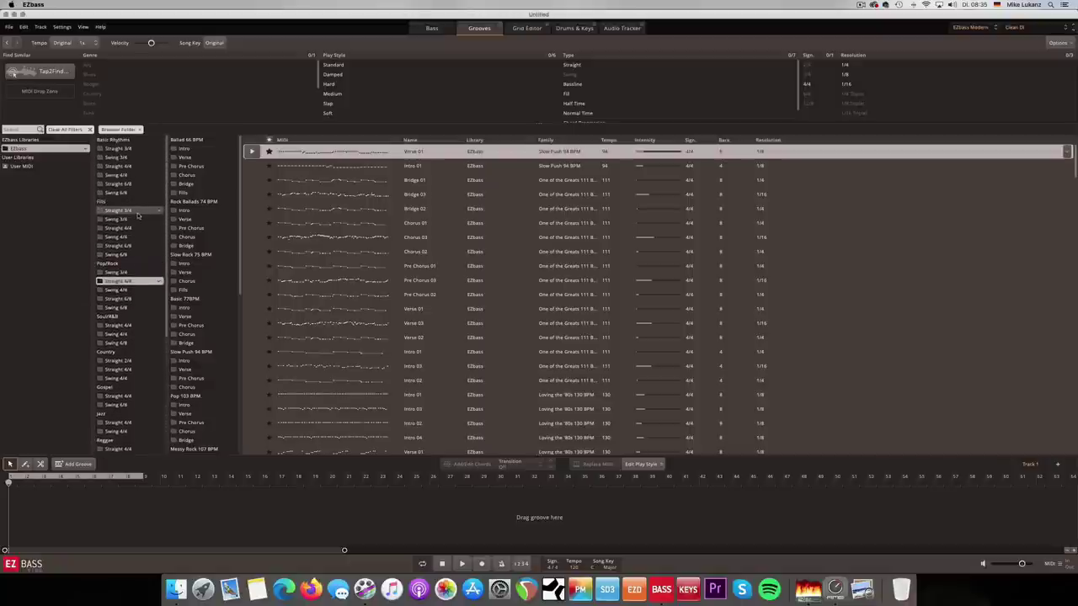
pyautogui.scroll(-5, 138, 214)
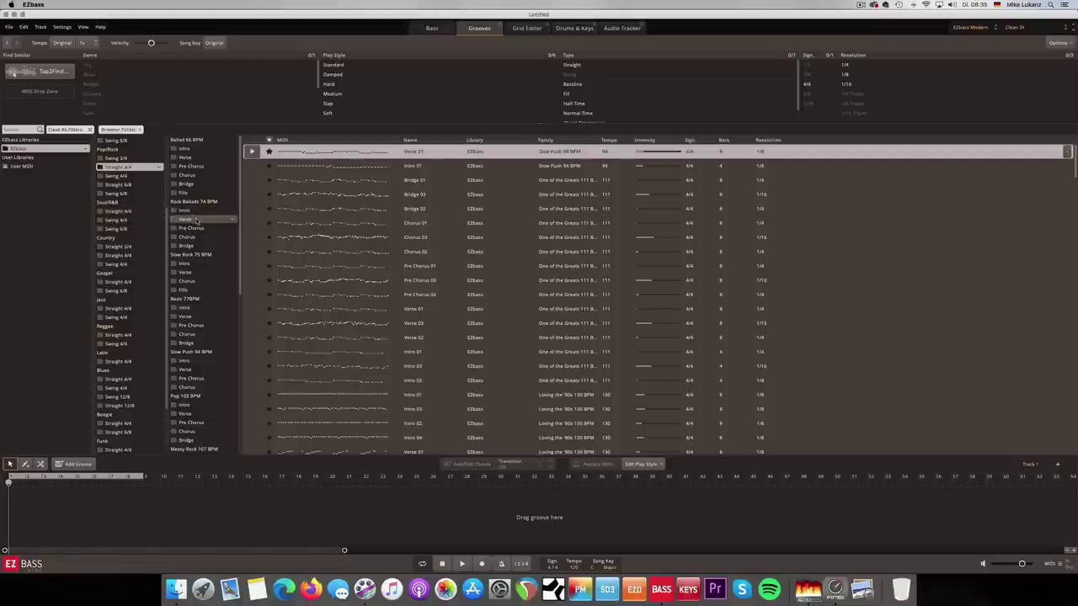
pyautogui.moveTo(283, 166); pyautogui.dragTo(140, 385)
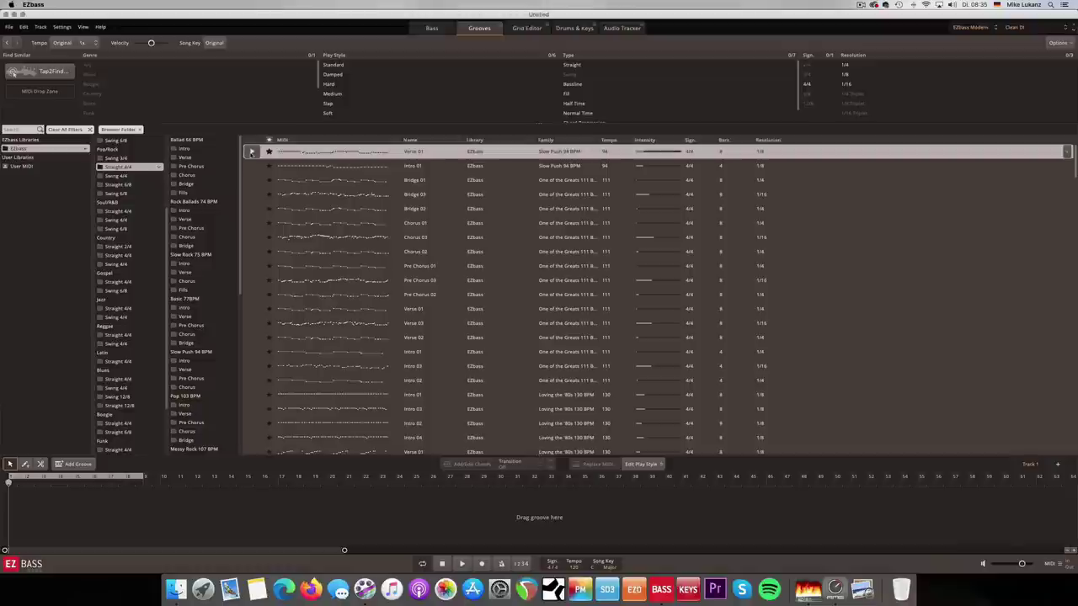
pyautogui.click(251, 153)
# Place Verse 01 at bar 1, keep the first chord as C, and select the Verse clip.
pyautogui.moveTo(290, 153); pyautogui.dragTo(10, 485)
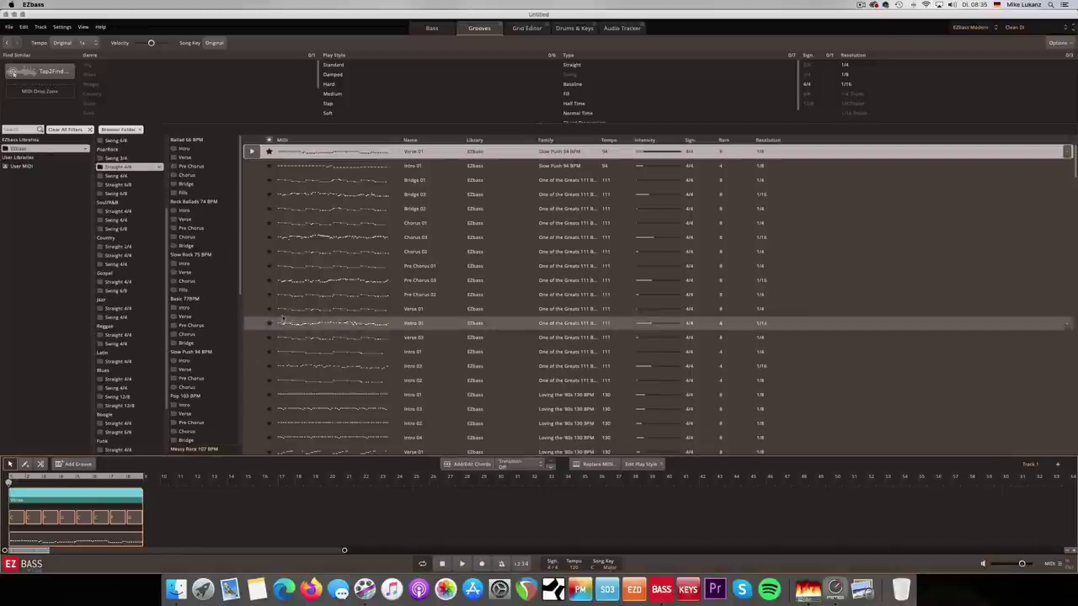
pyautogui.click(432, 29)
pyautogui.hscroll(1, 14, 524)
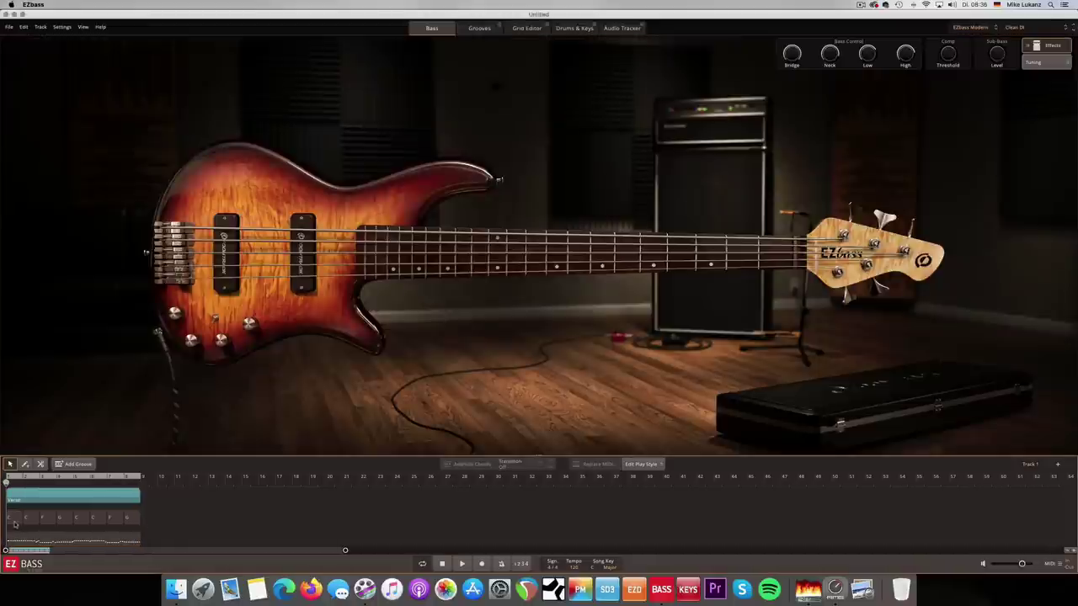
pyautogui.click(17, 519)
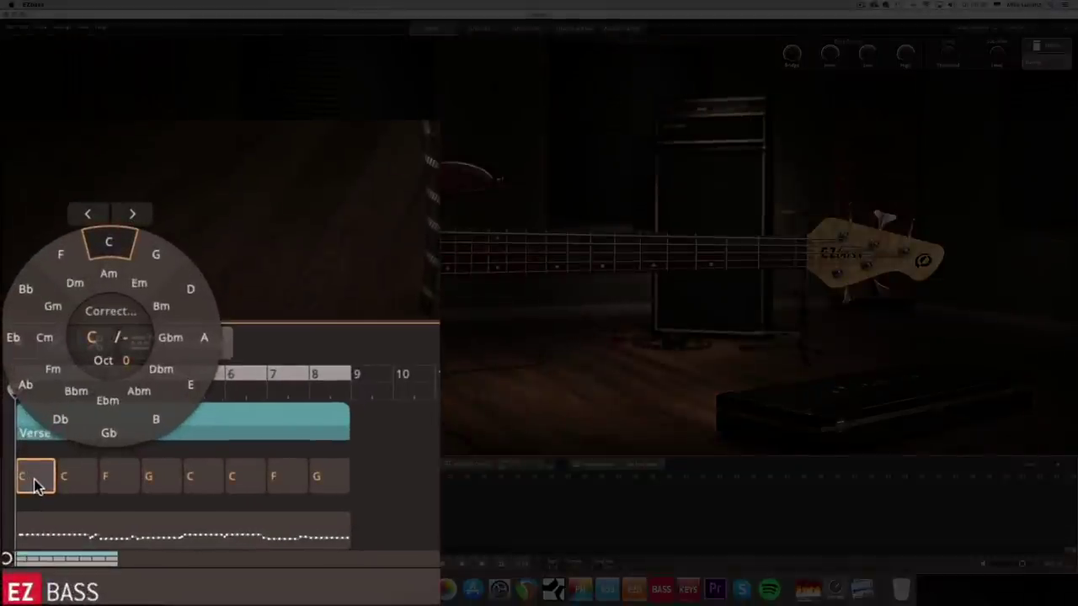
pyautogui.click(375, 473)
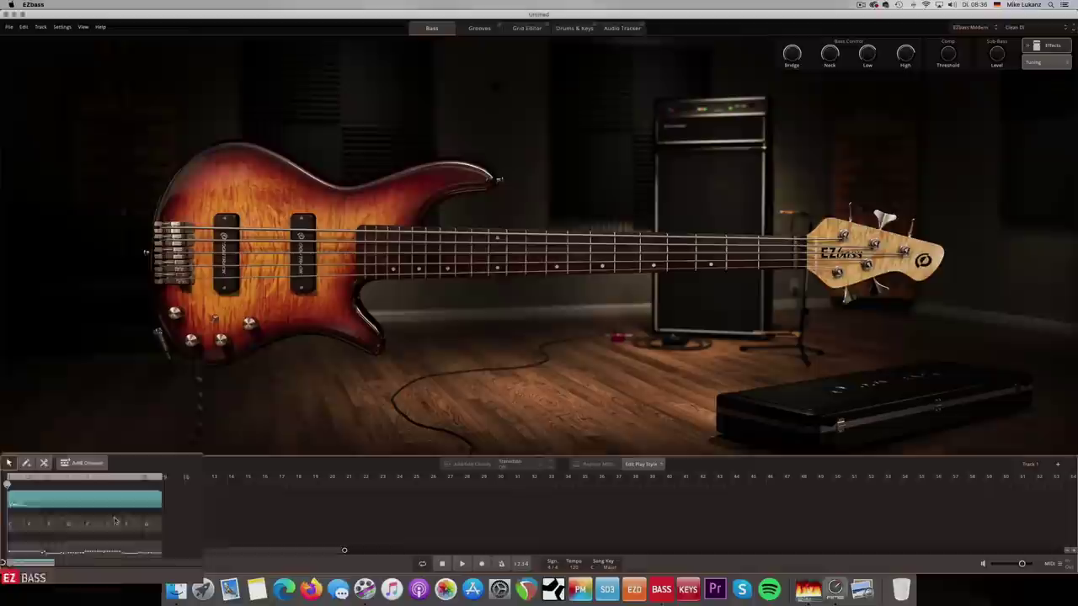
pyautogui.click(88, 500)
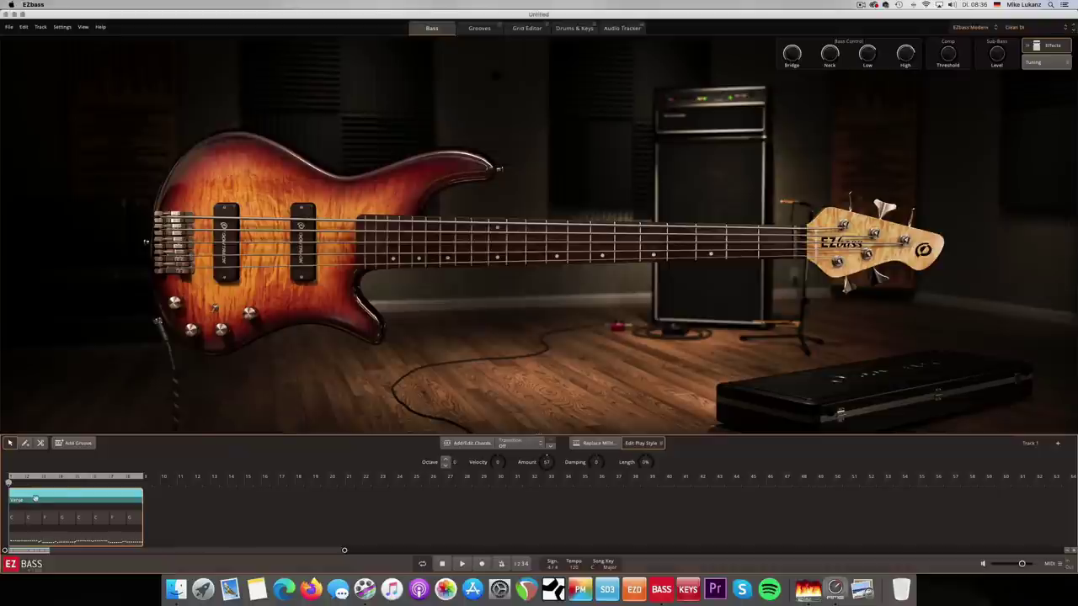
# Open the Verse clip in the Grid Editor, raise a note to G2 and play it back.
pyautogui.doubleClick(54, 539)
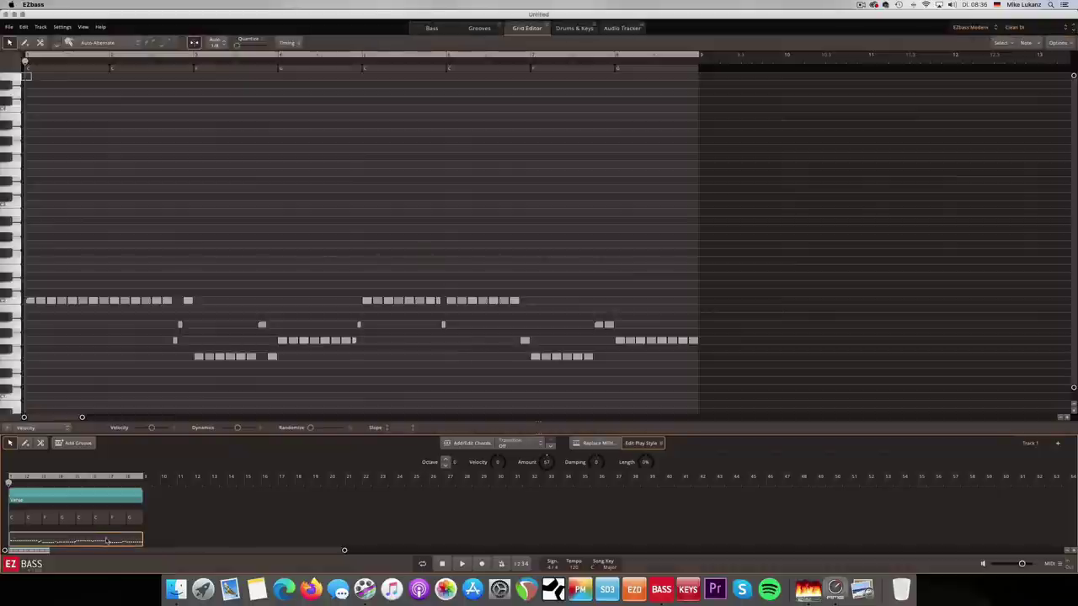
pyautogui.scroll(-1, 141, 330)
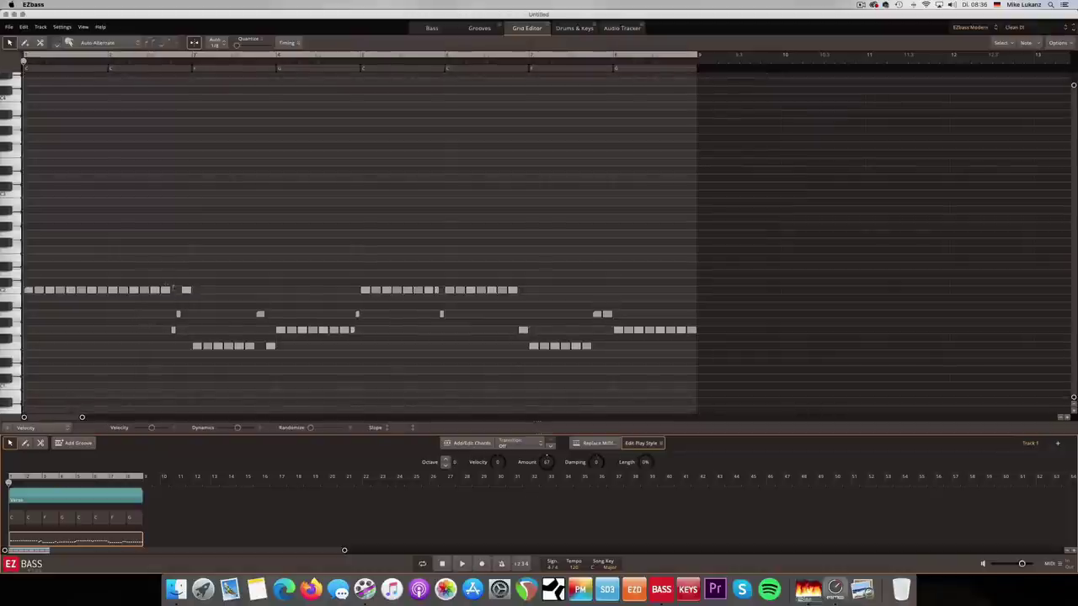
pyautogui.moveTo(153, 291); pyautogui.dragTo(184, 291)
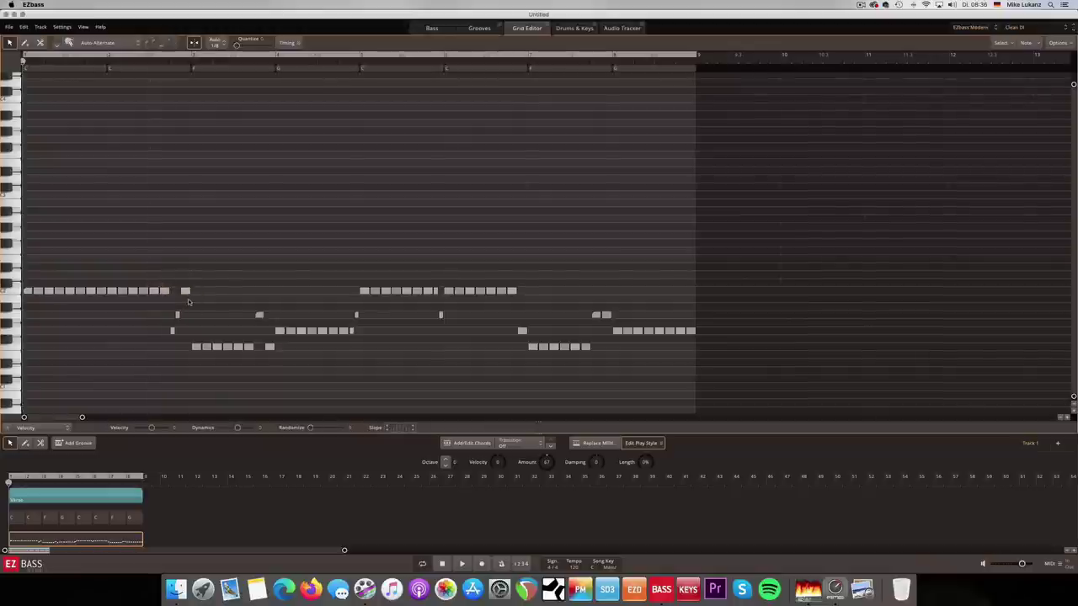
pyautogui.moveTo(177, 287); pyautogui.dragTo(195, 320)
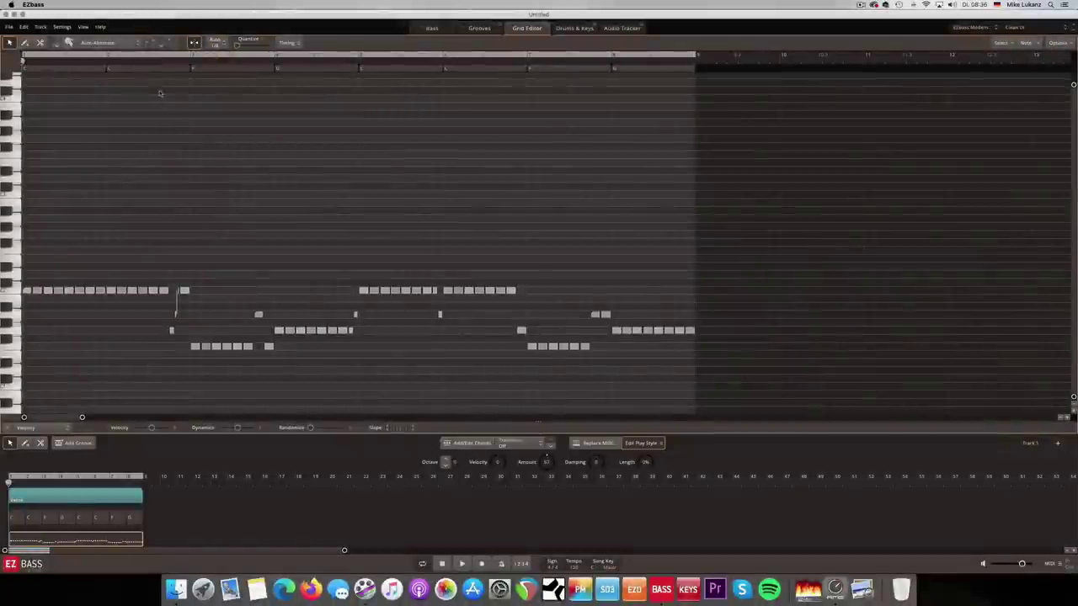
pyautogui.click(151, 63)
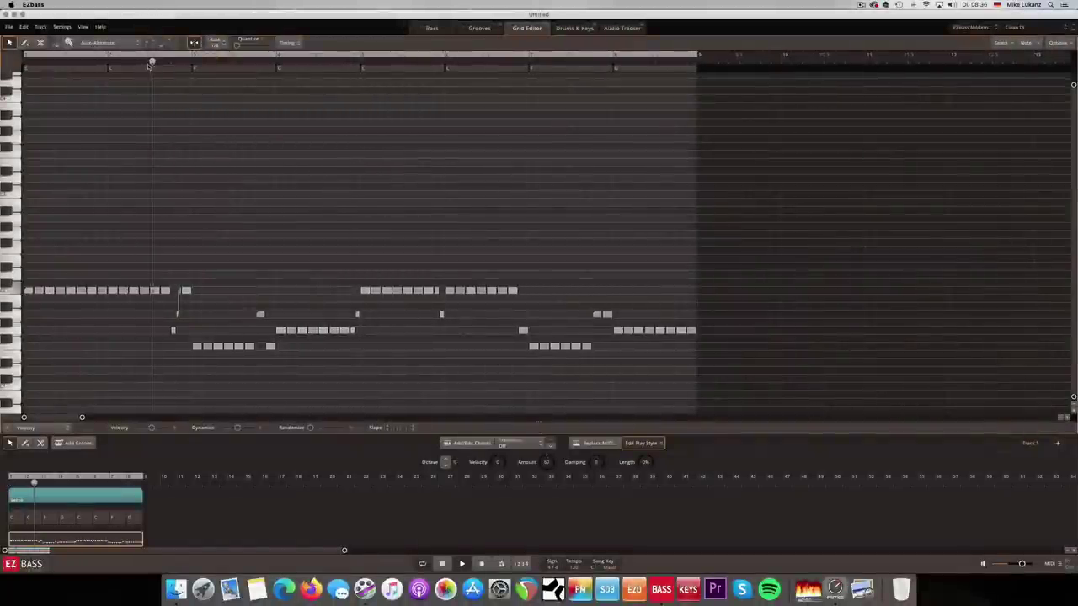
pyautogui.press('space')
pyautogui.press('space')
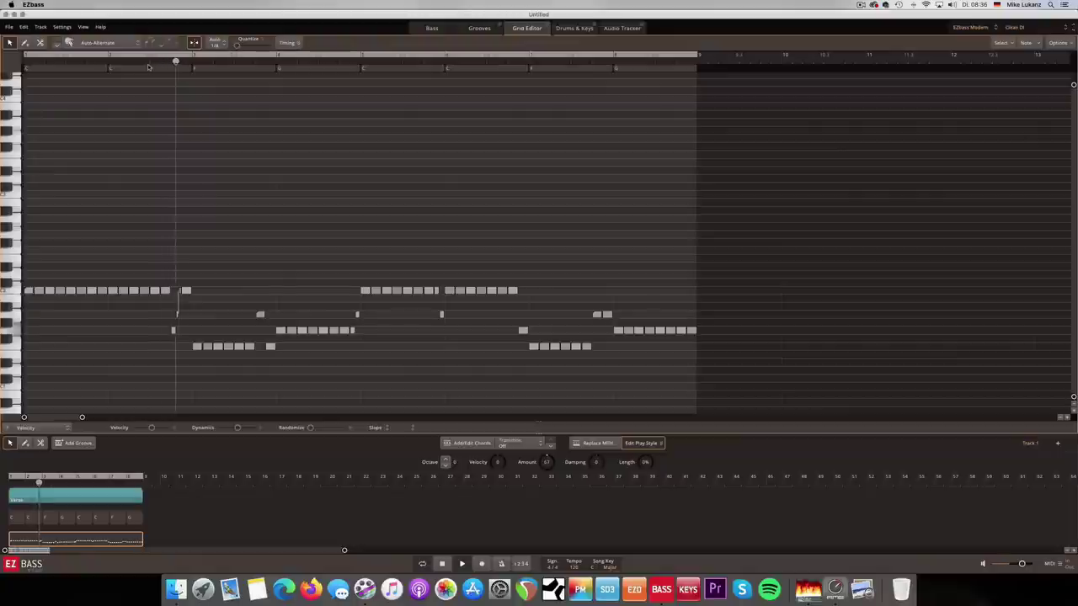
pyautogui.press('space')
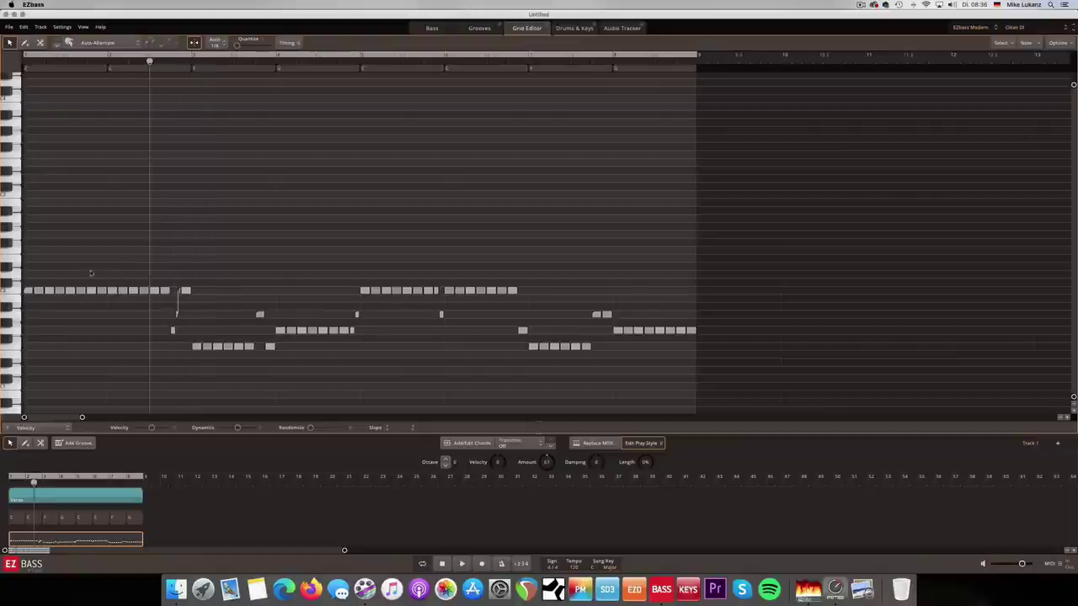
# Review articulations for the first note row and make one note a Harmonic.
pyautogui.moveTo(48, 279); pyautogui.dragTo(173, 301)
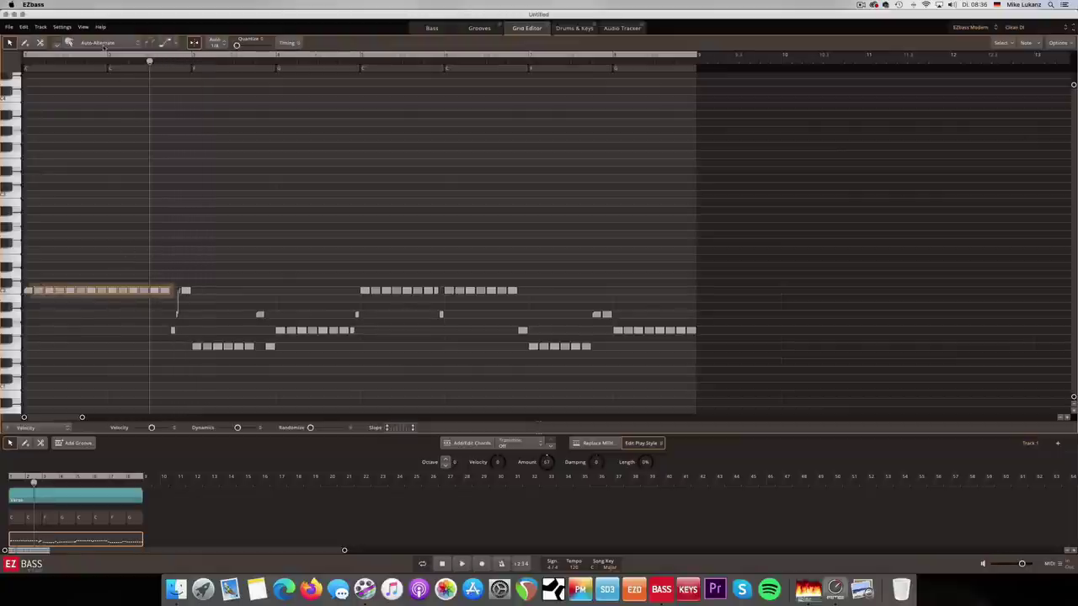
pyautogui.click(104, 46)
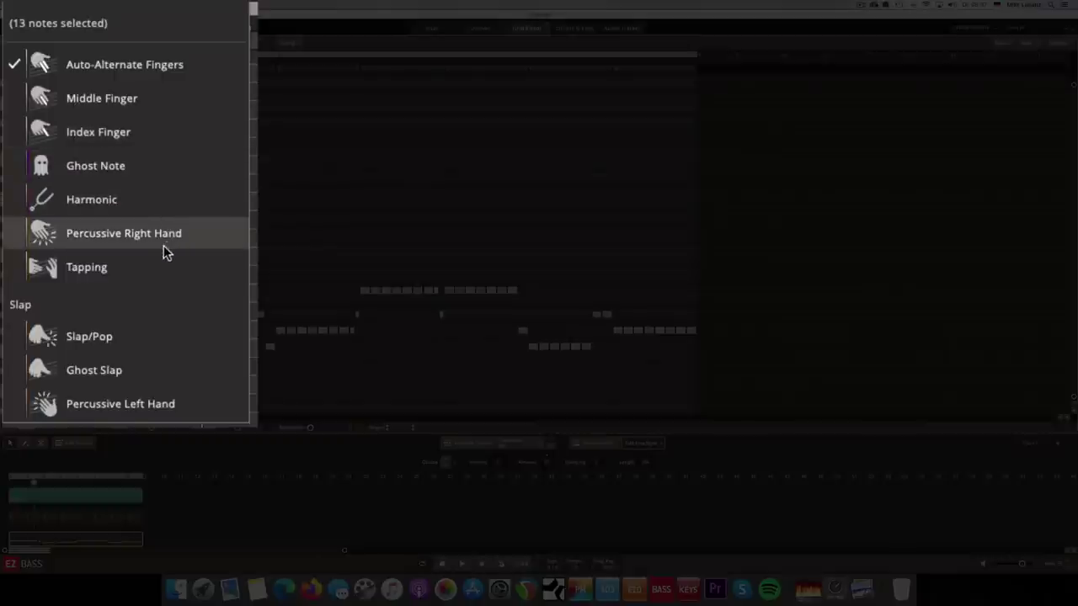
pyautogui.click(126, 269)
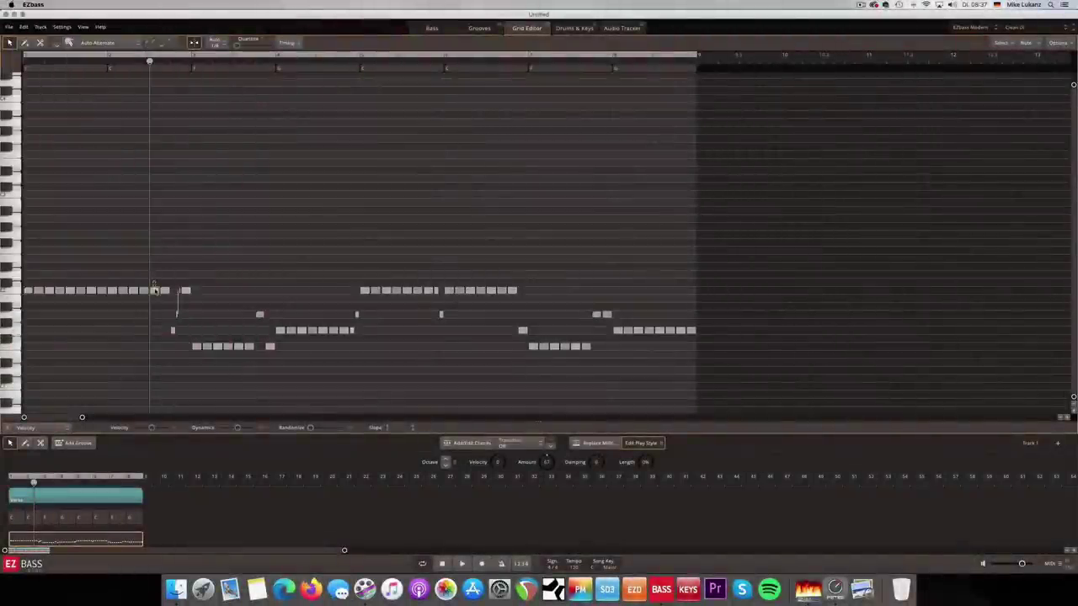
pyautogui.click(155, 290)
pyautogui.click(102, 44)
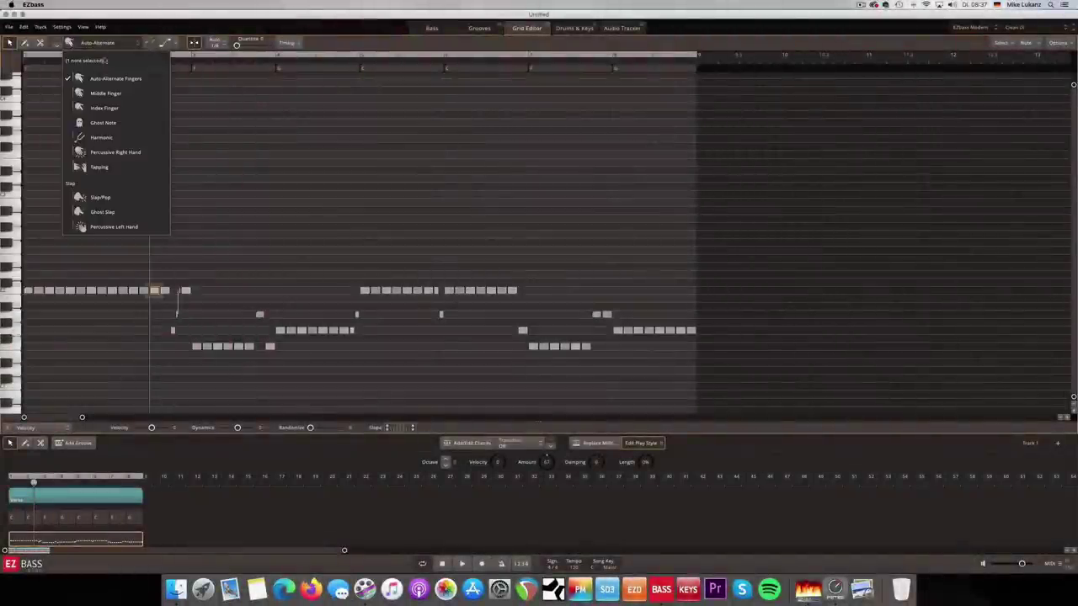
pyautogui.click(102, 137)
pyautogui.click(101, 43)
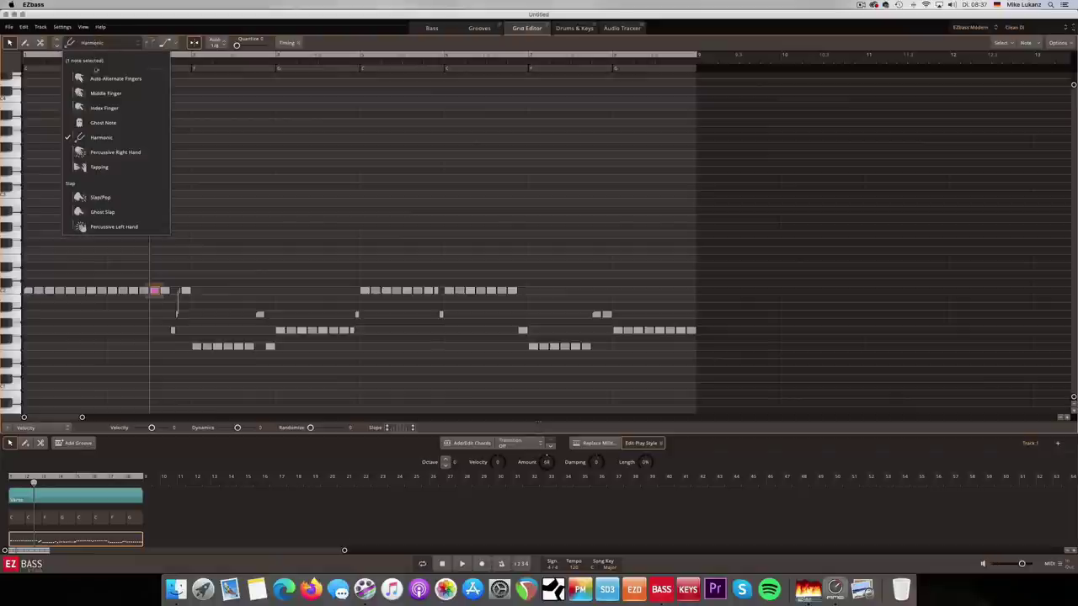
# Set one note to Ghost Note and another to Percussive Right Hand, then play the line.
pyautogui.click(105, 121)
pyautogui.click(80, 288)
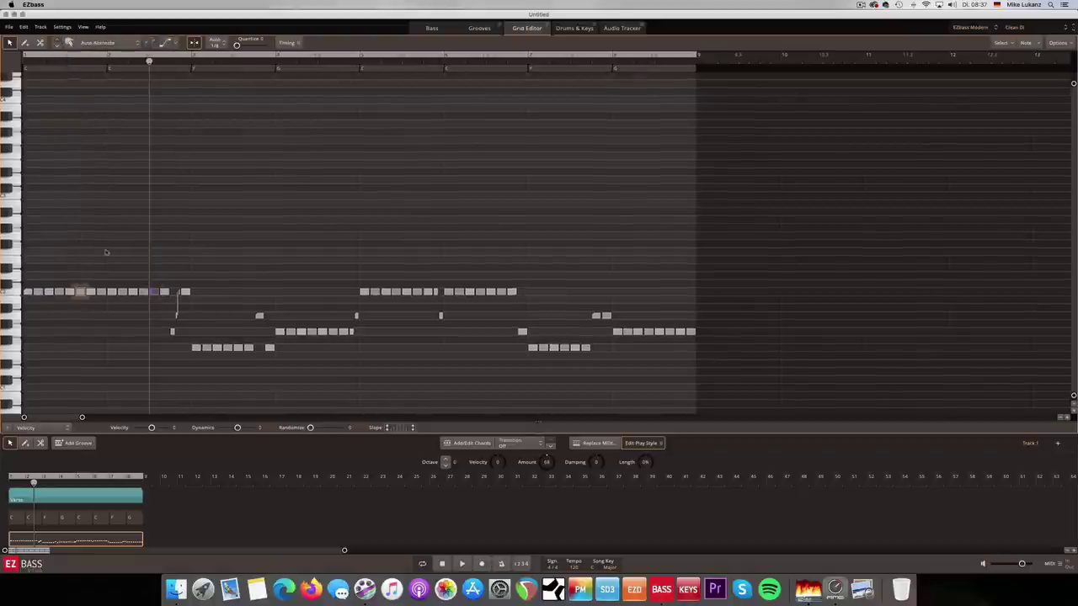
pyautogui.click(107, 43)
pyautogui.click(105, 125)
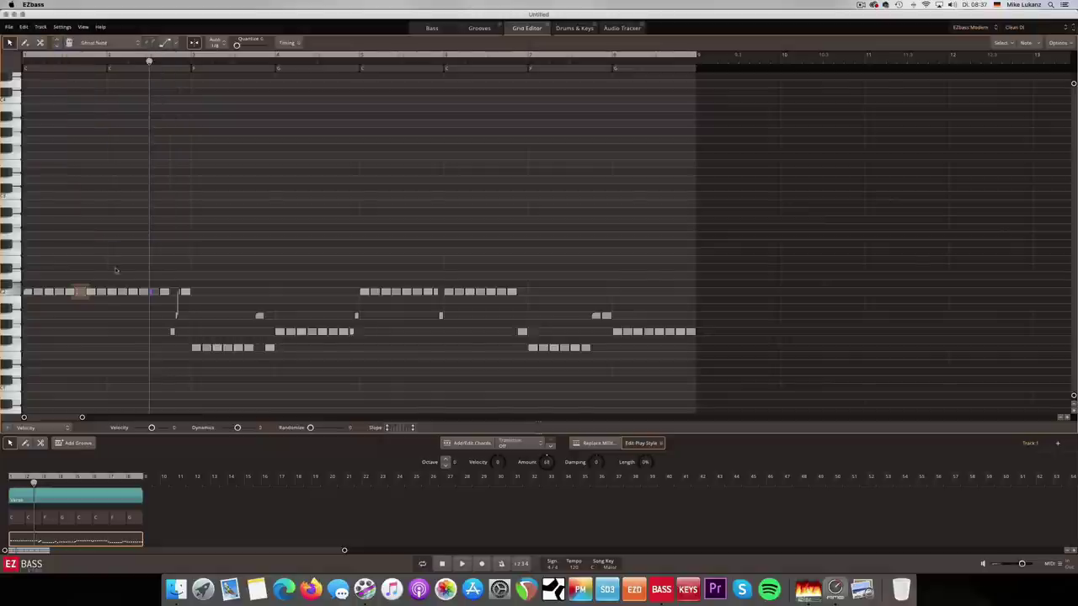
pyautogui.click(127, 292)
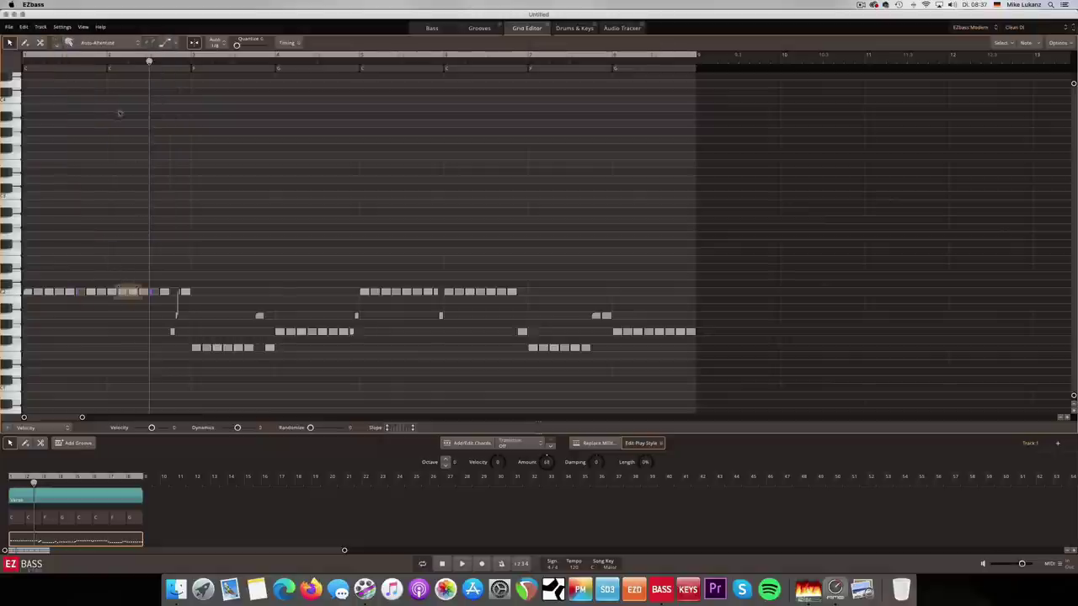
pyautogui.click(106, 45)
pyautogui.click(107, 154)
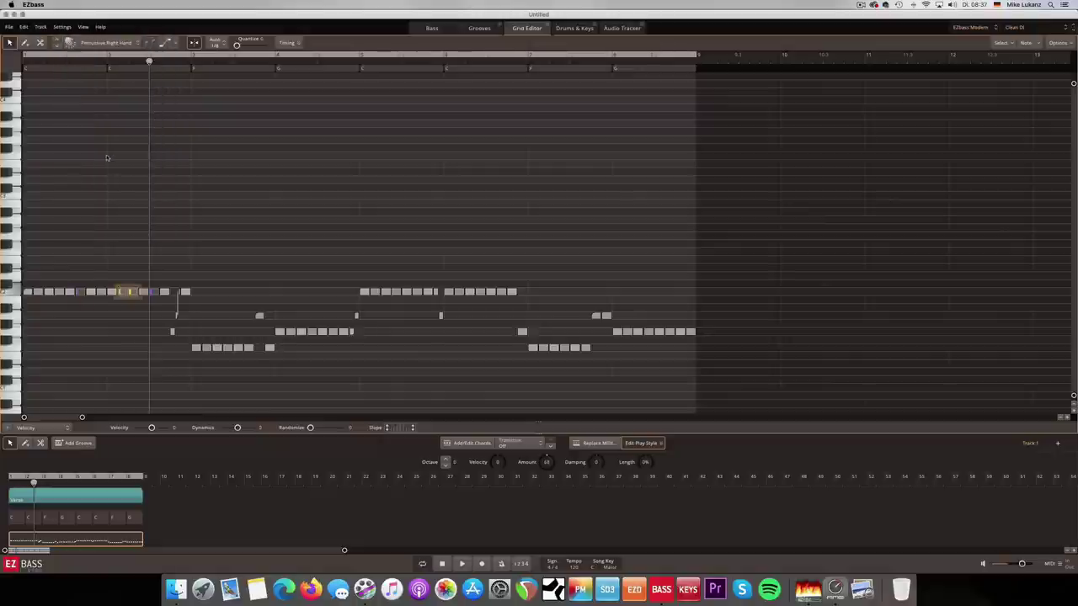
pyautogui.scroll(1, 96, 222)
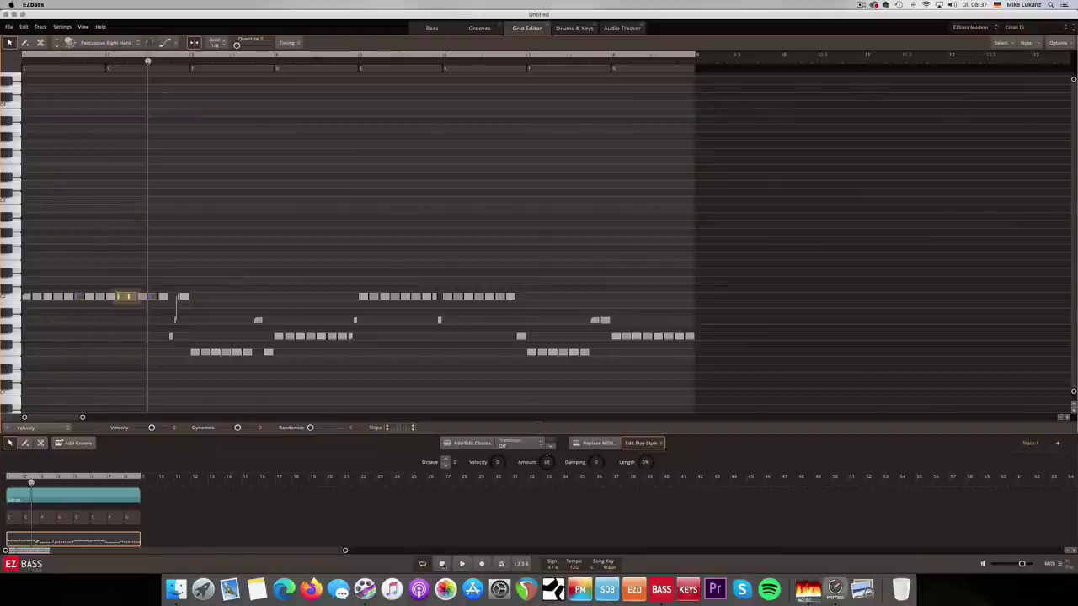
pyautogui.press('space')
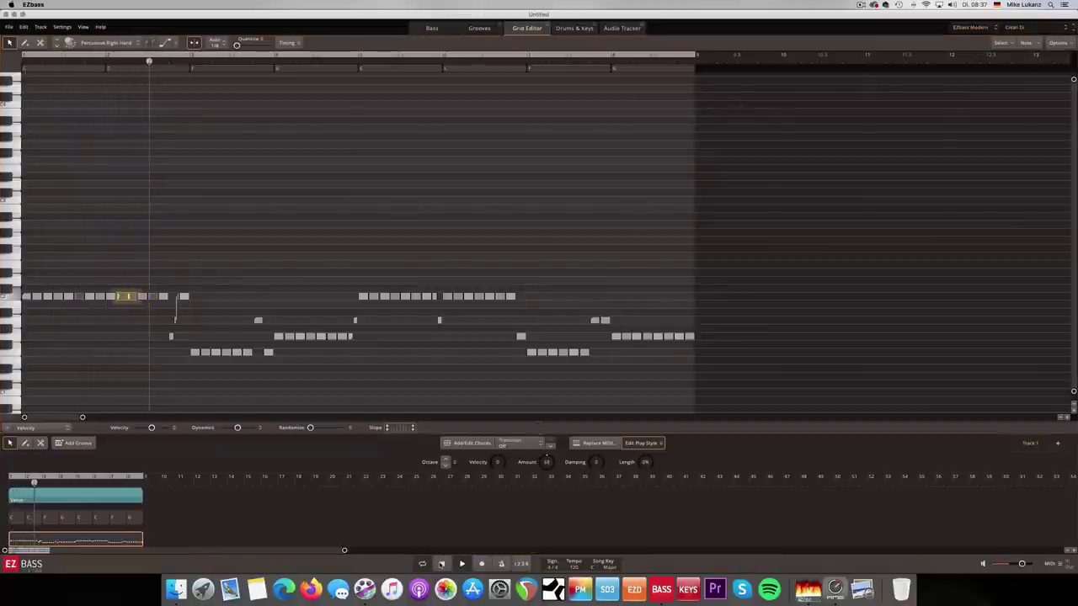
pyautogui.click(442, 563)
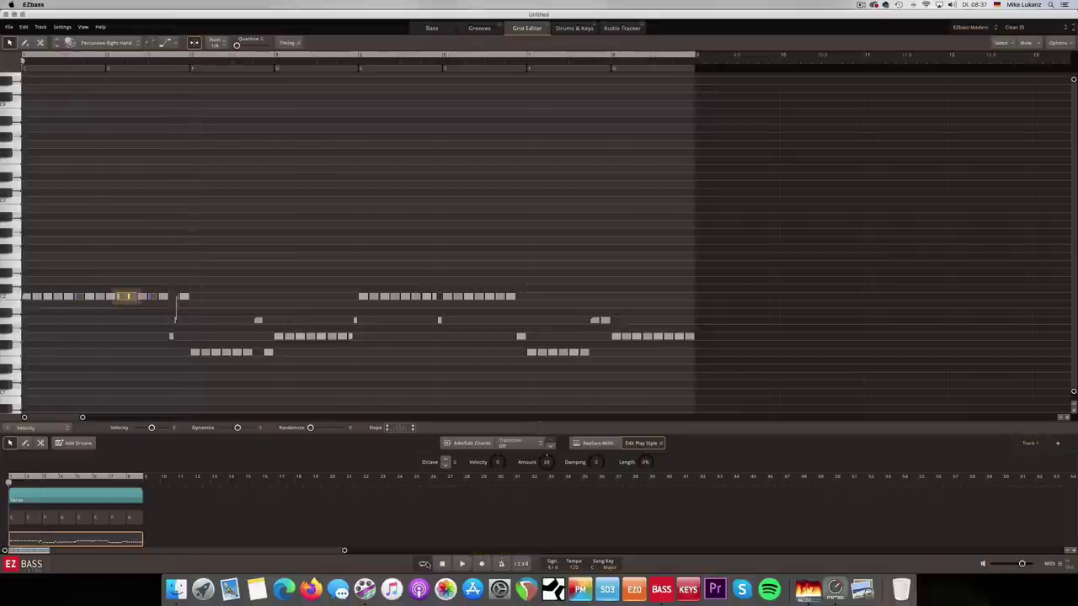
# Return to the Bass page keeping EZbass Modern, and select the Verse clip on the track.
pyautogui.click(432, 28)
pyautogui.click(970, 27)
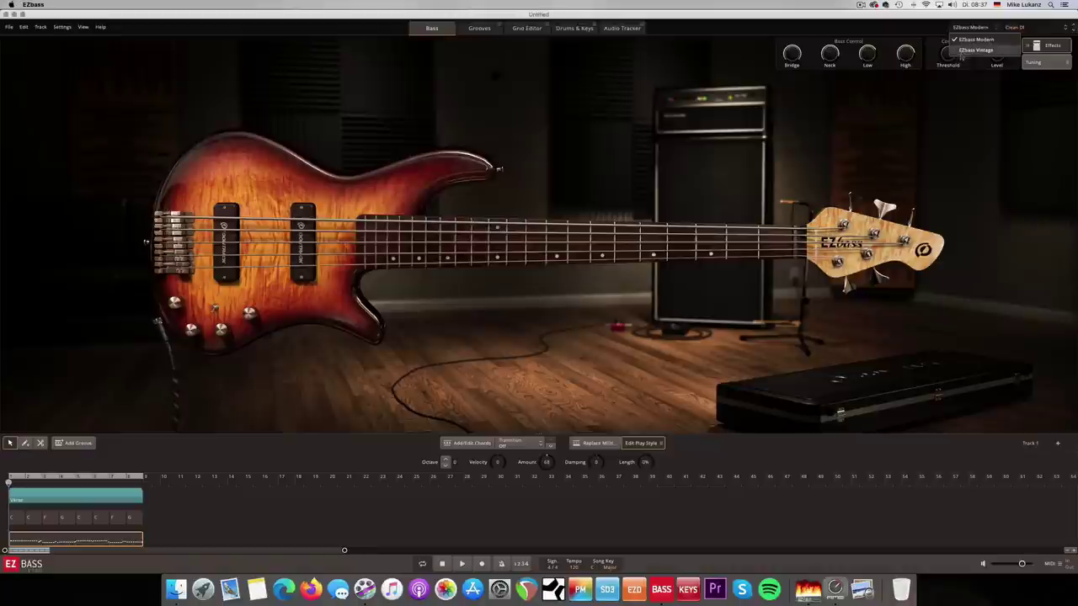
pyautogui.click(916, 152)
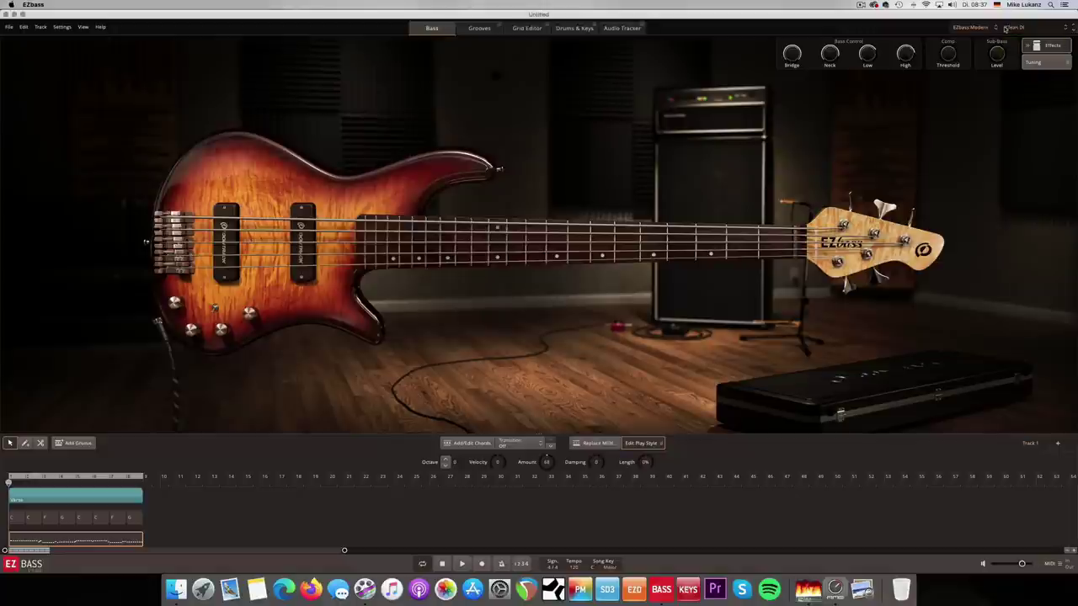
pyautogui.click(115, 493)
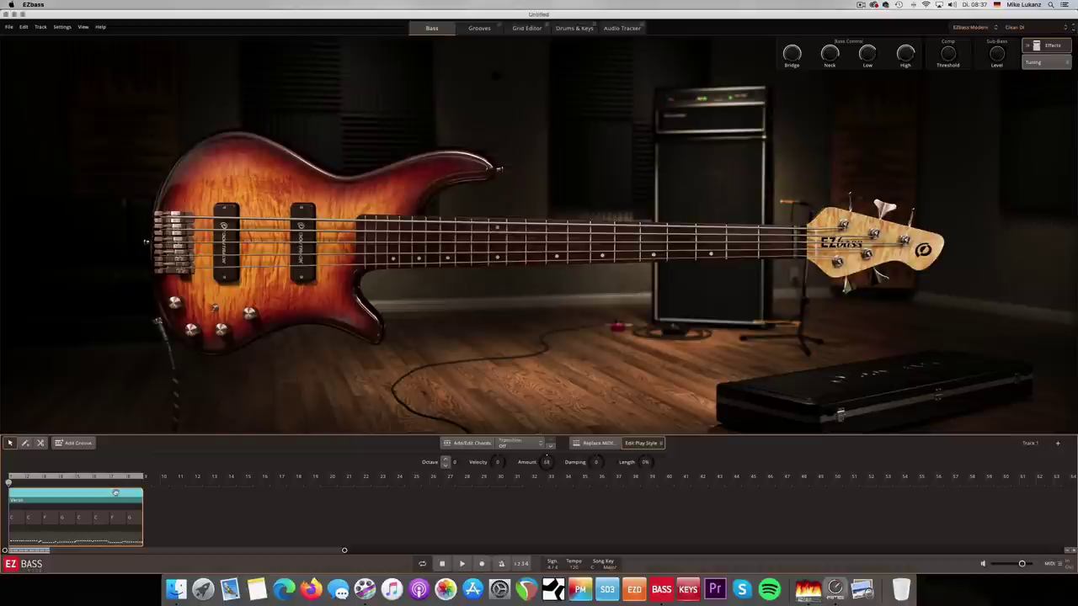
# Delete the Verse clip and place Pre Chorus 03 at bar 1 of the track.
pyautogui.press('Delete')
pyautogui.click(476, 28)
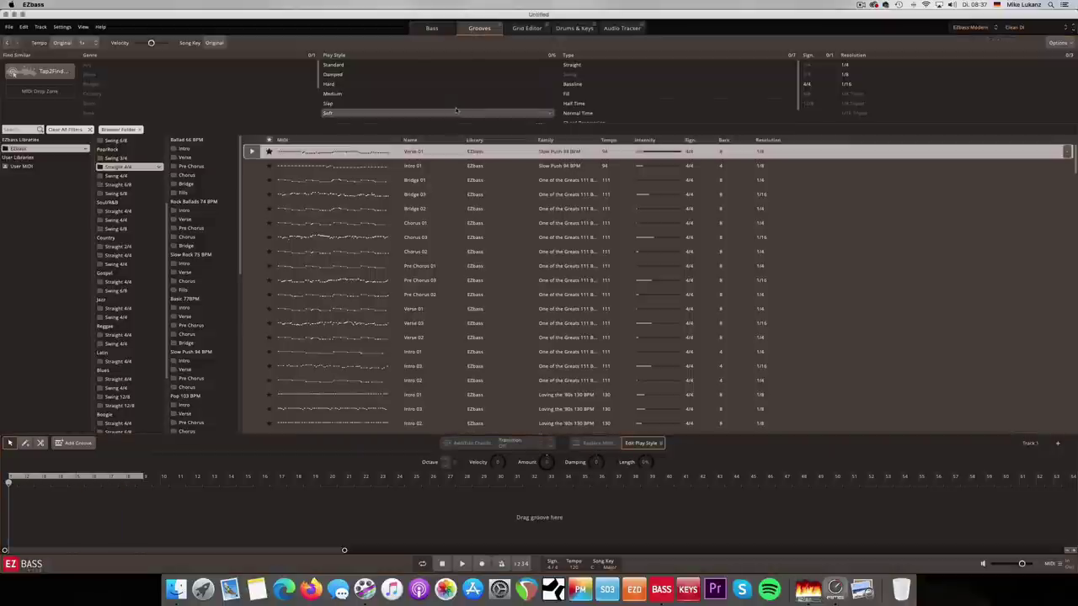
pyautogui.click(253, 280)
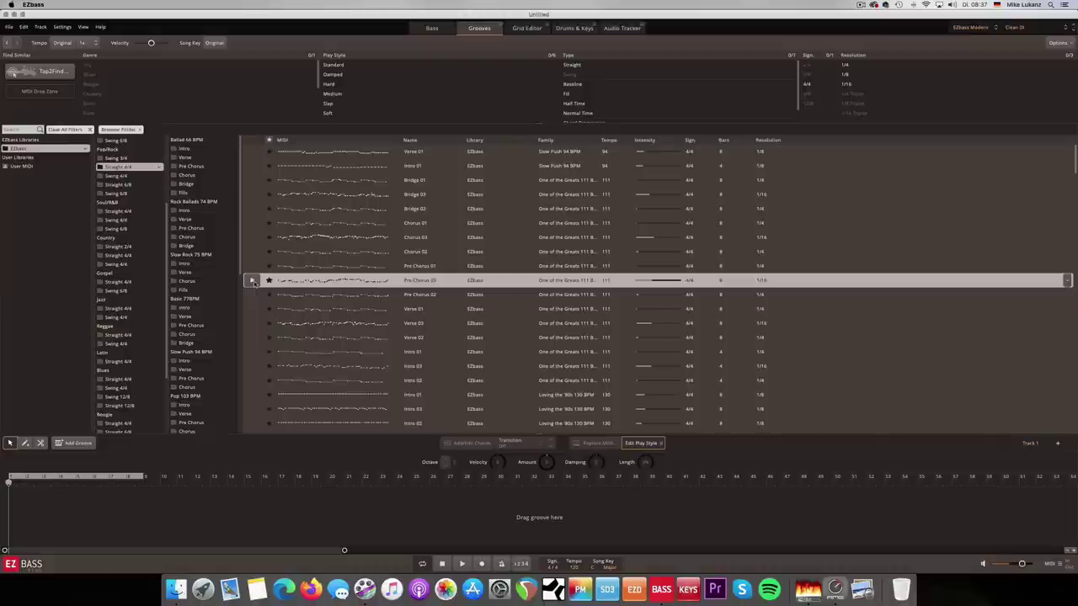
pyautogui.moveTo(254, 282); pyautogui.dragTo(9, 482)
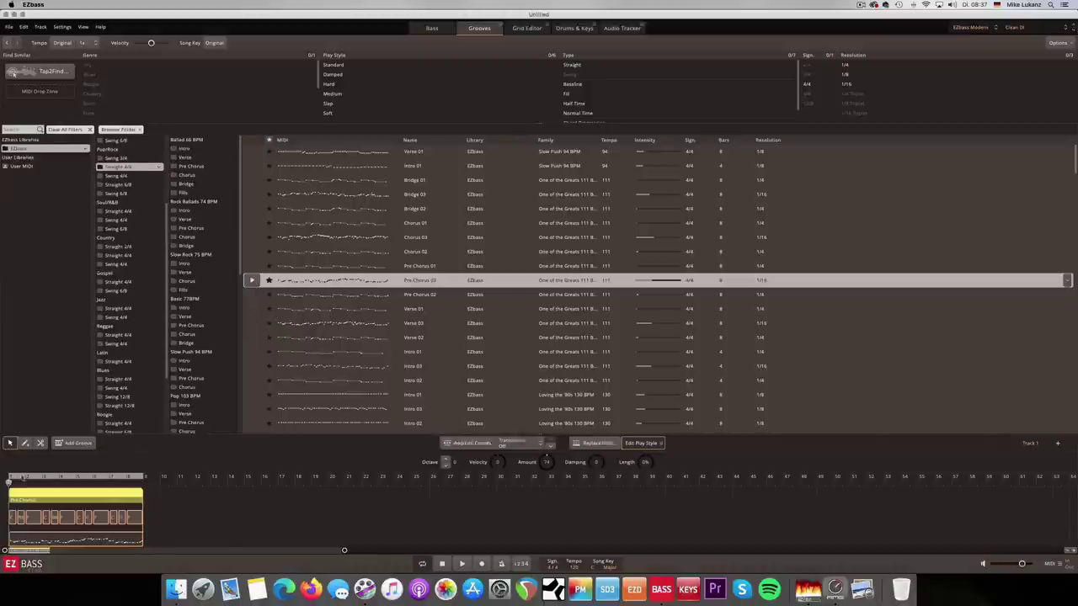
pyautogui.click(446, 29)
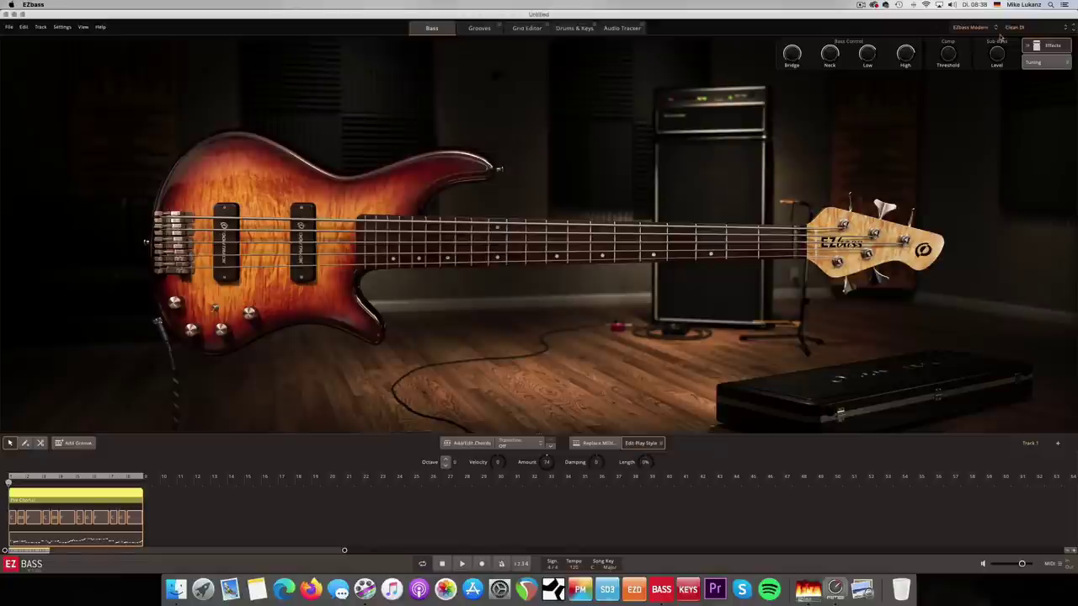
# Load the Deep Amp sound preset and hear the groove with it.
pyautogui.click(1030, 29)
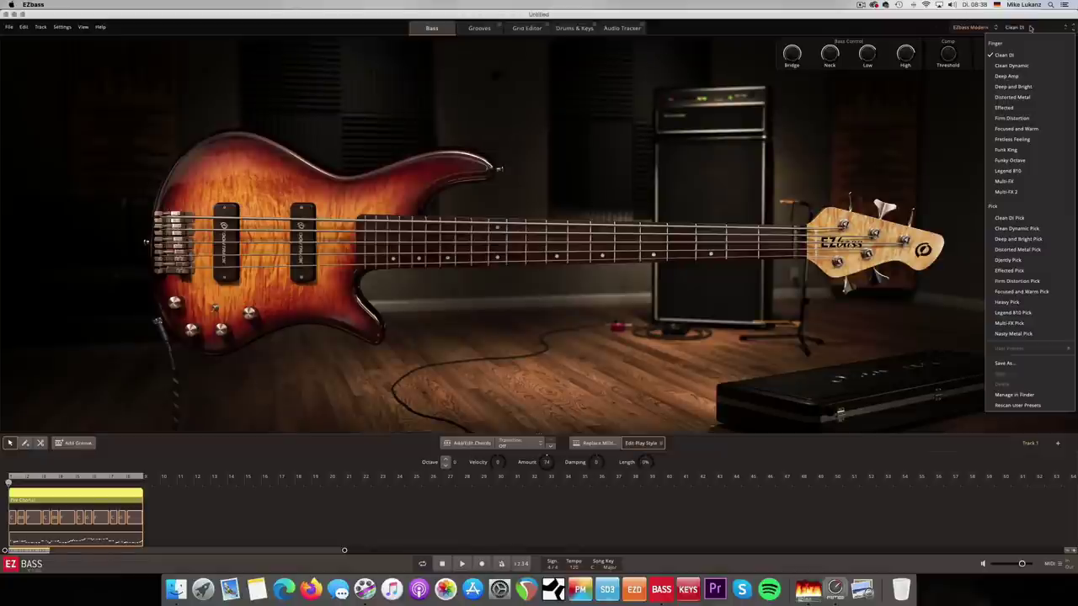
pyautogui.click(1017, 77)
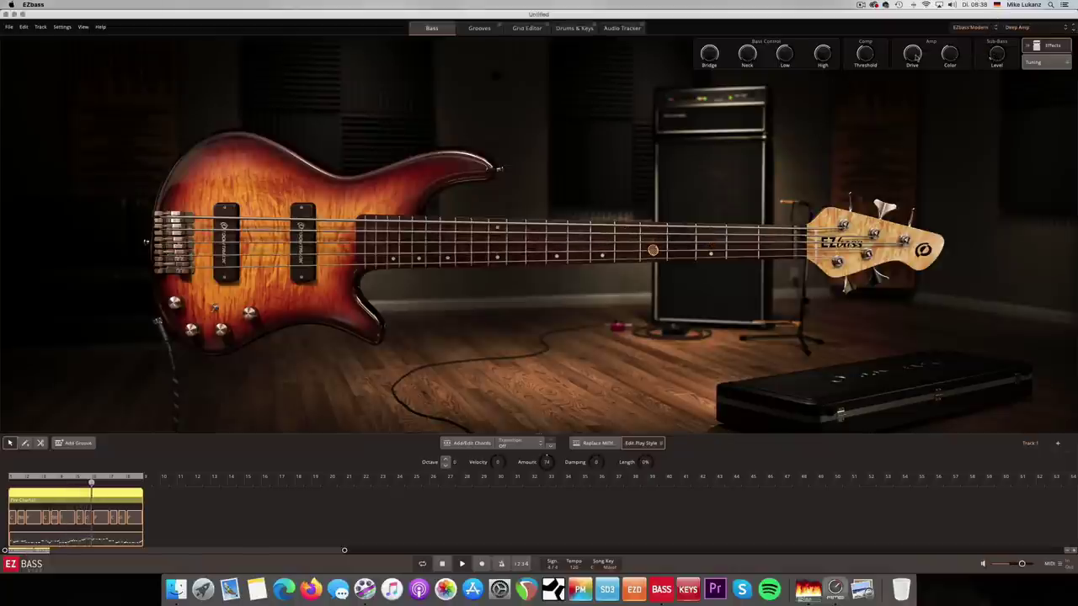
pyautogui.moveTo(948, 52)
pyautogui.press('space')
# Switch to the Funk King preset and play Pre Chorus 03 with it.
pyautogui.click(1017, 27)
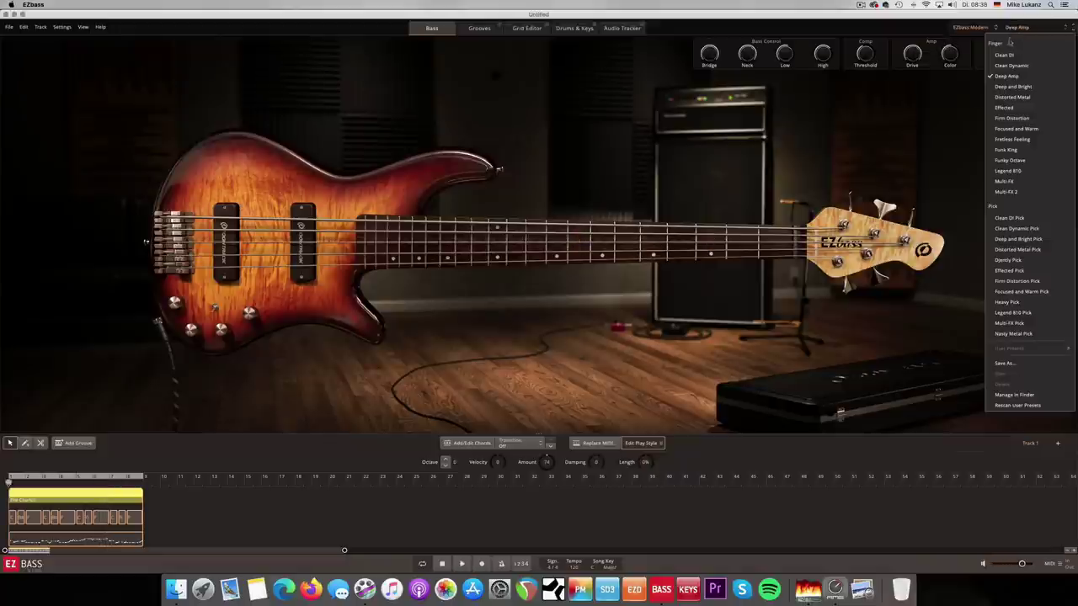
pyautogui.click(1006, 149)
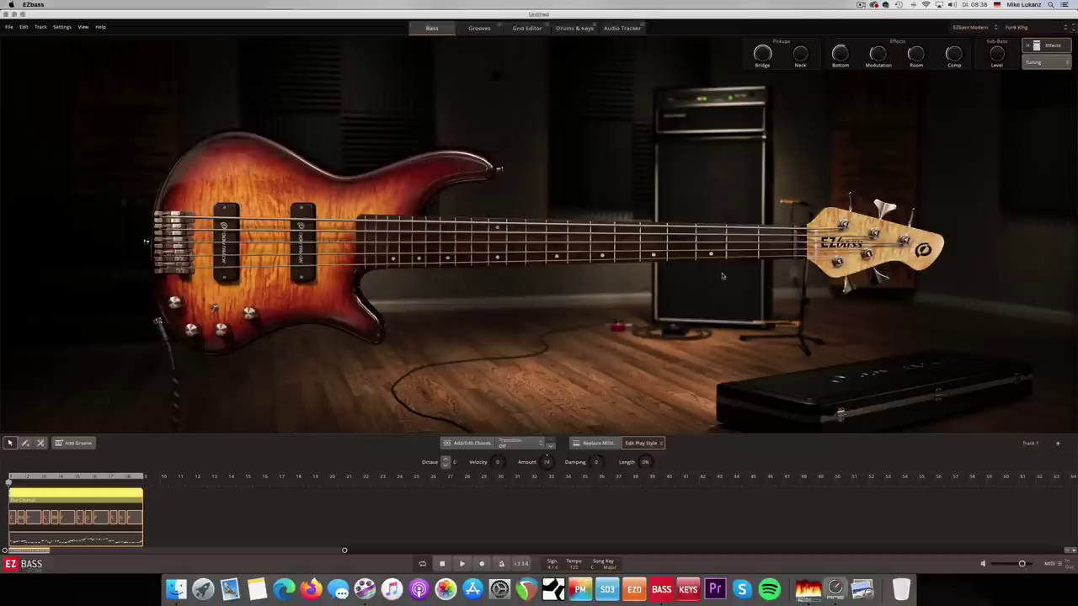
pyautogui.press('space')
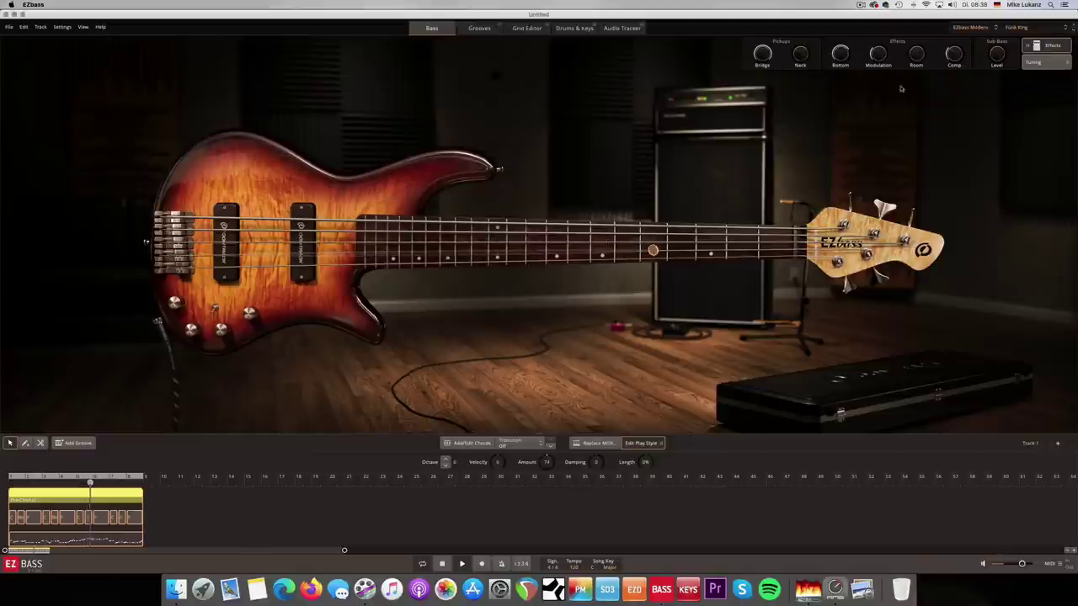
pyautogui.press('space')
pyautogui.click(1019, 28)
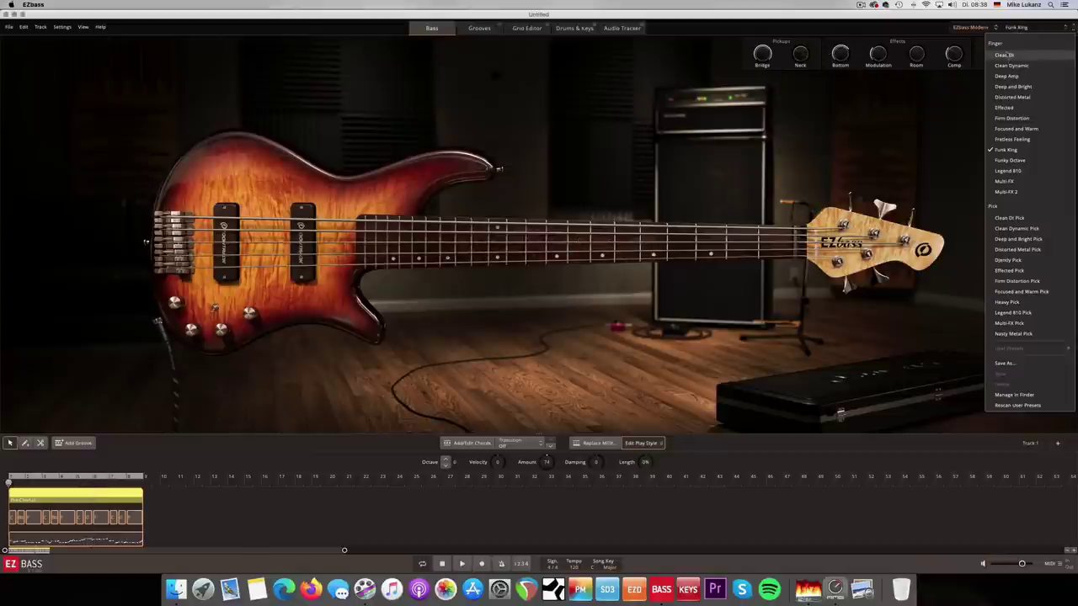
# Load the Distorted Metal sound preset and play the groove with it.
pyautogui.click(1013, 96)
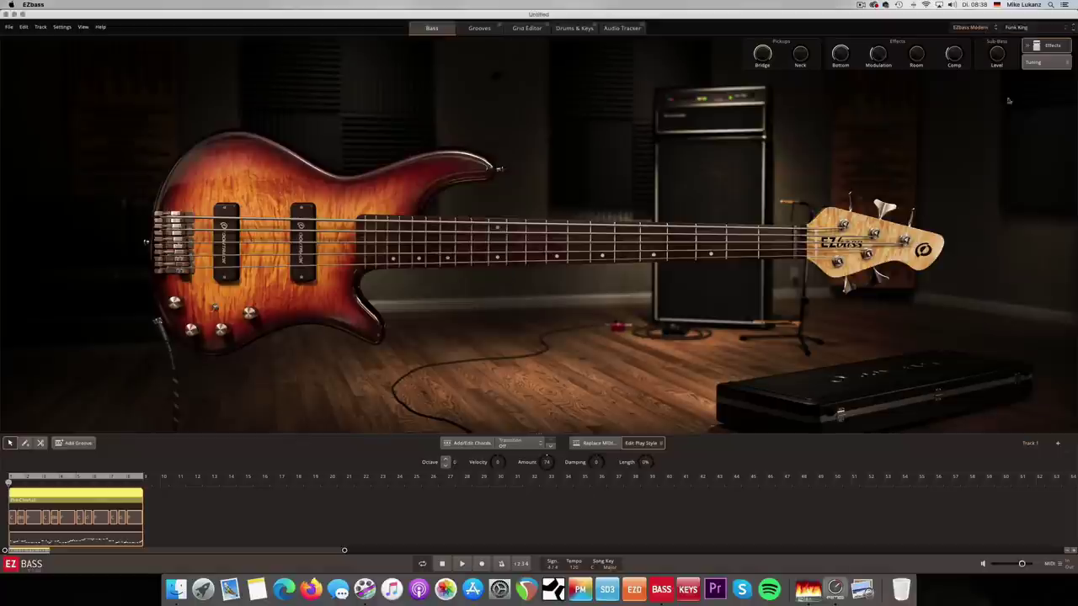
pyautogui.press('space')
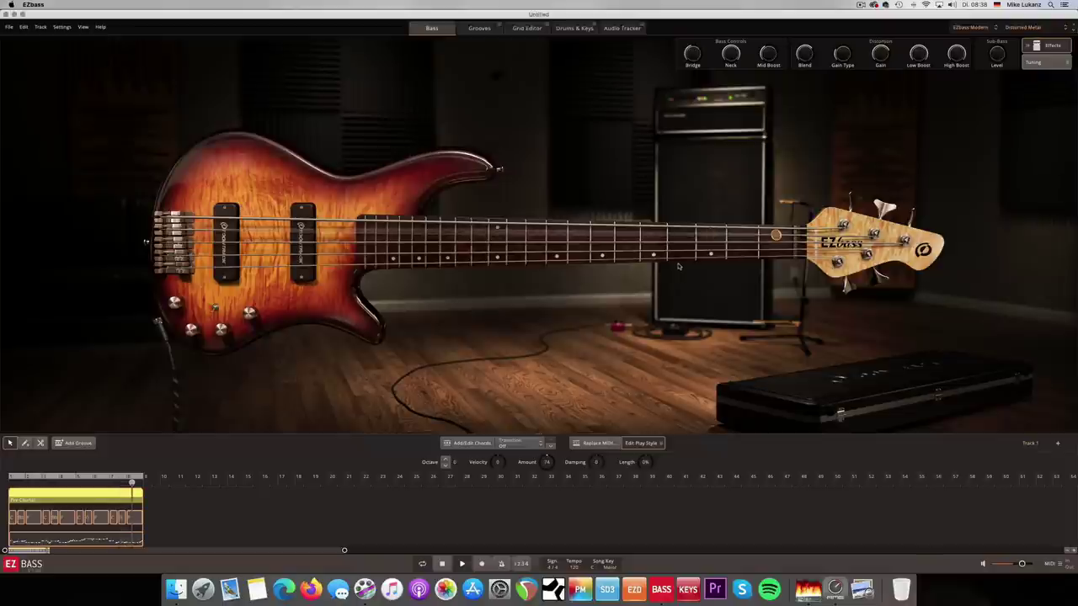
pyautogui.press('space')
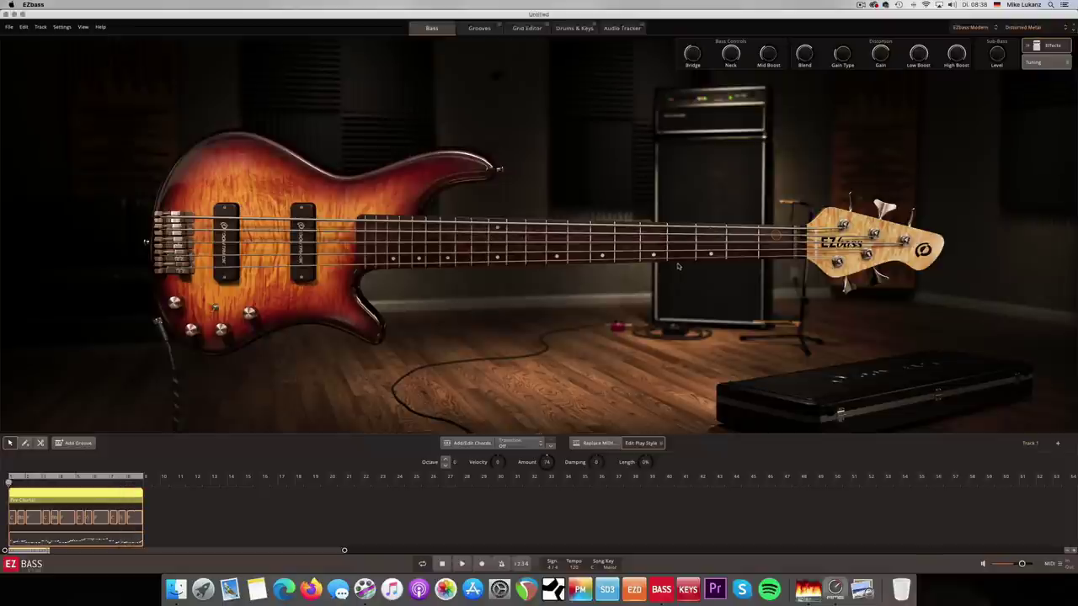
# Play E, D and A notes directly on the bass fretboard.
pyautogui.click(626, 232)
pyautogui.click(653, 227)
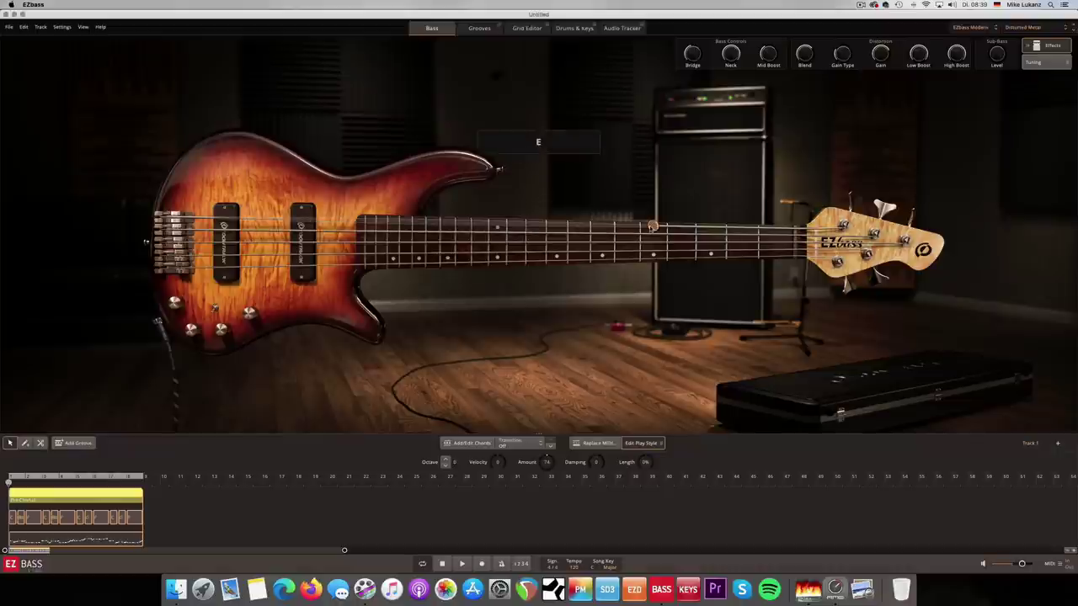
pyautogui.click(652, 242)
pyautogui.click(652, 242)
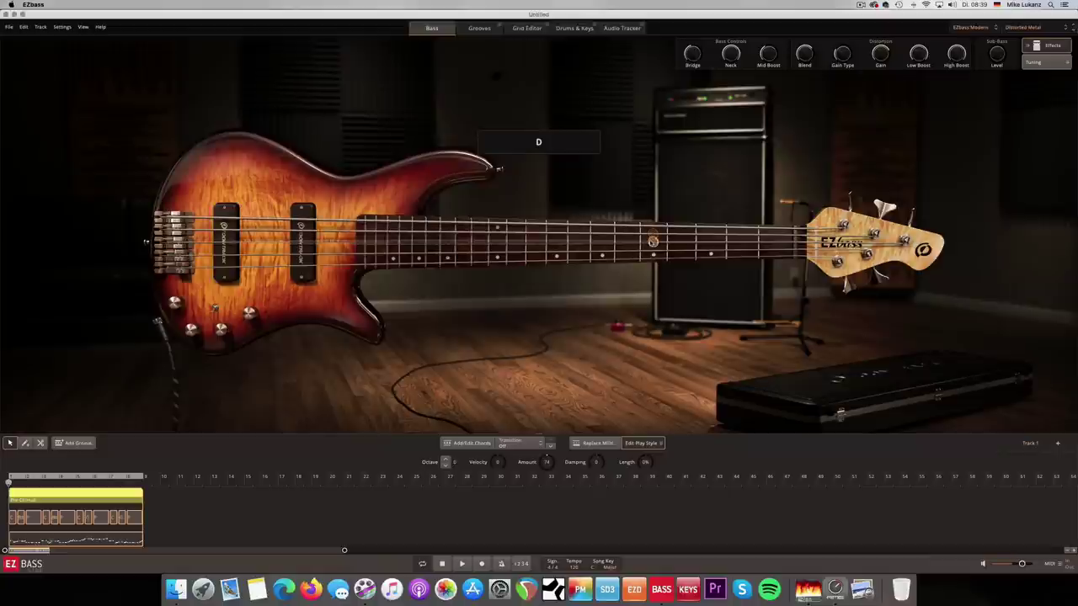
pyautogui.click(650, 235)
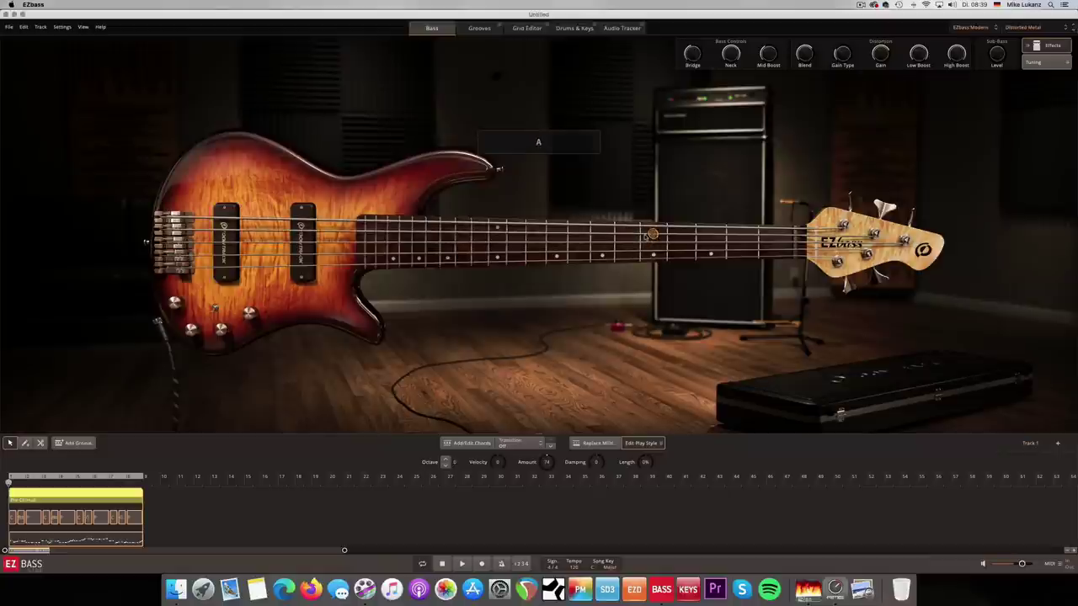
# Switch to the EZbass Vintage bass with the Mid Scoop preset and stop playback.
pyautogui.click(982, 29)
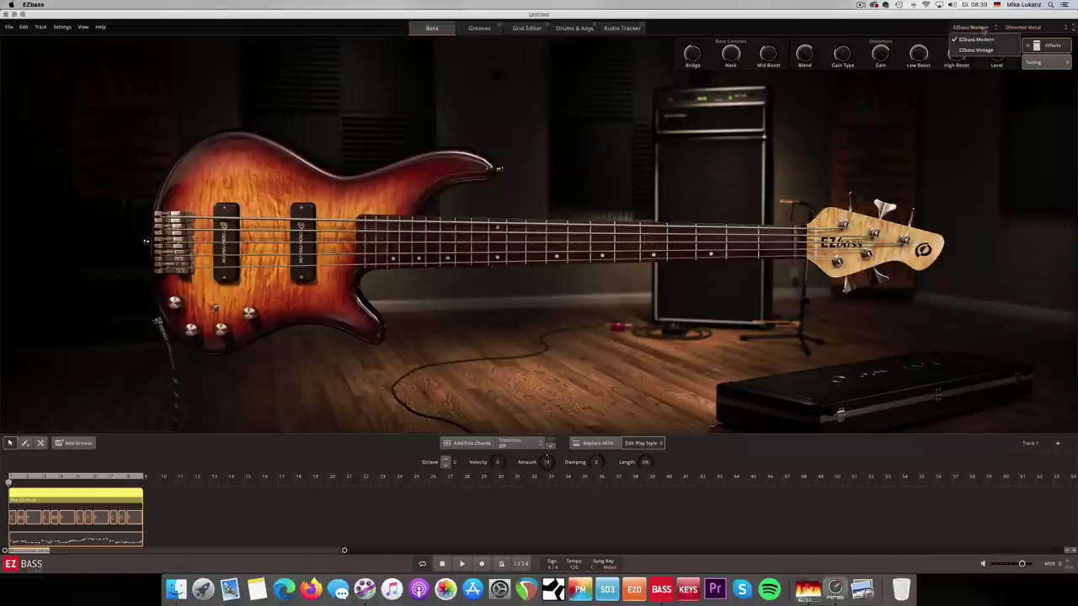
pyautogui.click(969, 57)
pyautogui.click(1019, 28)
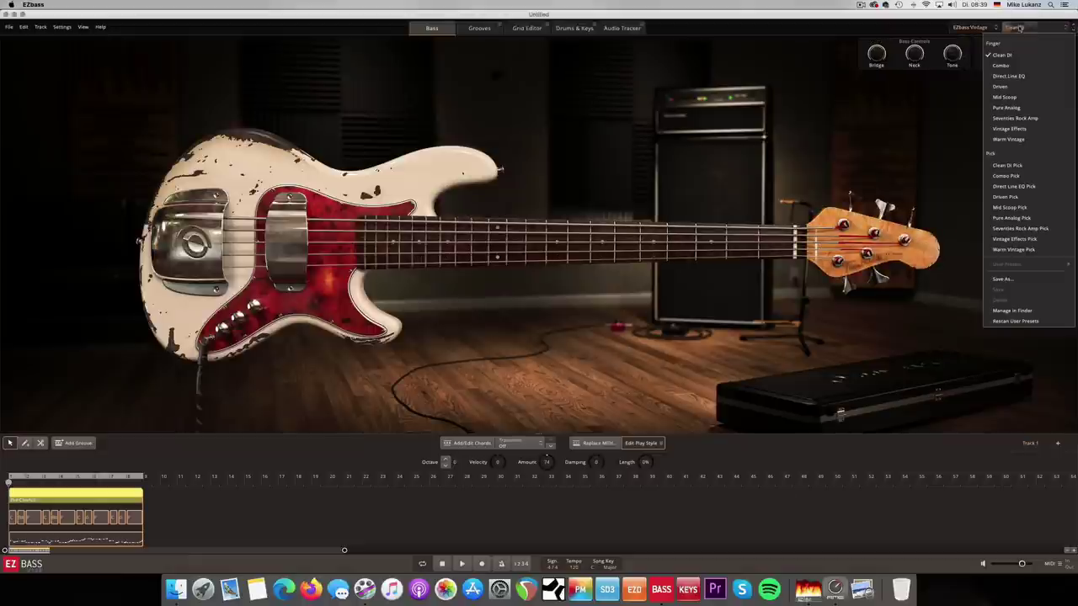
pyautogui.click(1013, 86)
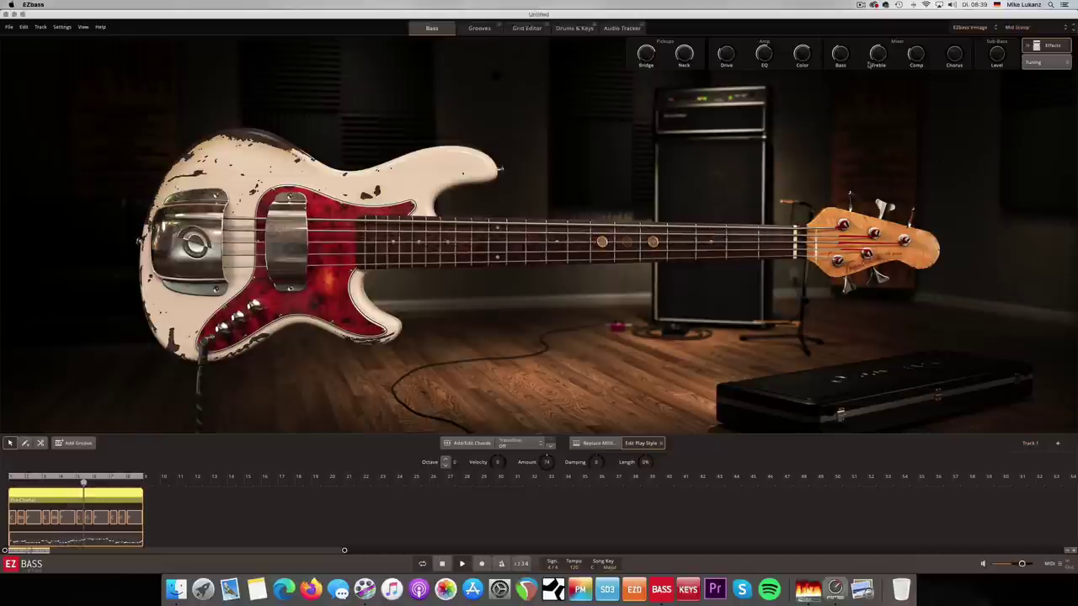
pyautogui.press('space')
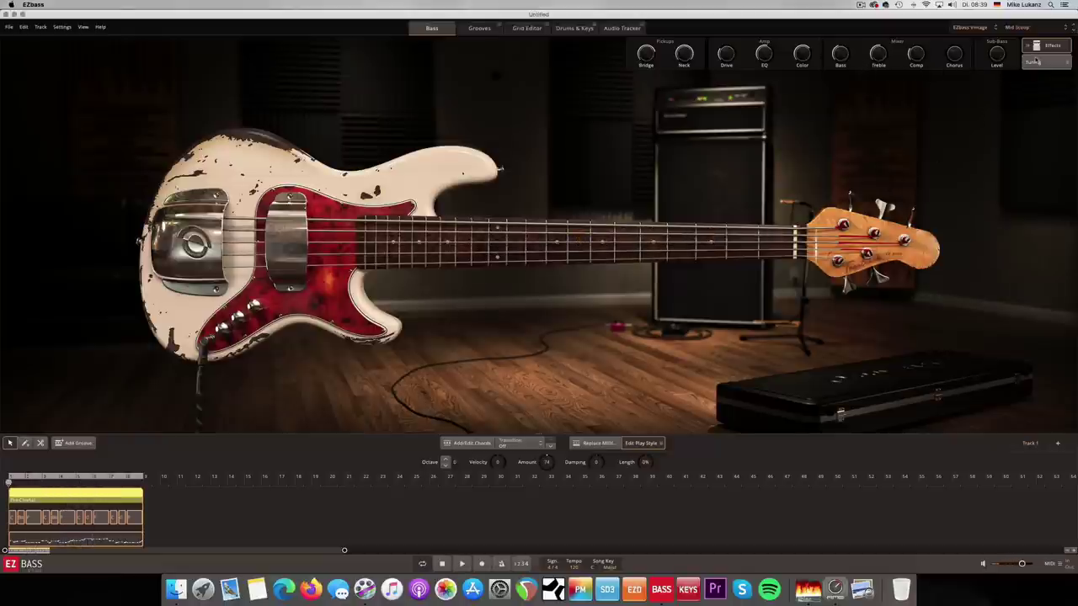
pyautogui.click(1036, 62)
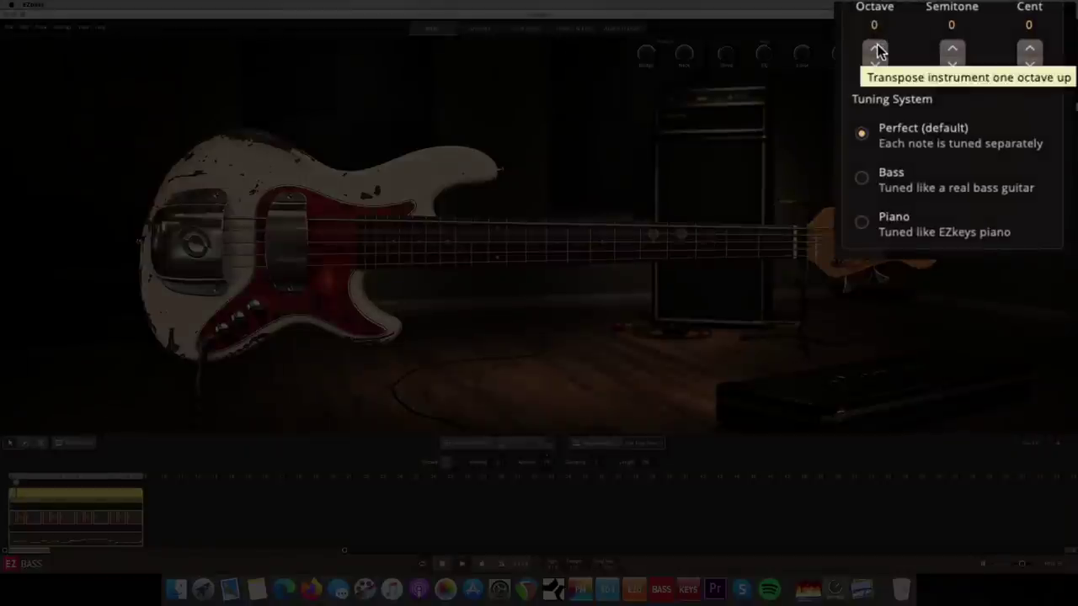
# Transpose the bass up one octave, down to -1, then back to octave 0.
pyautogui.click(876, 49)
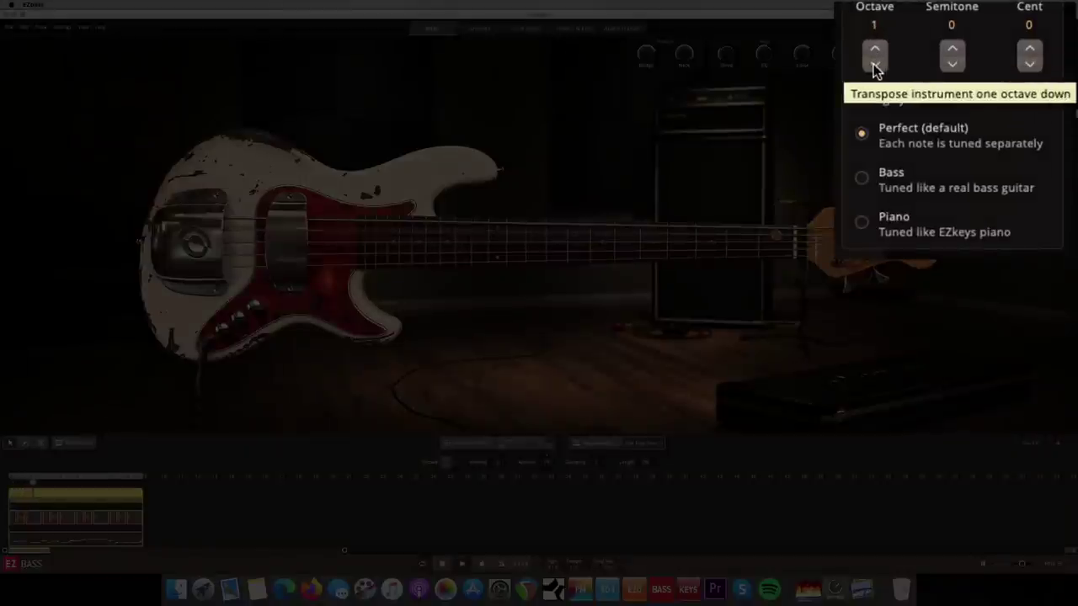
pyautogui.click(875, 63)
pyautogui.click(875, 63)
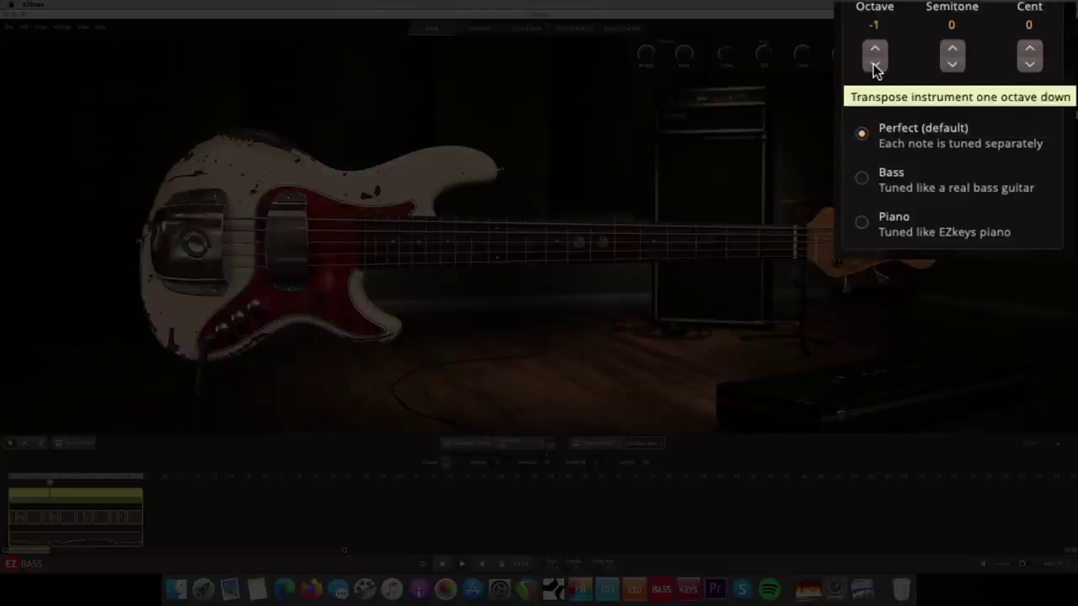
pyautogui.click(876, 49)
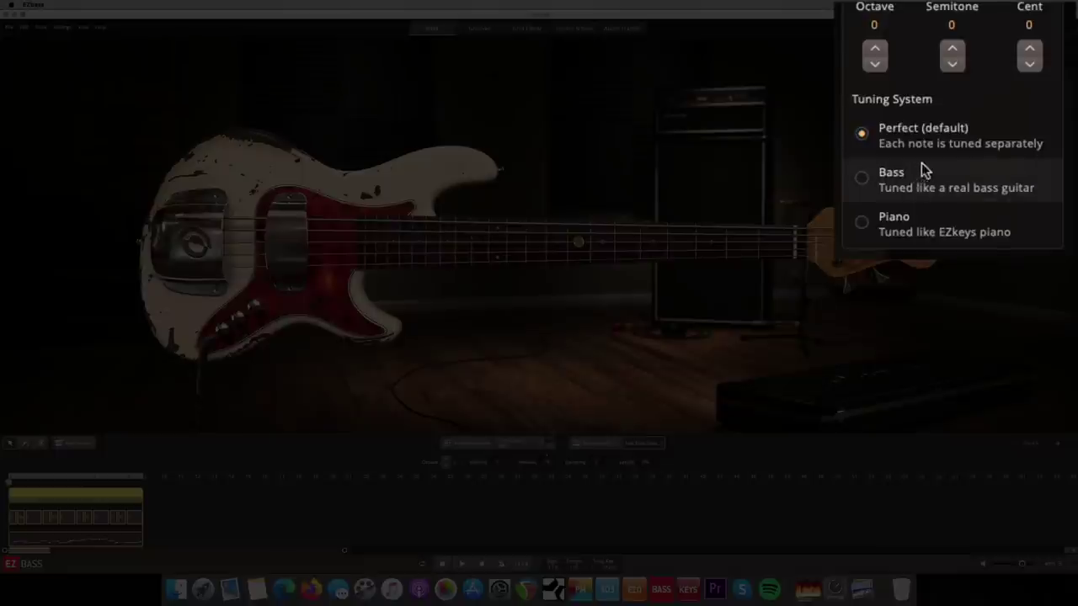
# Compare the Bass, Piano and Perfect tuning systems, settle on Bass, and show Drums & Keys.
pyautogui.click(862, 179)
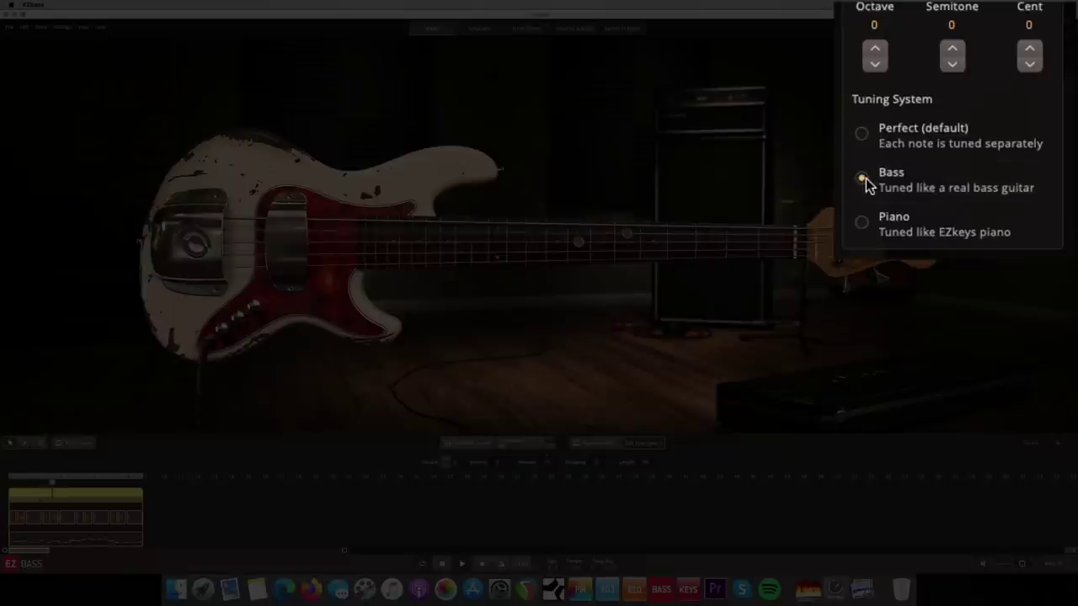
pyautogui.click(863, 223)
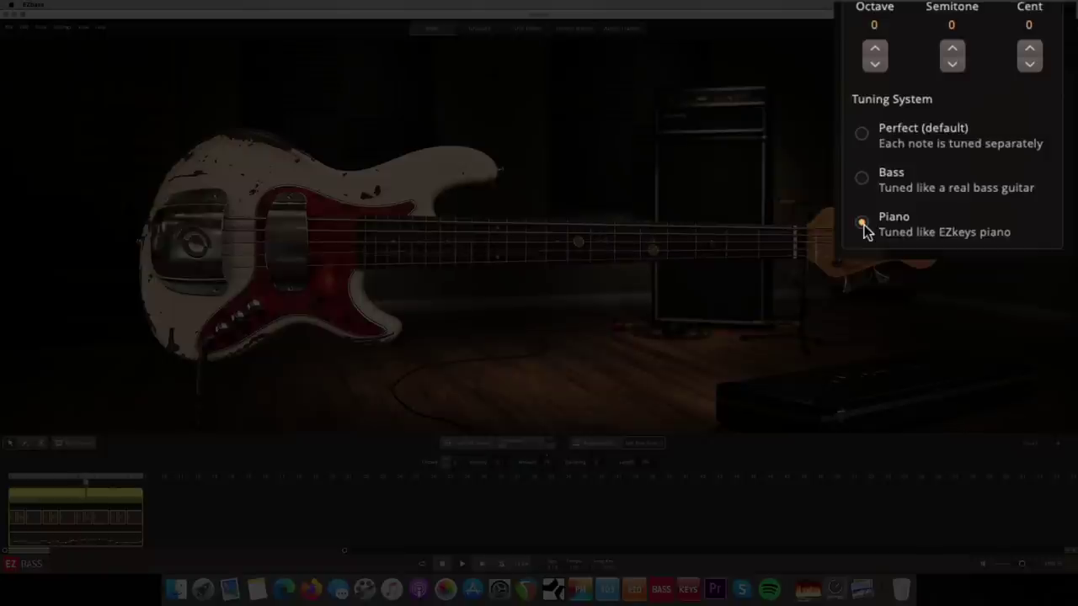
pyautogui.click(865, 140)
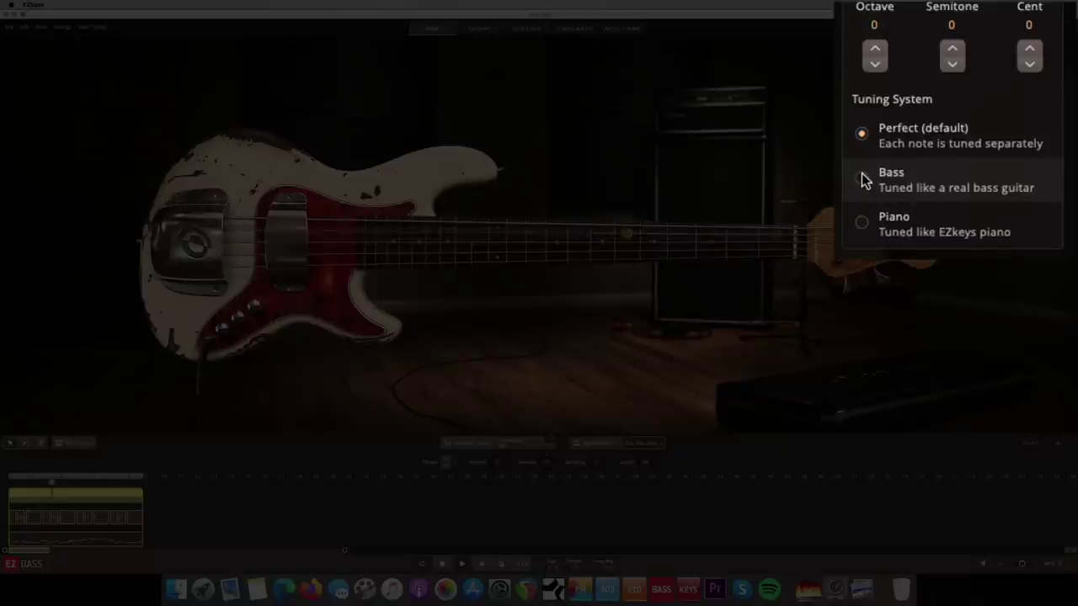
pyautogui.click(861, 176)
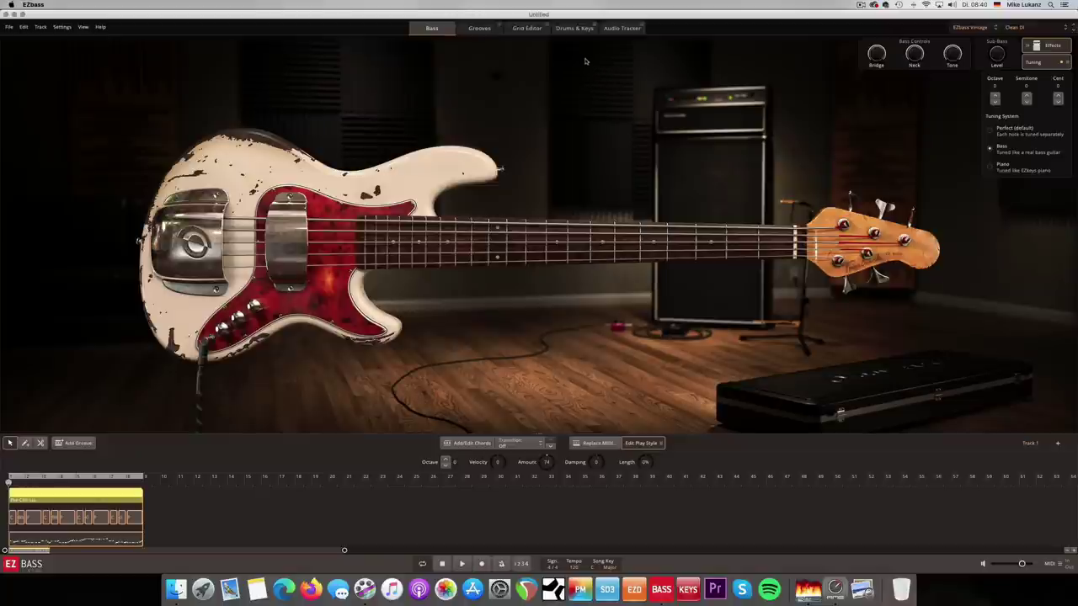
pyautogui.click(574, 29)
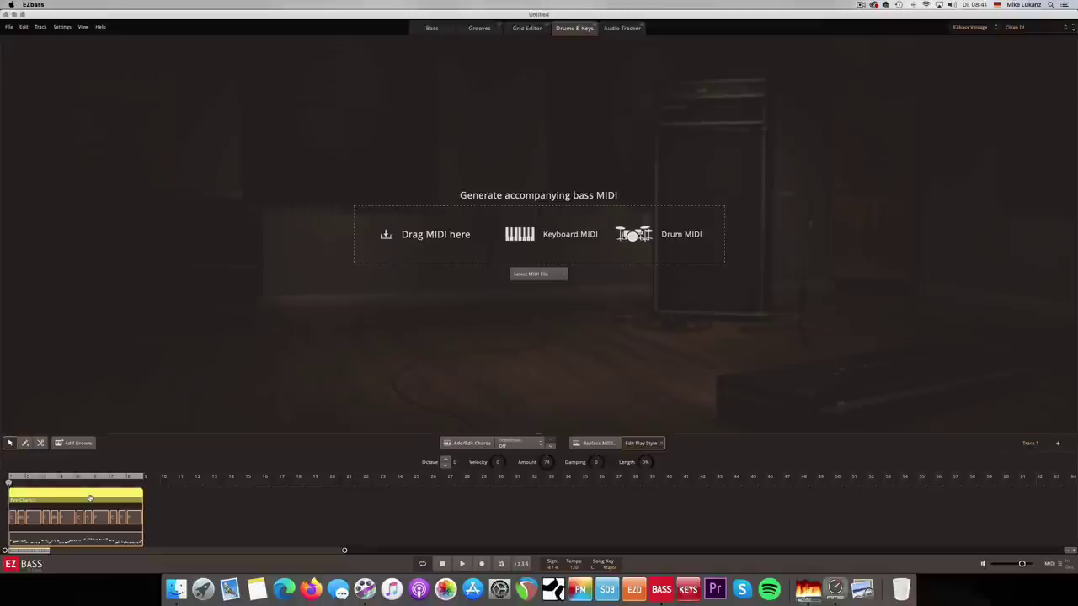
# Delete the groove clip from the song track and bring EZkeys forward.
pyautogui.press('Delete')
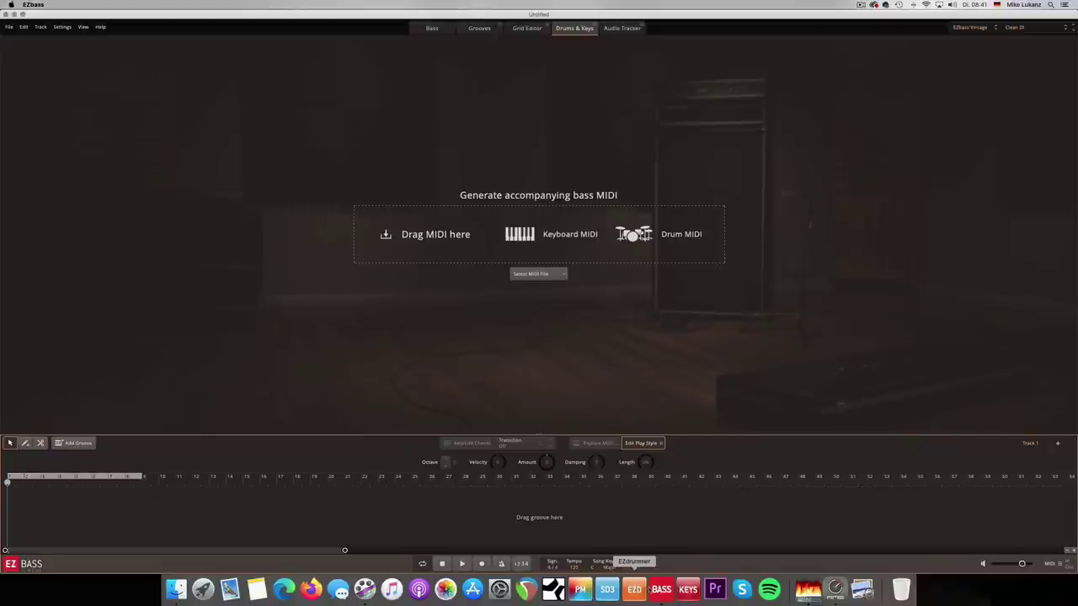
pyautogui.click(688, 589)
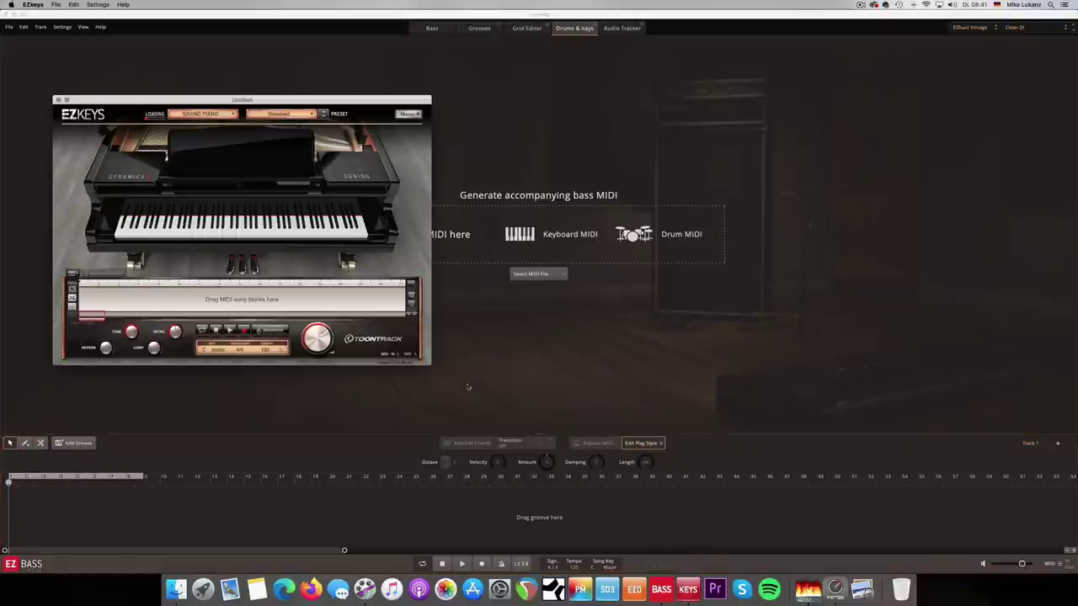
# Drag an EZkeys Poprock Swing 4/4 Pre Chorus variation into EZbass to generate bass lines.
pyautogui.moveTo(342, 106); pyautogui.dragTo(305, 81)
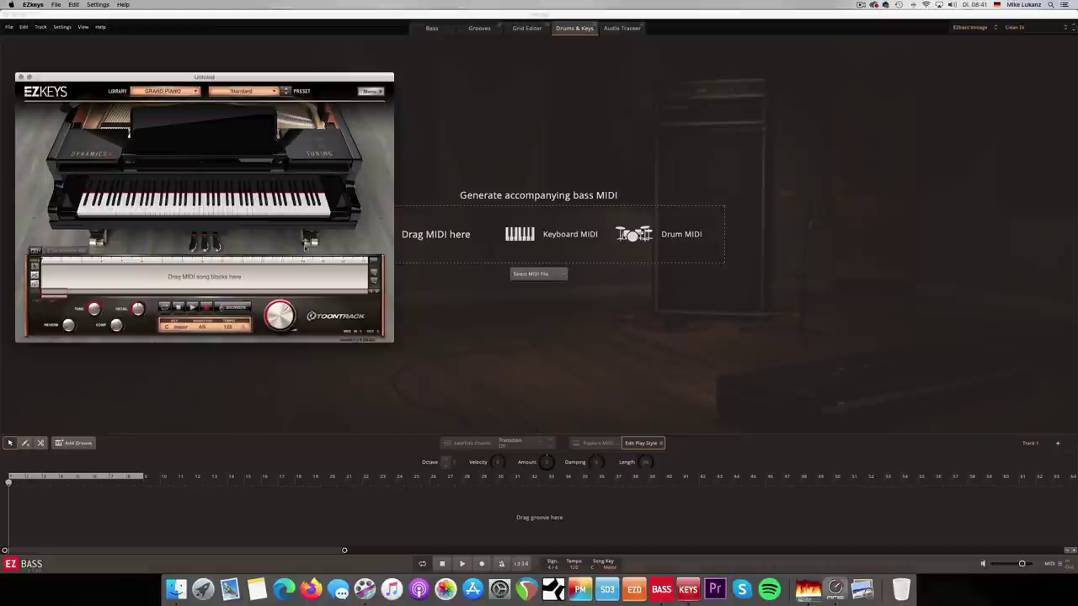
pyautogui.click(65, 250)
pyautogui.click(119, 129)
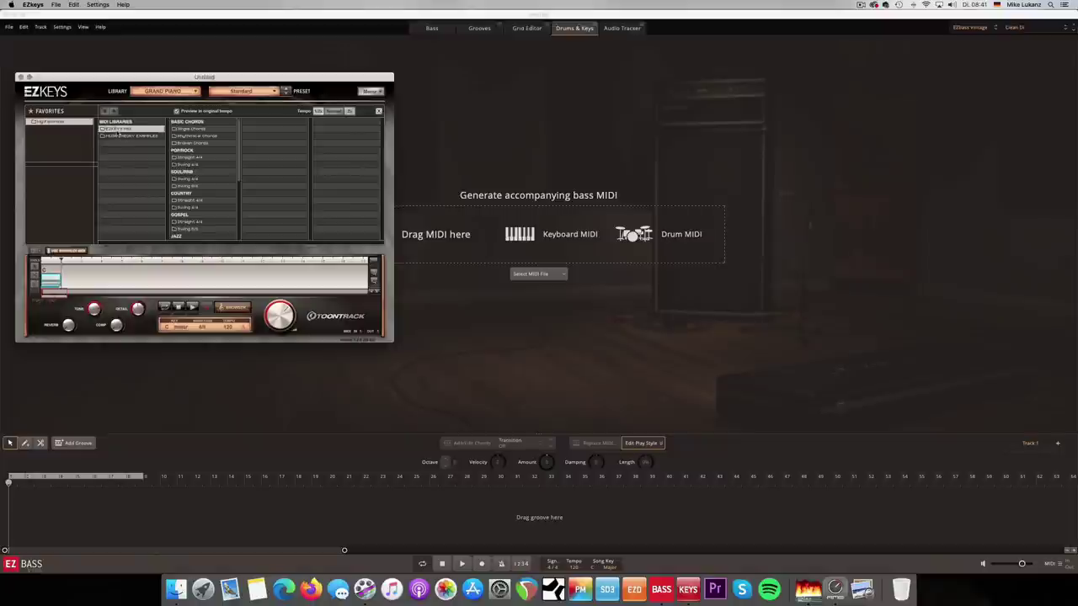
pyautogui.click(187, 164)
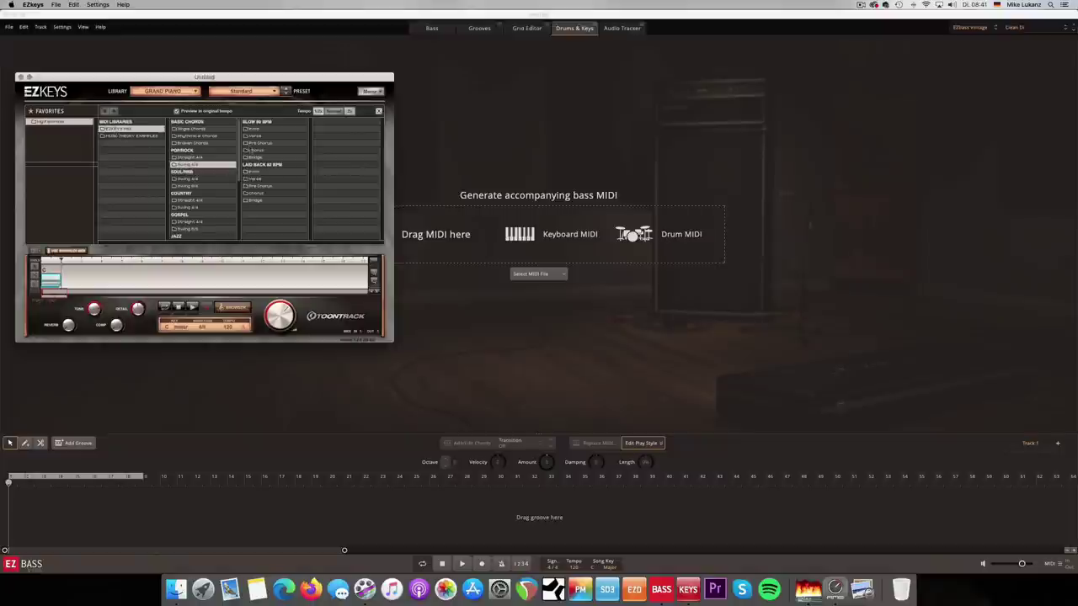
pyautogui.click(253, 143)
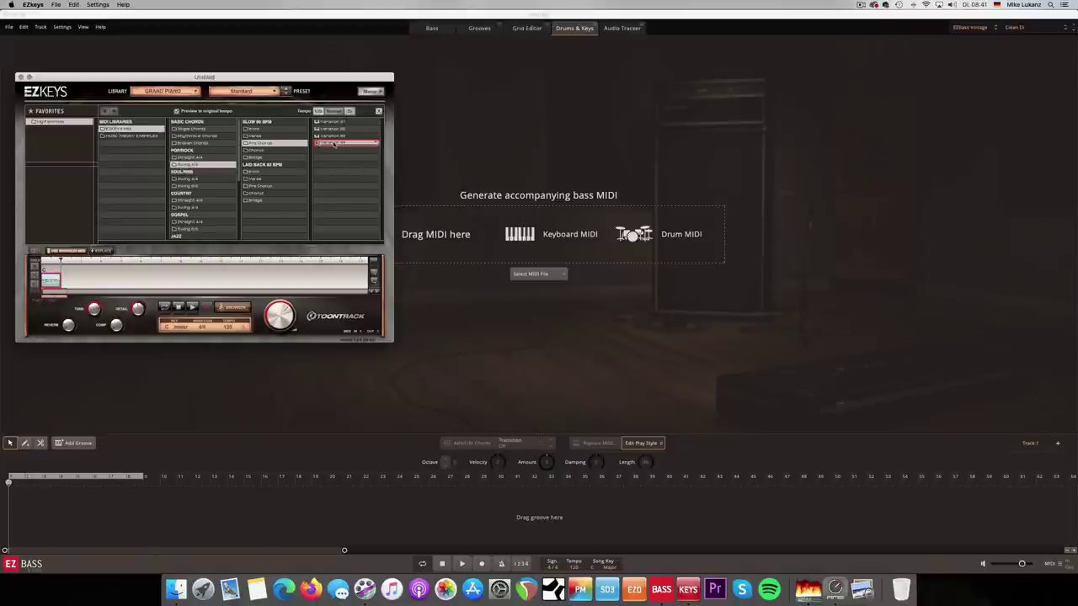
pyautogui.moveTo(336, 143); pyautogui.dragTo(480, 215)
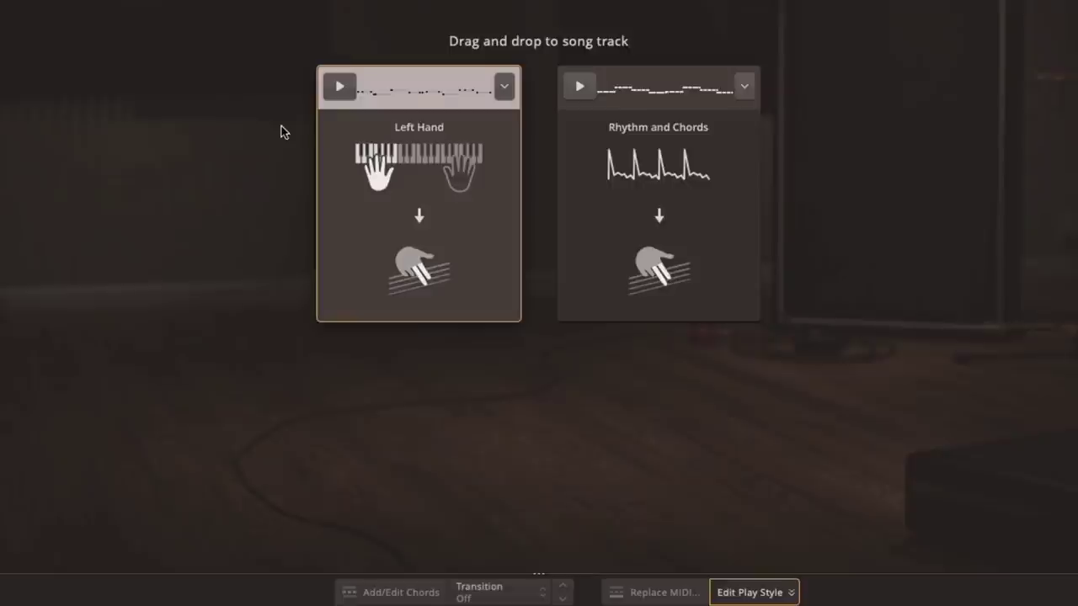
# Preview the Left Hand bass line and list similar grooves, led by One of the Greats 111 BPM.
pyautogui.click(336, 91)
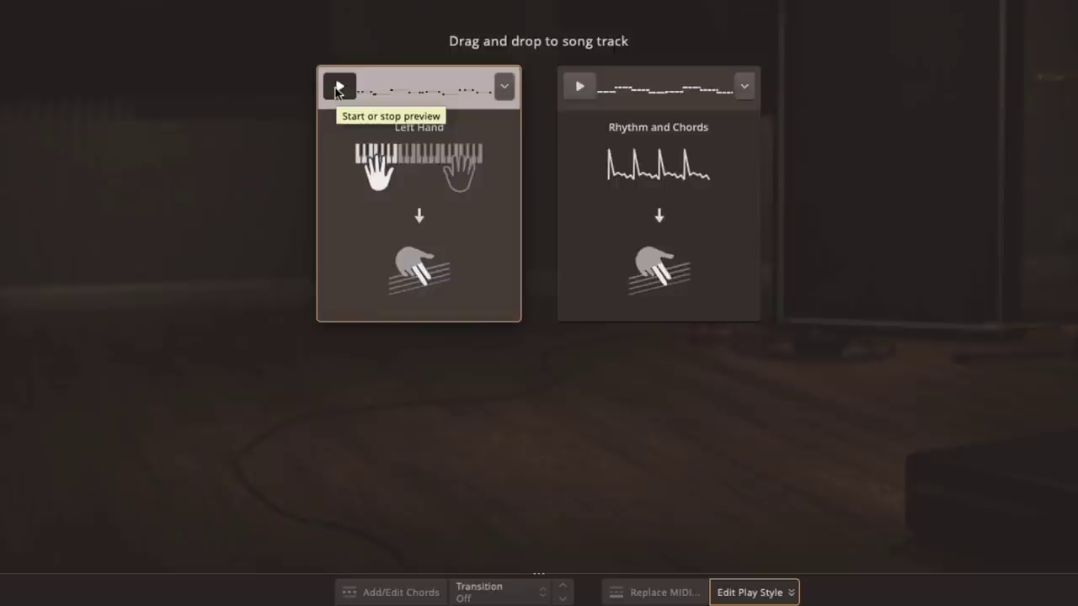
pyautogui.click(505, 89)
pyautogui.click(507, 93)
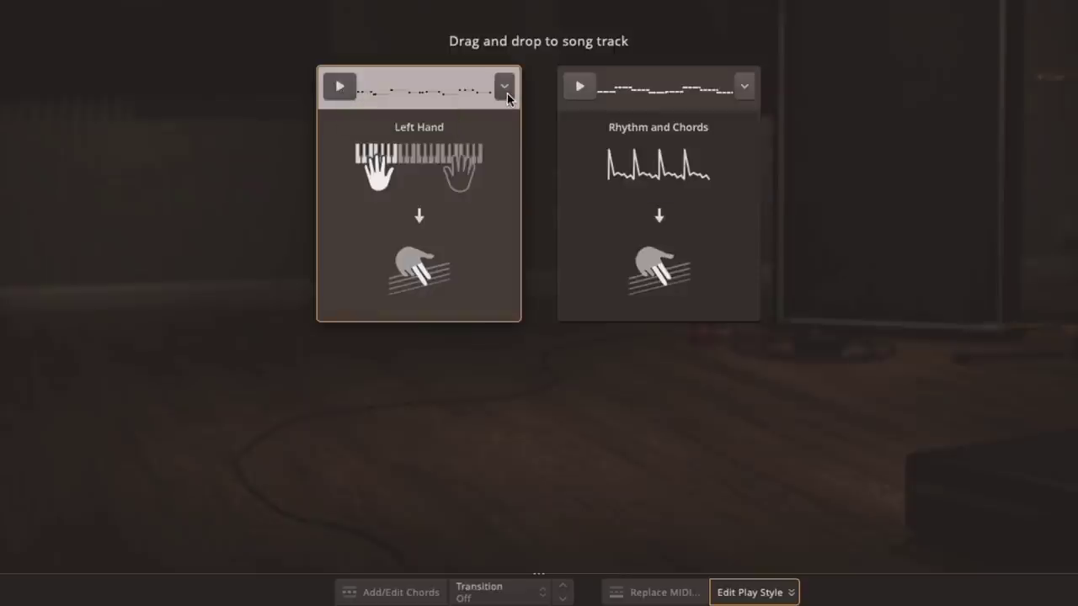
pyautogui.click(507, 92)
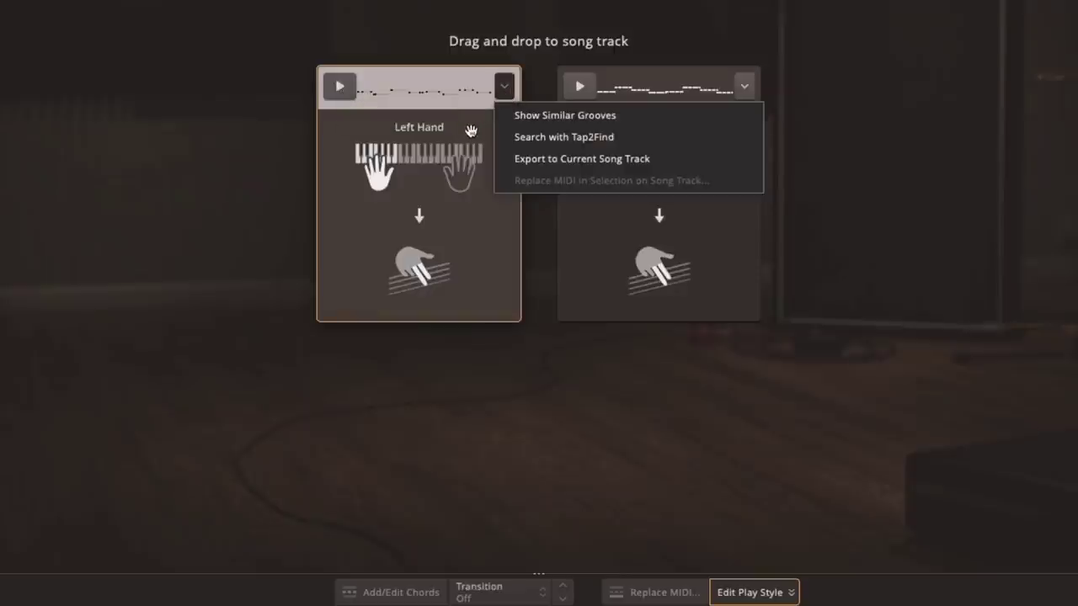
pyautogui.click(532, 123)
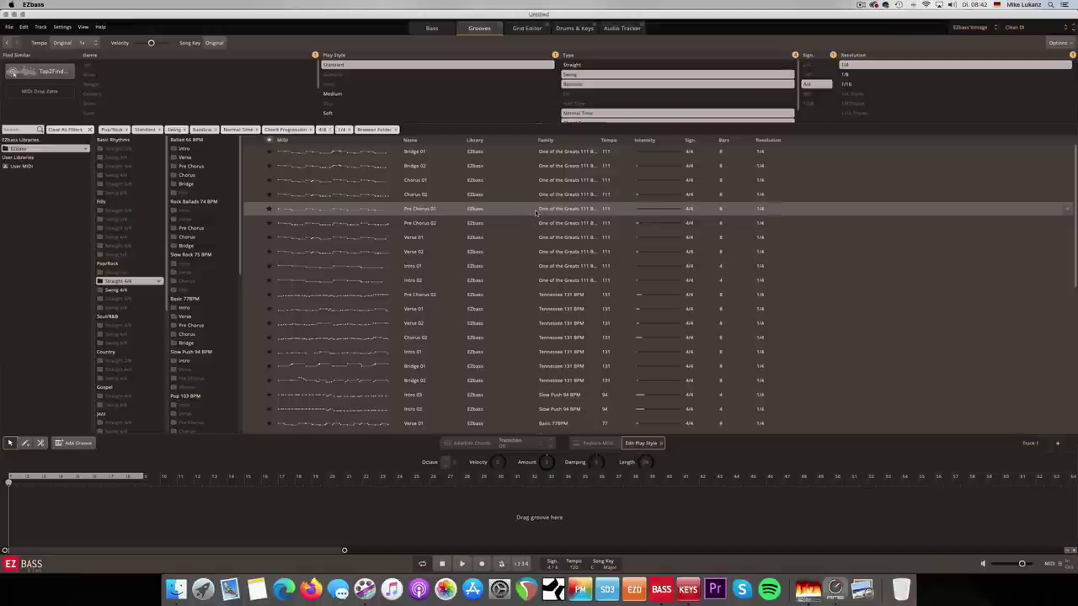
# Return to Drums & Keys and drag the Left Hand groove toward the song track.
pyautogui.click(575, 29)
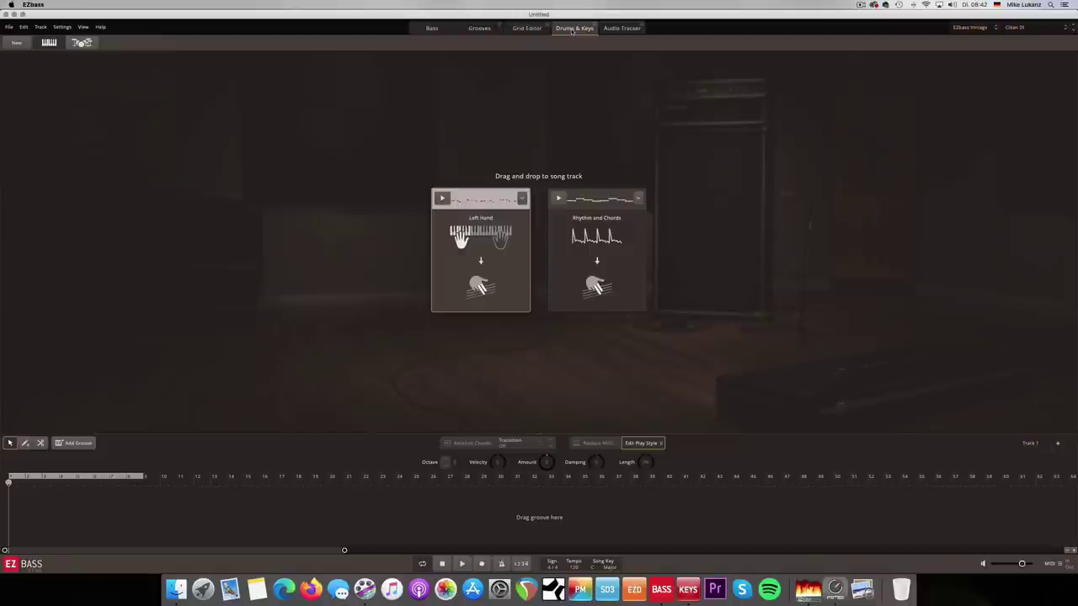
pyautogui.moveTo(477, 210); pyautogui.dragTo(10, 506)
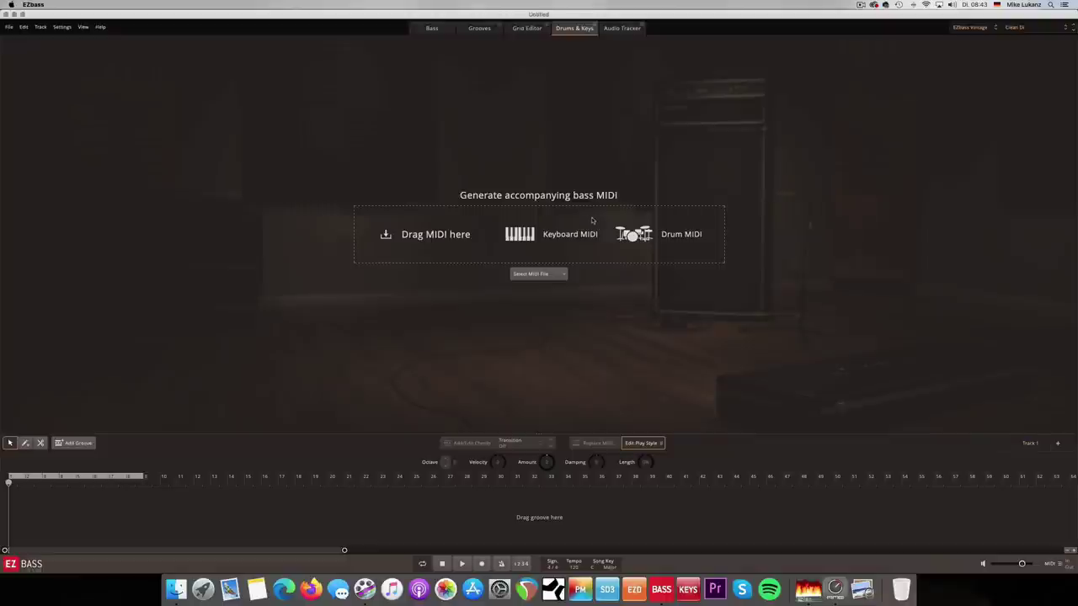
# Drag EZdrummer 2's Funkmasters Clyde Stubblefield Straight 4/4 Hats Closed Variation 07 into EZbass Drum MIDI.
pyautogui.click(634, 589)
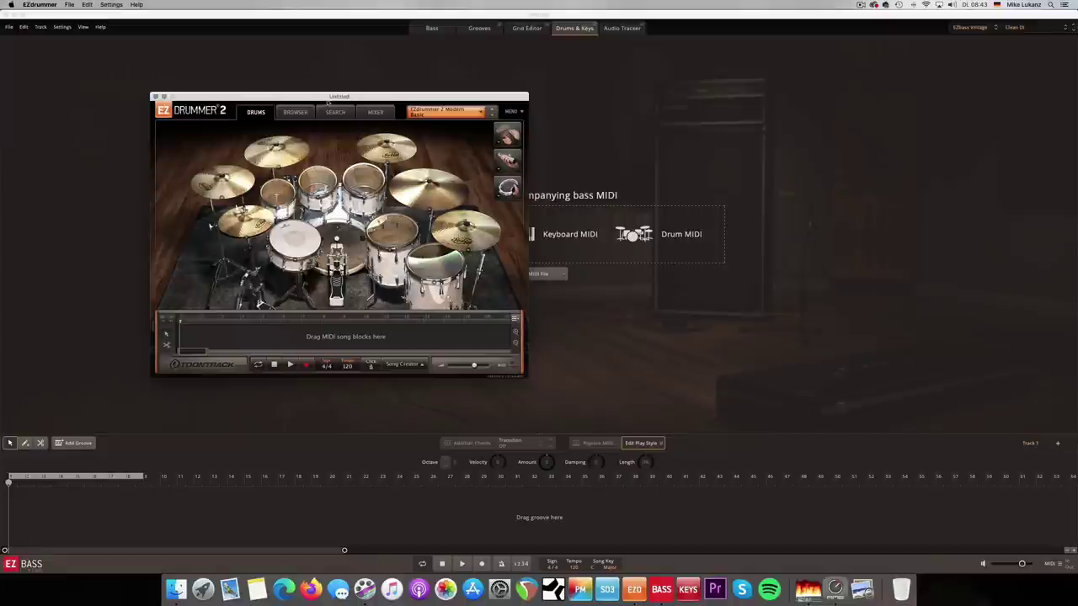
pyautogui.click(296, 113)
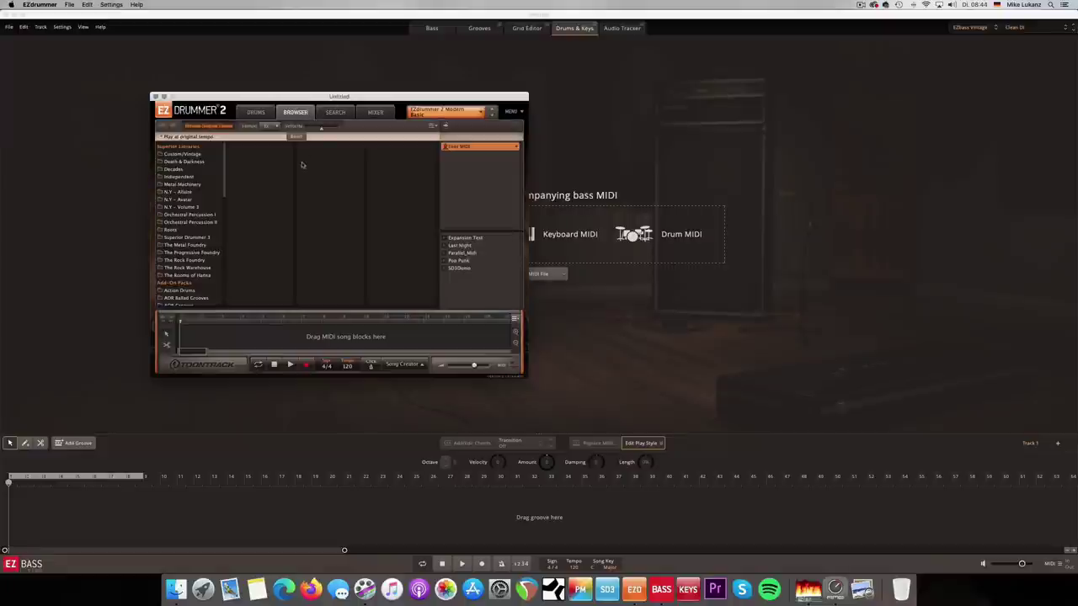
pyautogui.scroll(-10, 197, 205)
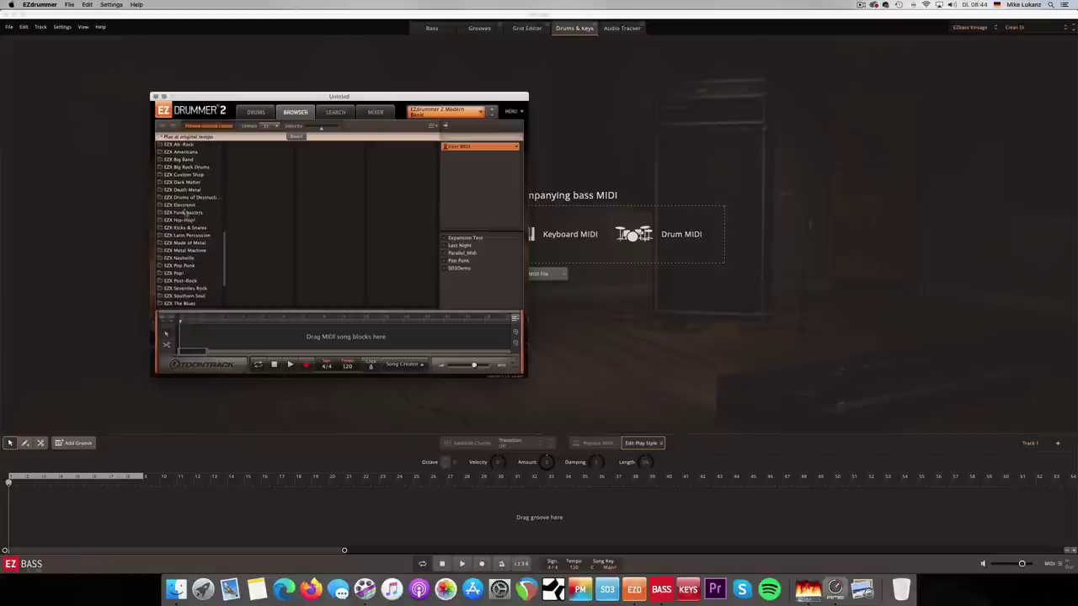
pyautogui.click(183, 213)
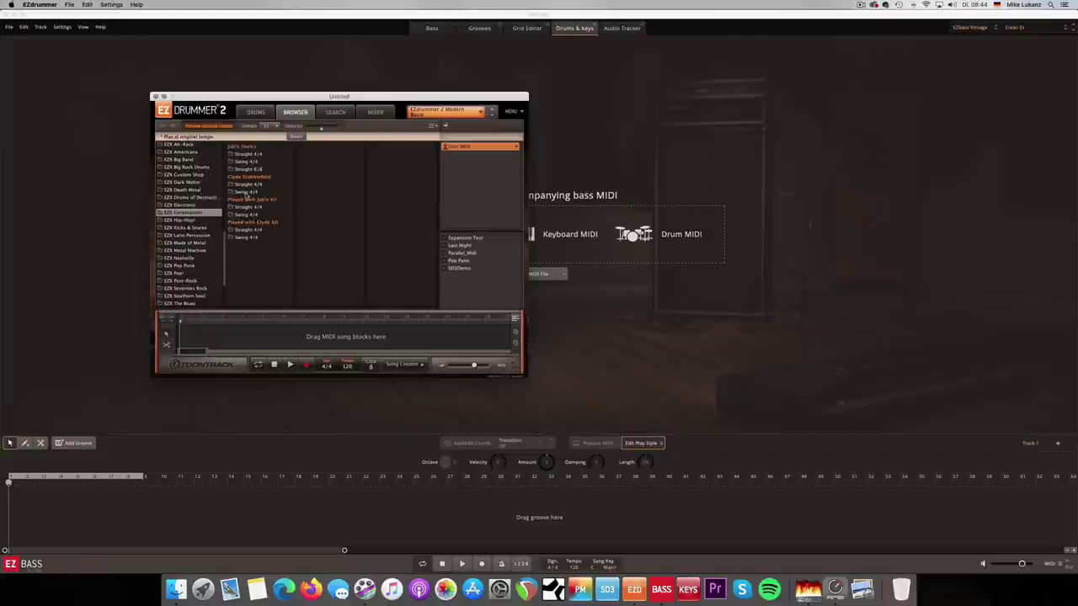
pyautogui.click(246, 184)
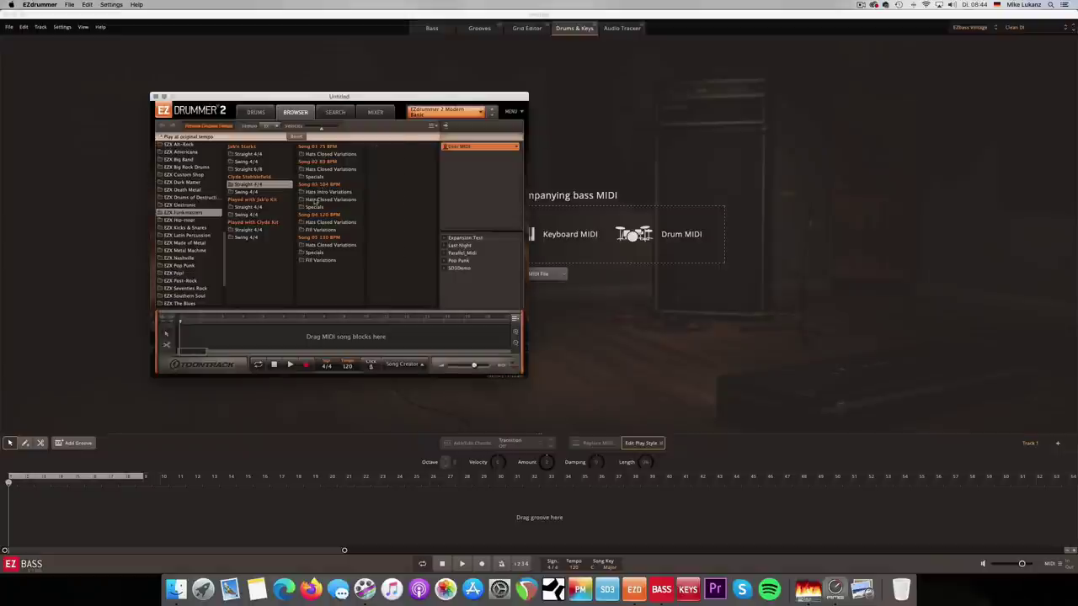
pyautogui.click(318, 200)
pyautogui.click(376, 192)
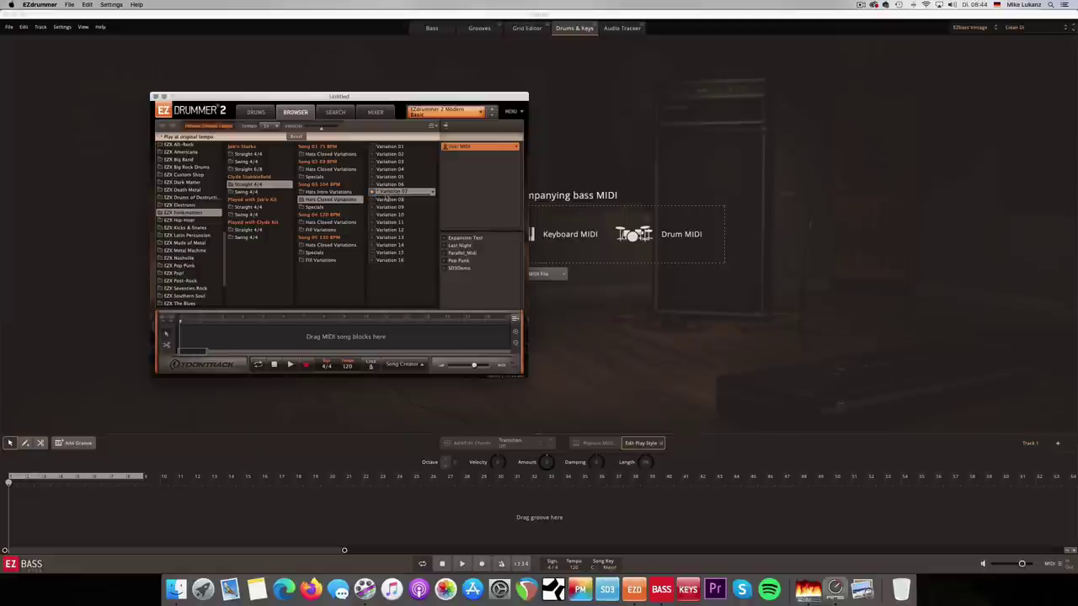
pyautogui.moveTo(372, 193); pyautogui.dragTo(512, 235)
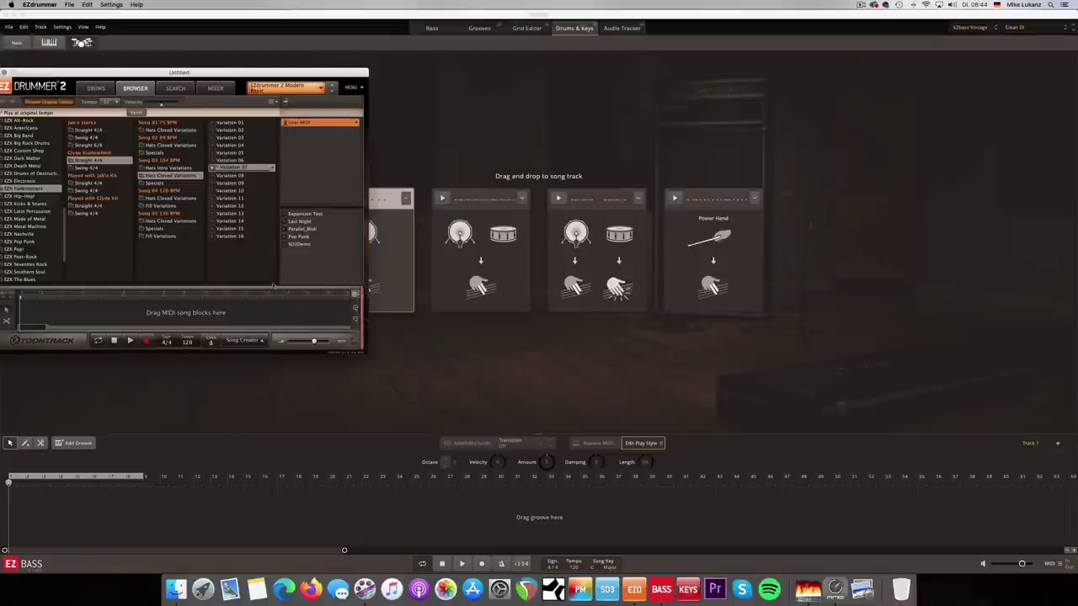
pyautogui.moveTo(123, 73); pyautogui.dragTo(163, 73)
# Close EZdrummer 2 without saving and switch EZbass to the Audio Tracker page.
pyautogui.click(36, 72)
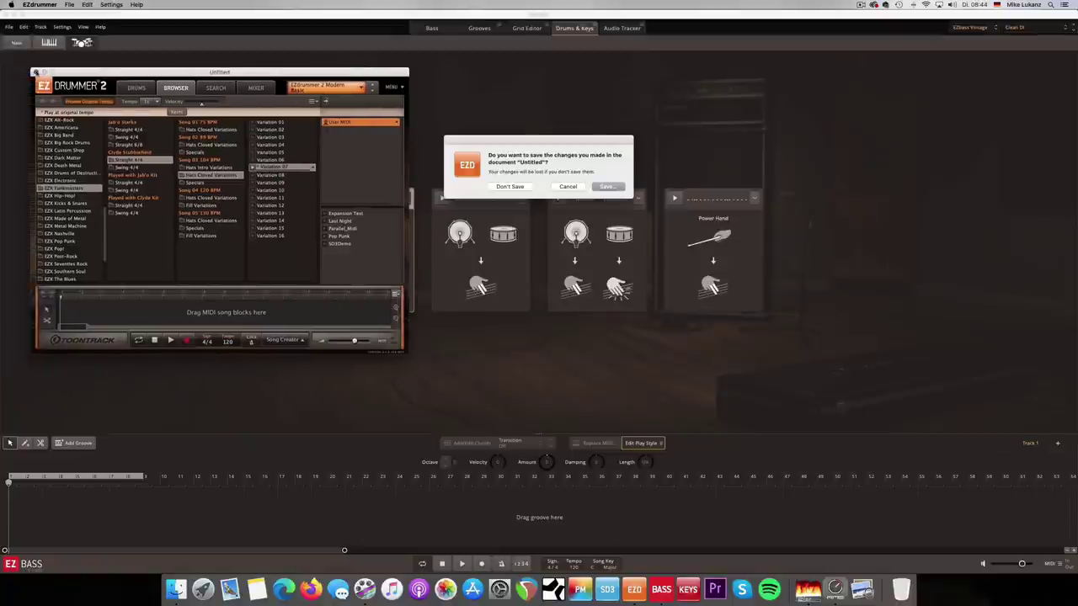
pyautogui.click(511, 187)
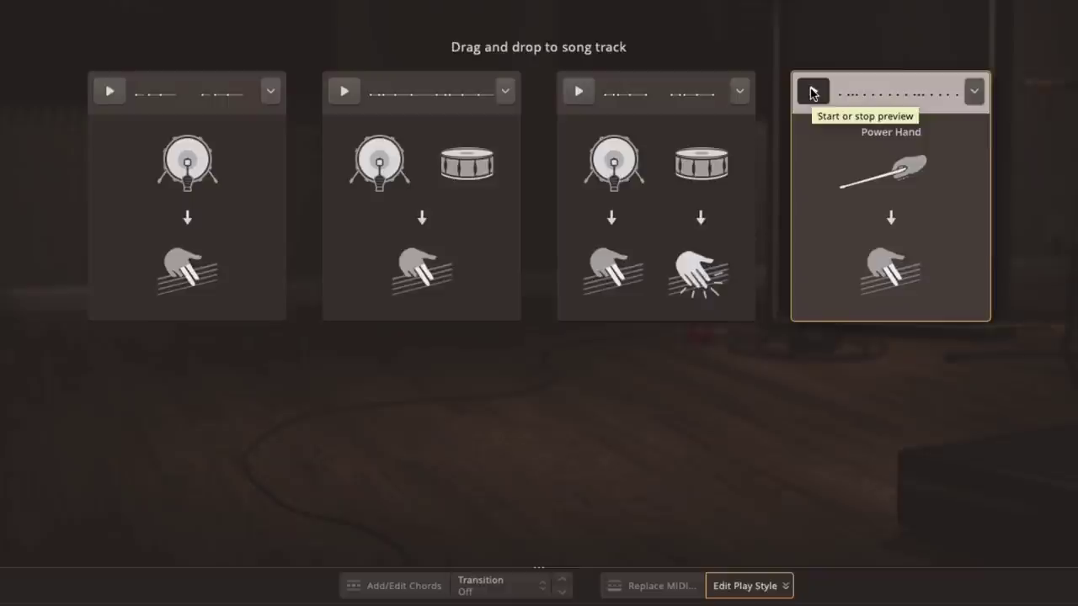
pyautogui.click(621, 27)
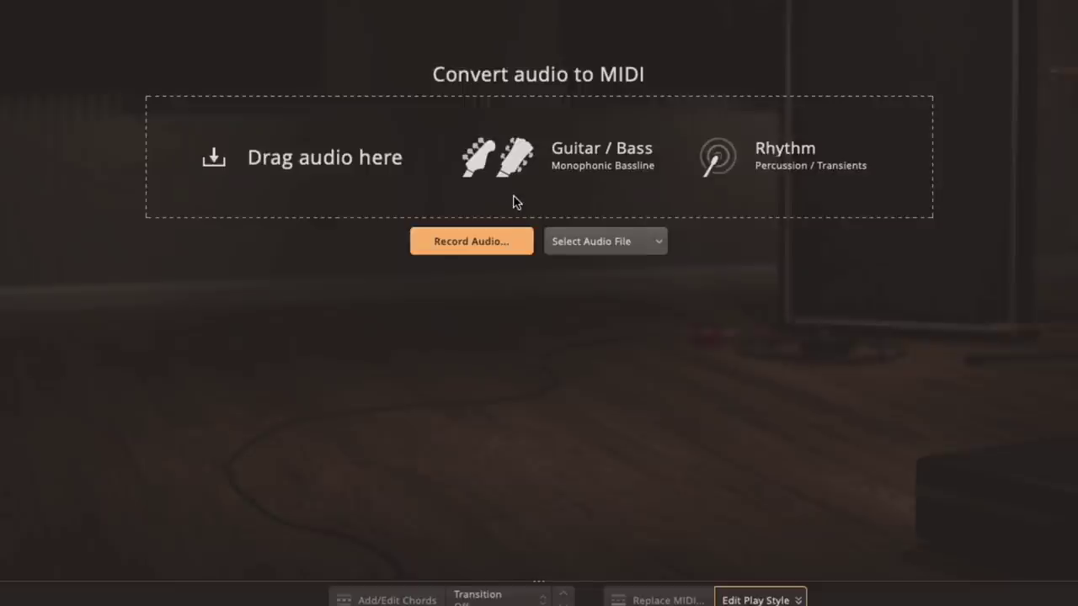
# Load Jeremy.mp3 from the Songs folder into the Audio Tracker for Guitar / Bass conversion.
pyautogui.click(582, 241)
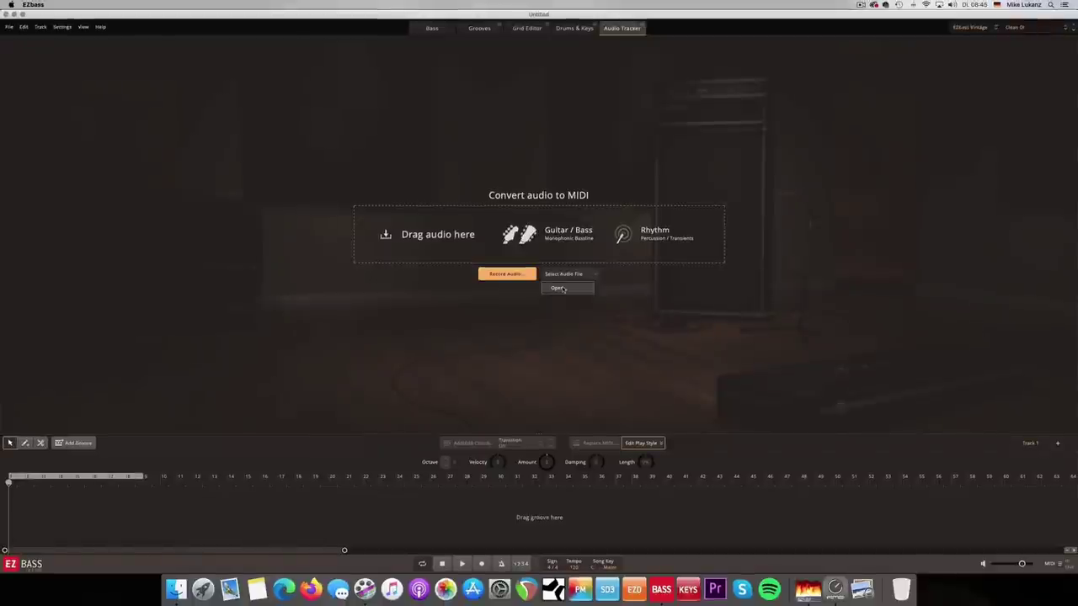
pyautogui.click(560, 288)
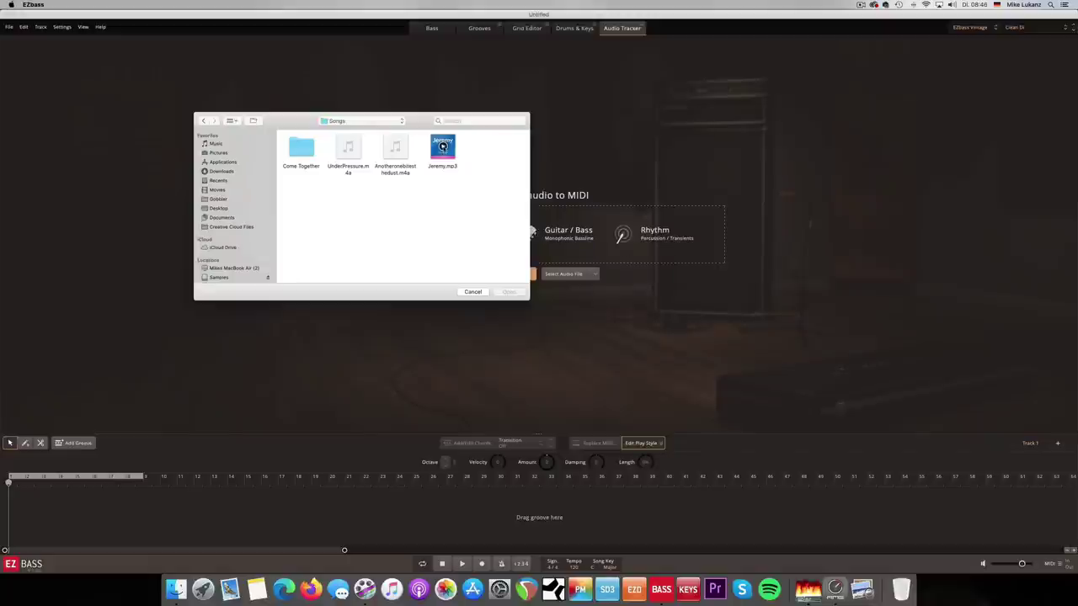
pyautogui.click(443, 146)
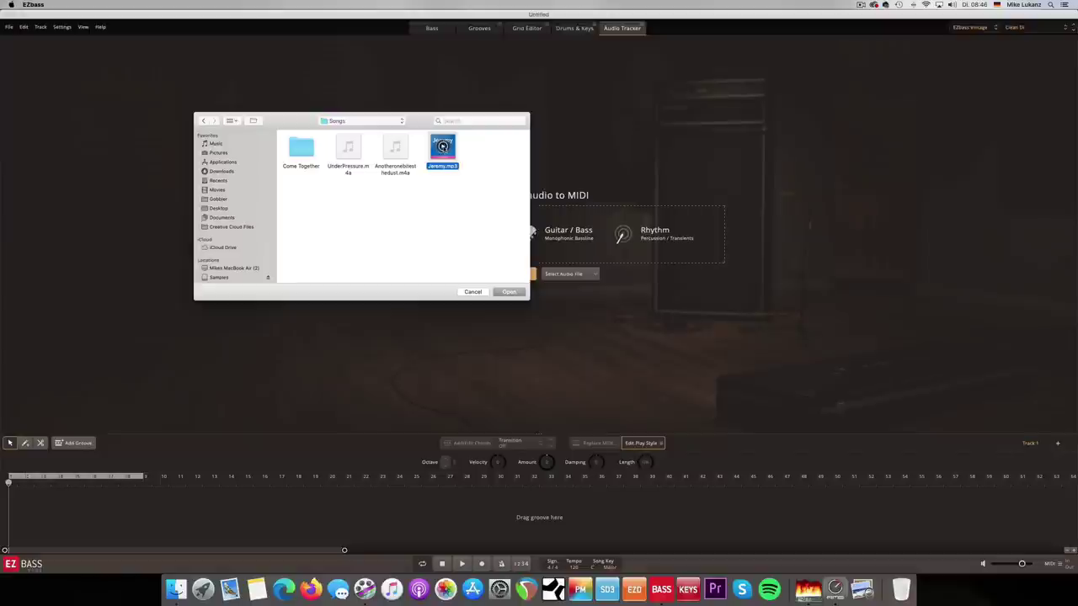
pyautogui.moveTo(431, 133); pyautogui.dragTo(497, 219)
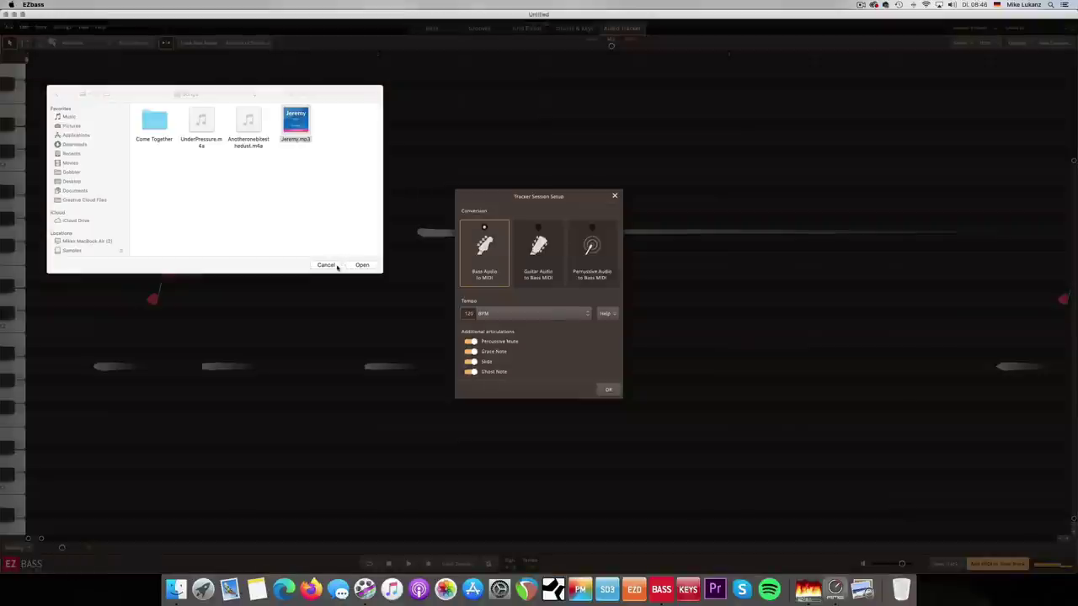
# Set up a Bass Audio to MIDI conversion at the estimated 105.2 BPM, with Percussive Mute on.
pyautogui.click(336, 266)
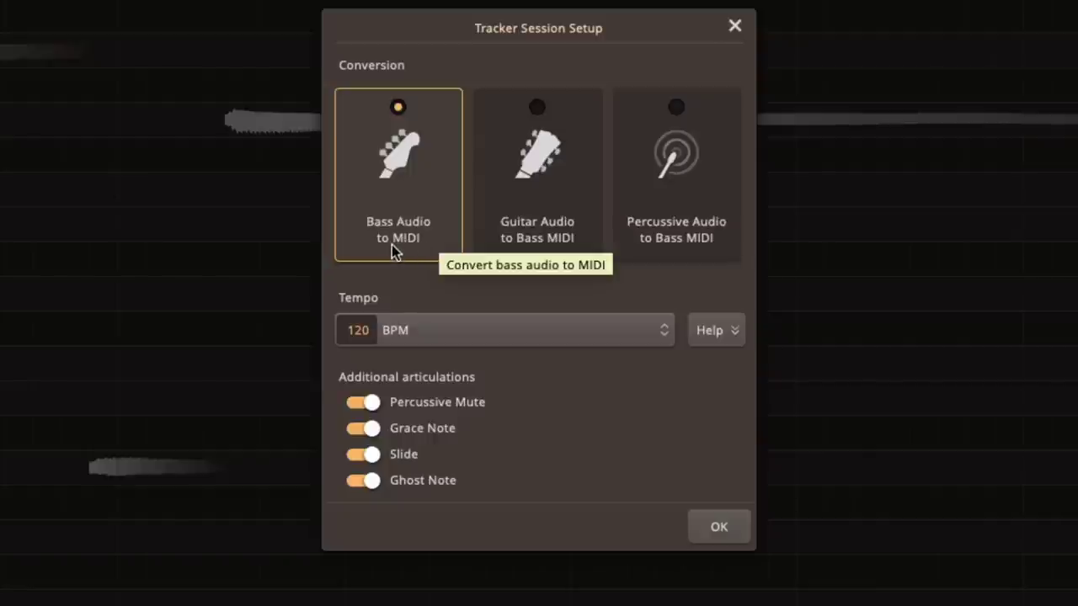
pyautogui.click(531, 225)
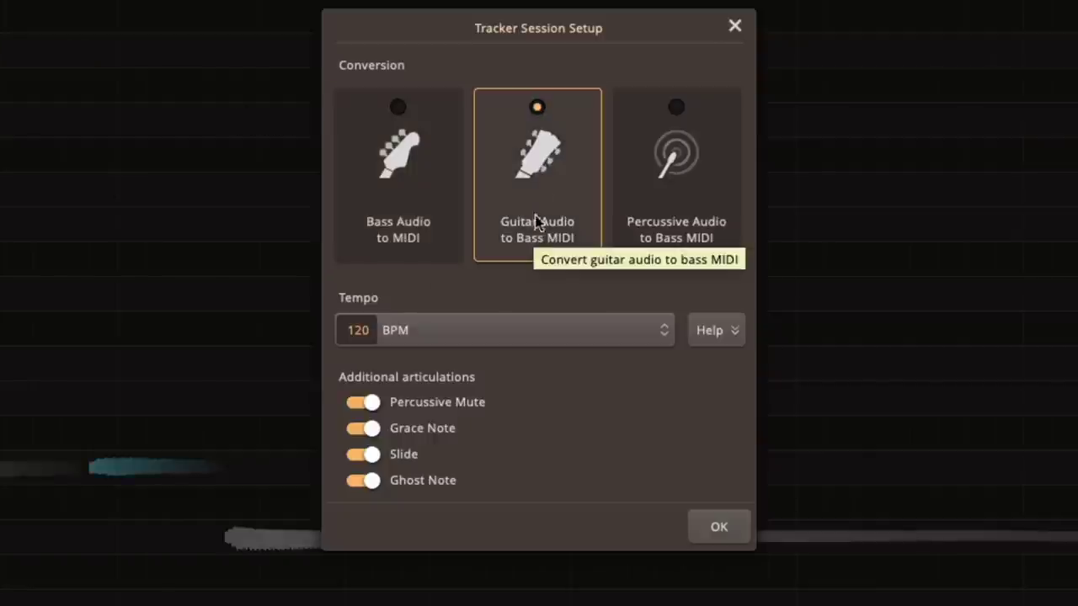
pyautogui.click(429, 146)
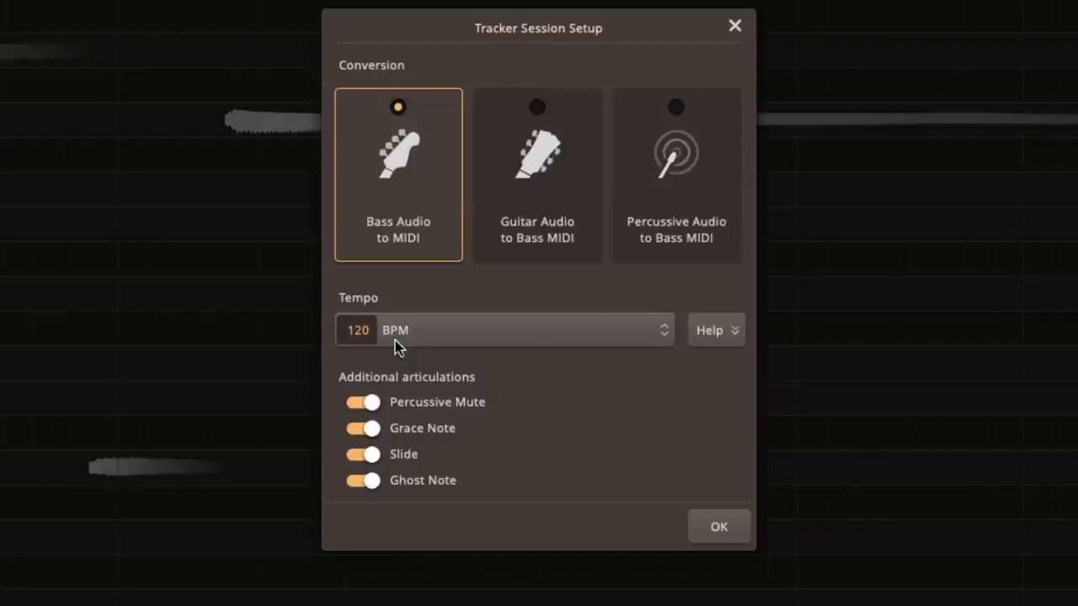
pyautogui.click(658, 334)
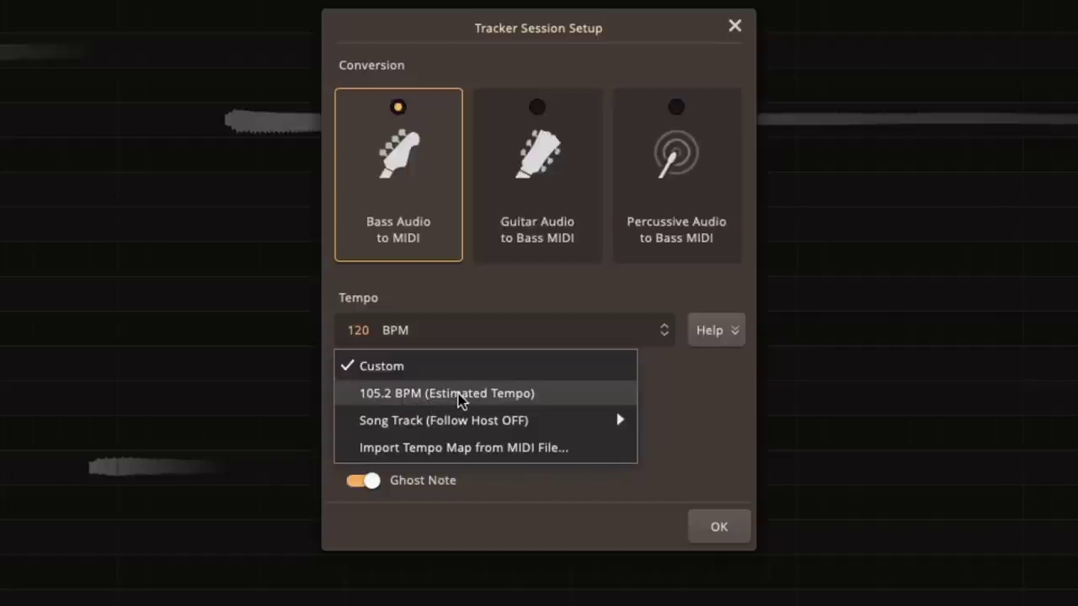
pyautogui.click(463, 394)
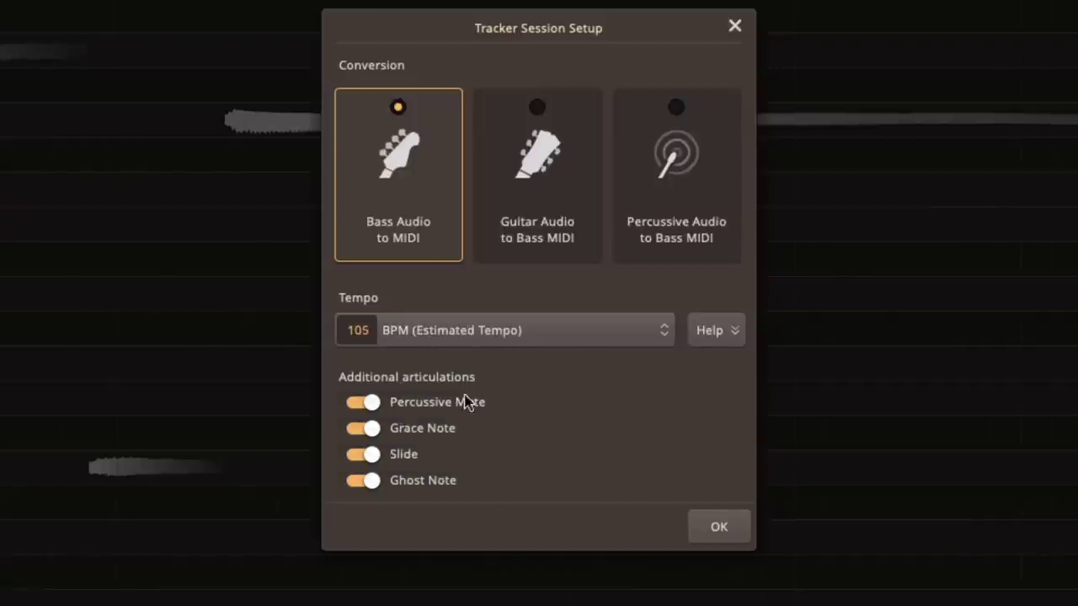
pyautogui.click(357, 404)
pyautogui.click(368, 404)
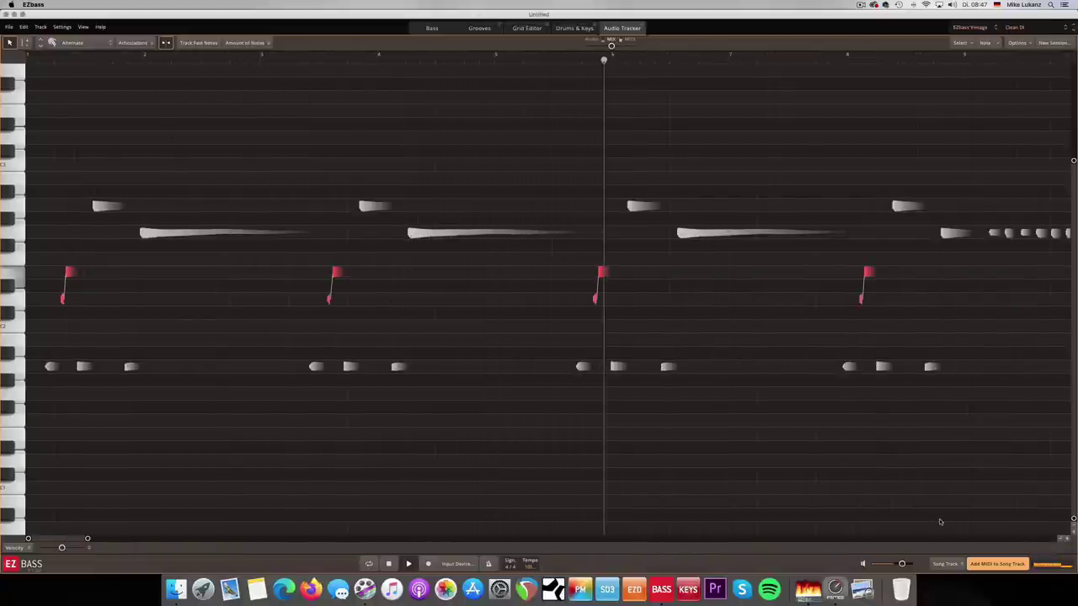
# Stop playback of the converted bass notes and return to the Bass page.
pyautogui.press('space')
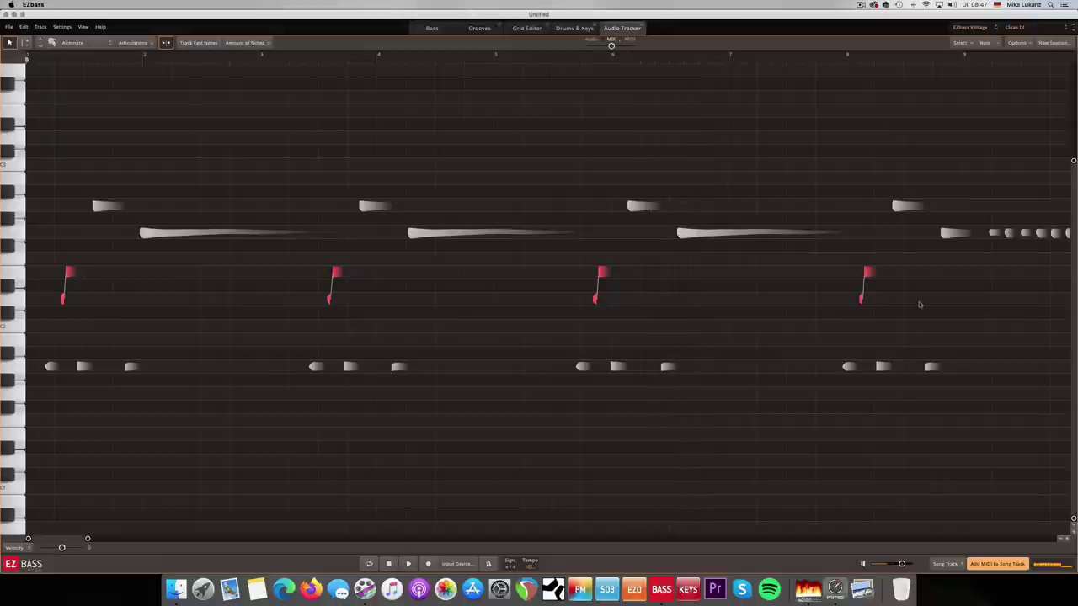
pyautogui.click(432, 28)
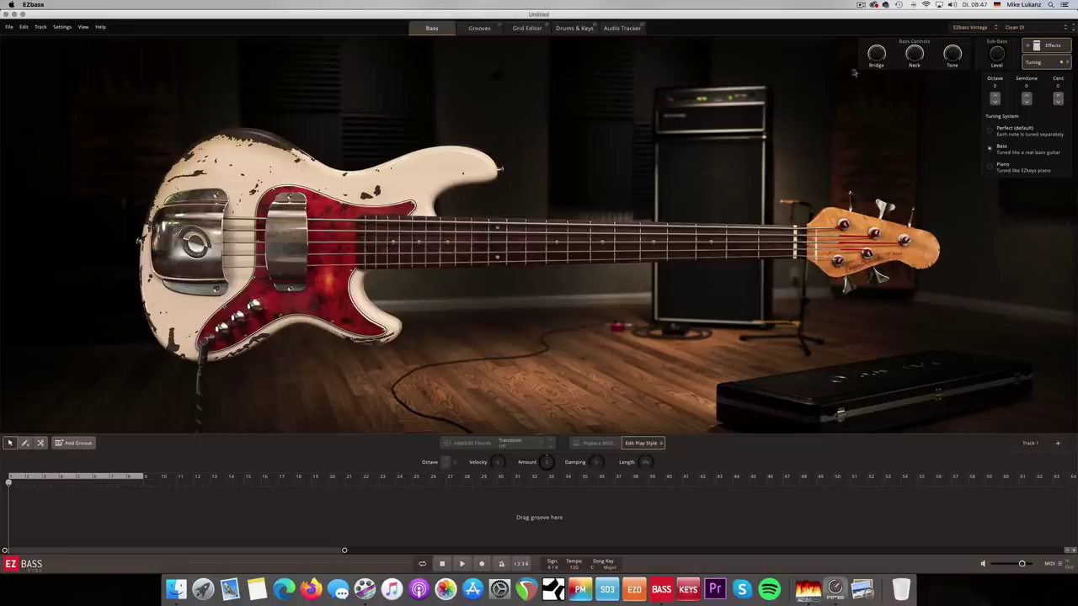
# Load the Firm Distortion preset and play the converted notes in the Audio Tracker.
pyautogui.click(1024, 30)
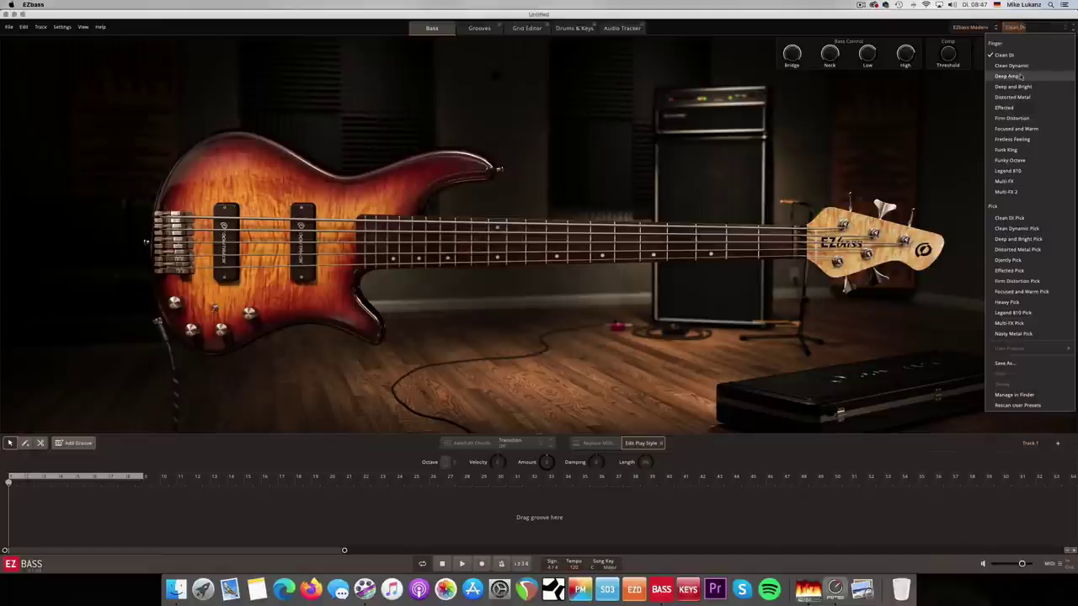
pyautogui.click(1021, 119)
pyautogui.click(615, 28)
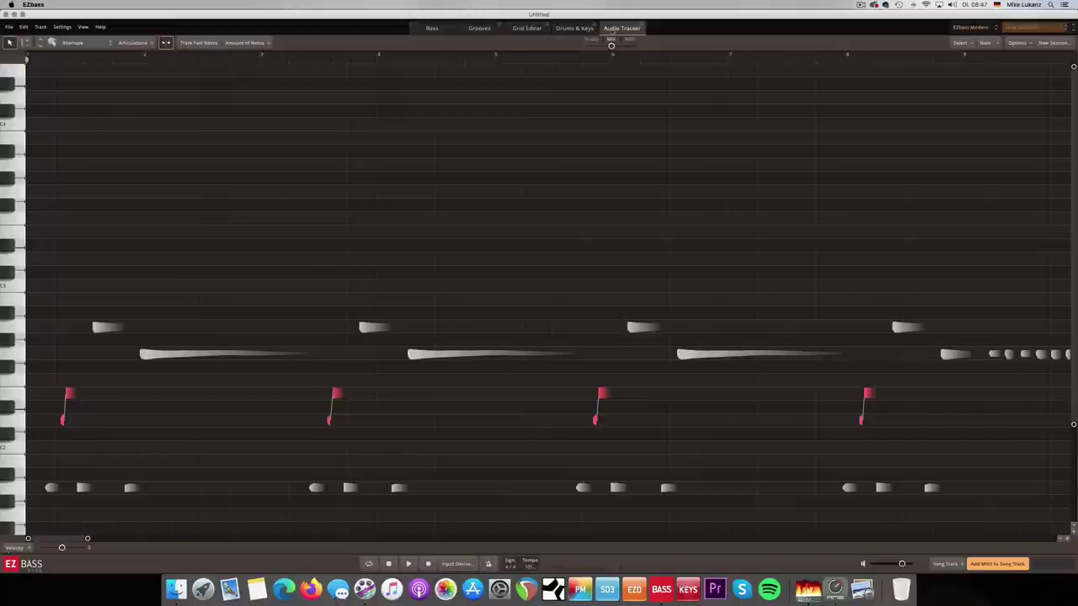
pyautogui.press('space')
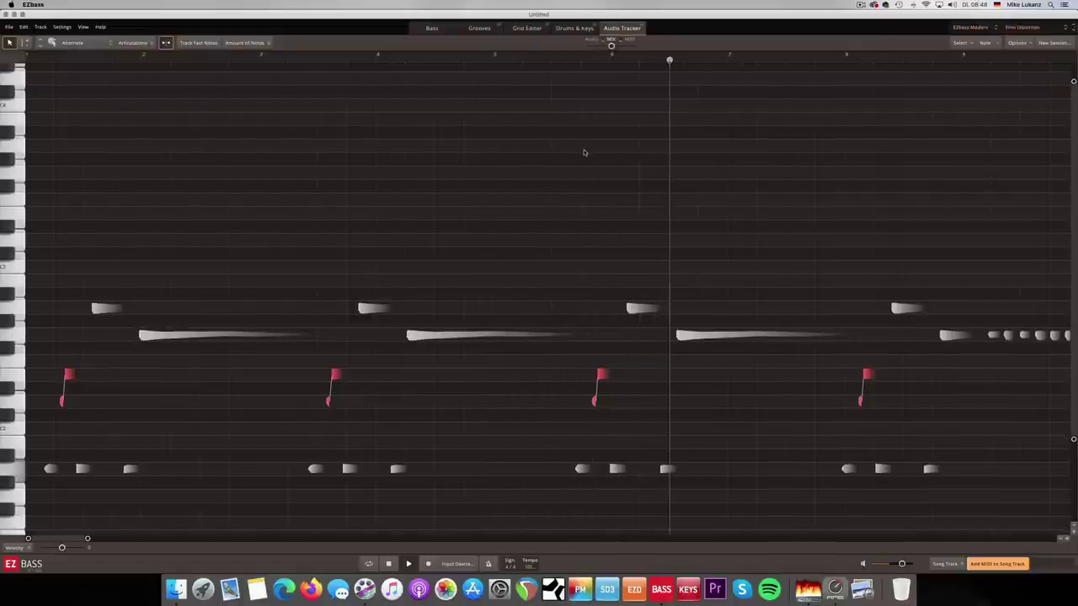
# Try the Audio/MIDI blend at both extremes with playback, then reset it to an even mix.
pyautogui.press('space')
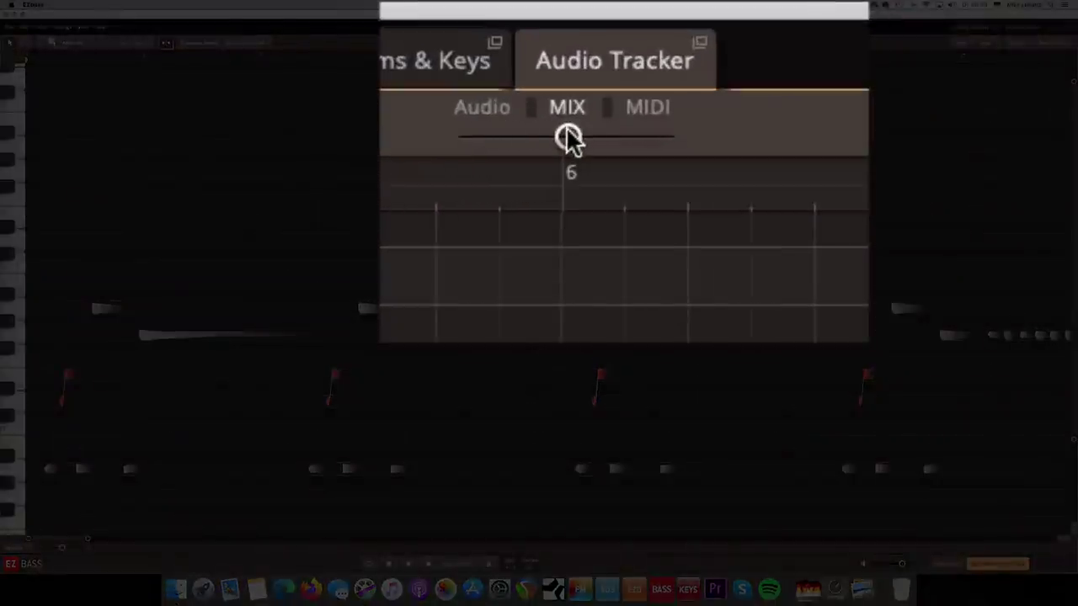
pyautogui.moveTo(571, 137); pyautogui.dragTo(453, 138)
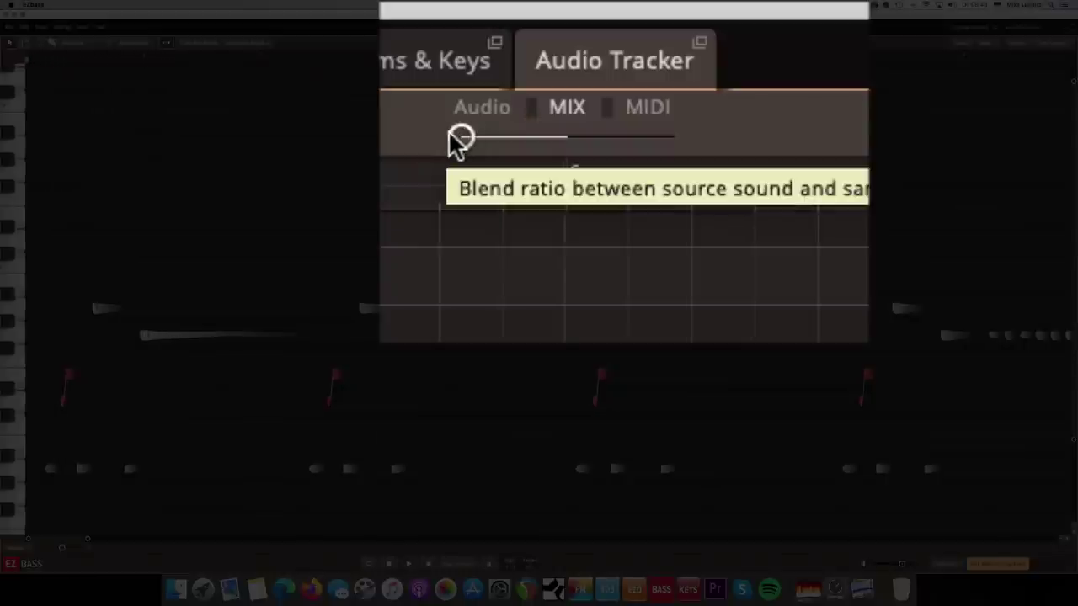
pyautogui.moveTo(457, 137); pyautogui.dragTo(717, 154)
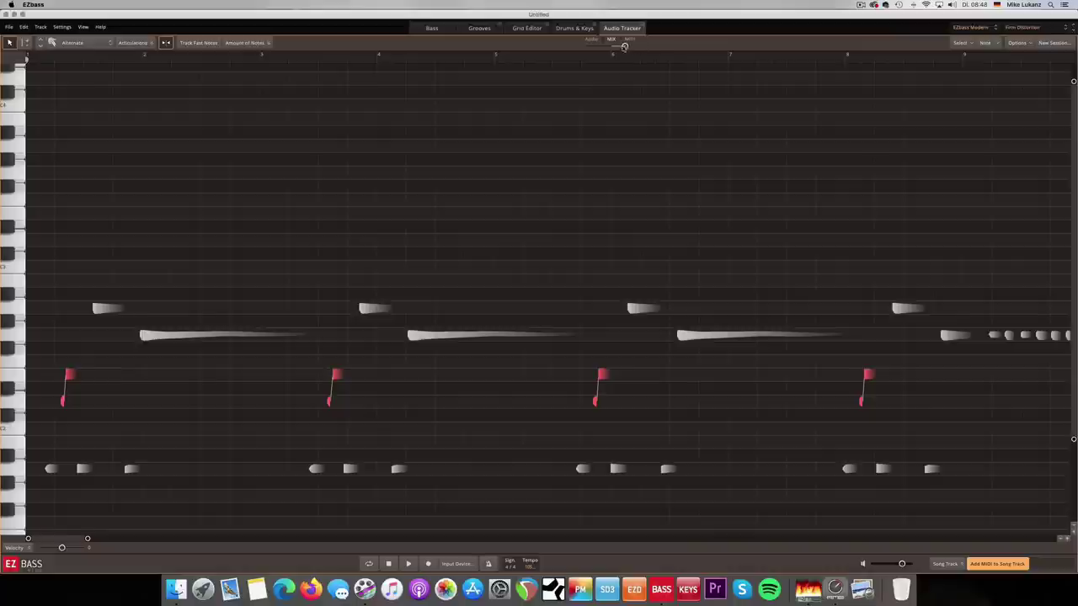
pyautogui.moveTo(624, 46); pyautogui.dragTo(590, 46)
pyautogui.press('space')
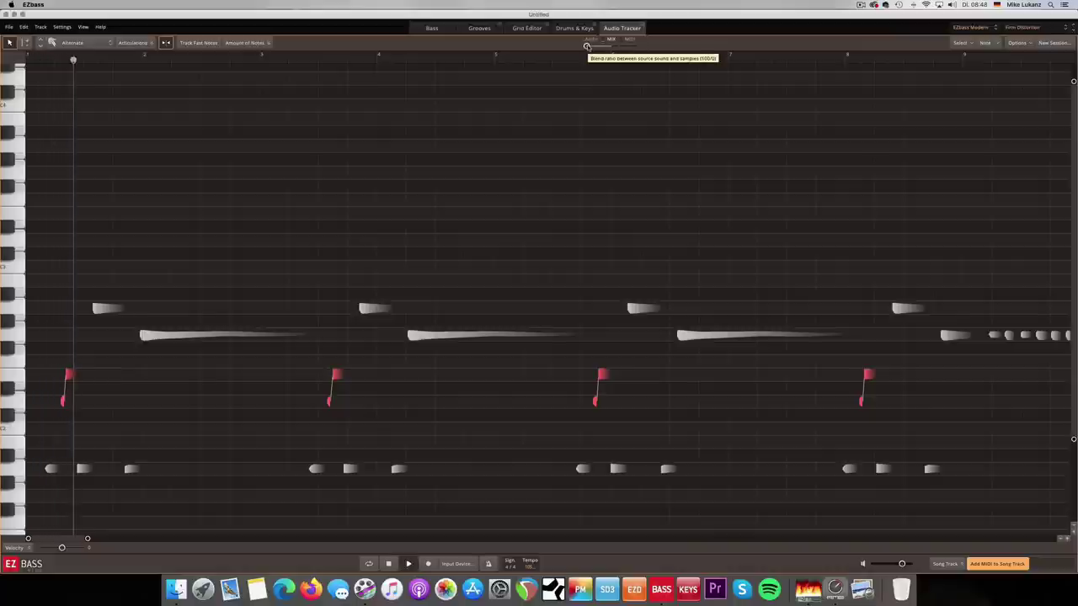
pyautogui.press('space')
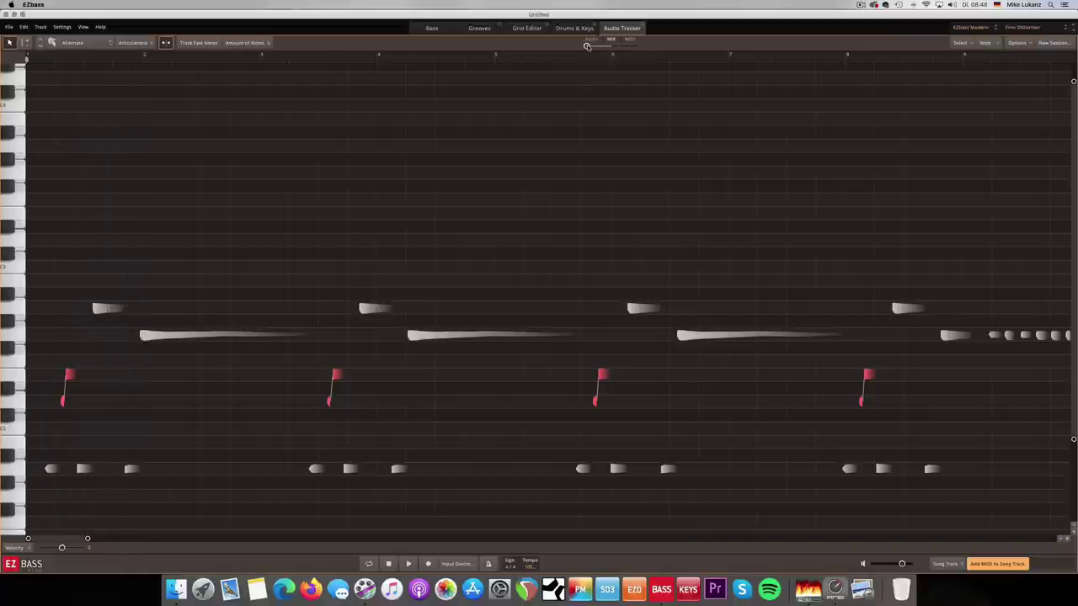
pyautogui.click(611, 39)
# Audition the converted line with the Clean Dynamic preset, blended toward MIDI.
pyautogui.click(1017, 27)
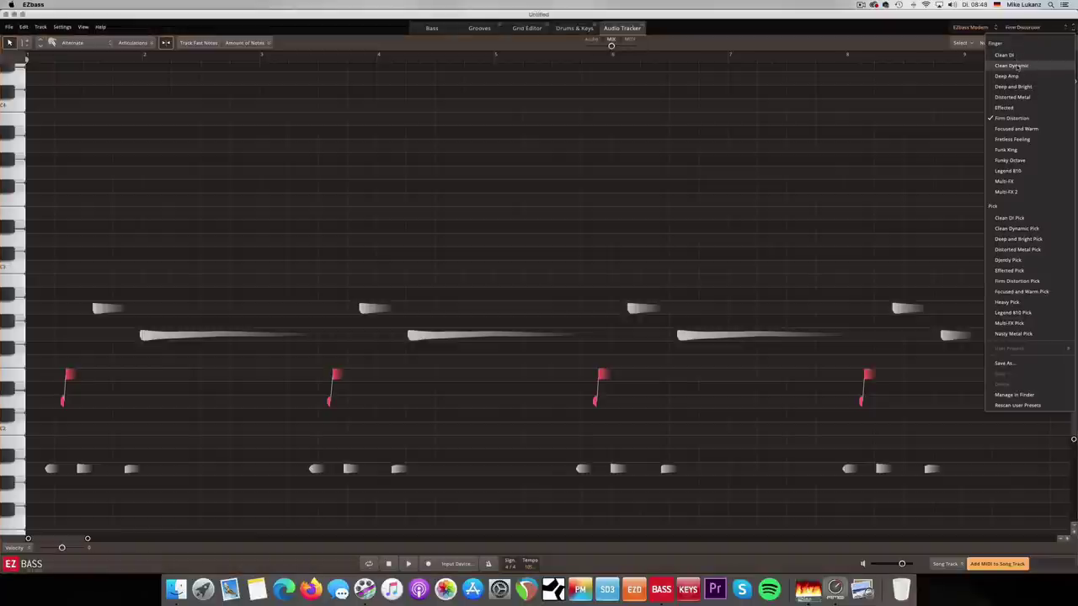
pyautogui.click(1017, 66)
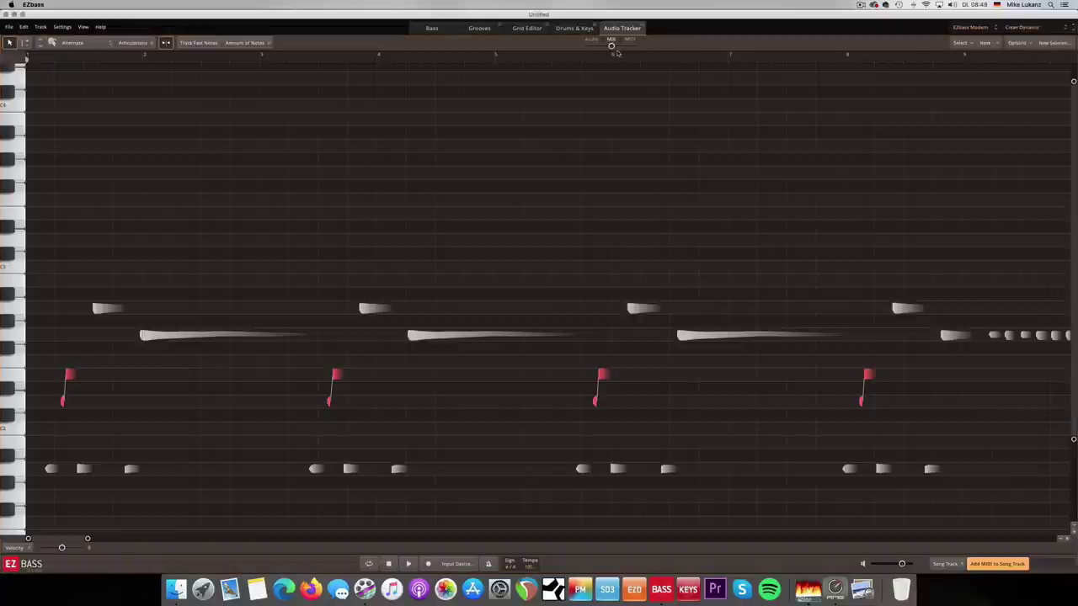
pyautogui.moveTo(613, 49); pyautogui.dragTo(574, 49)
pyautogui.press('space')
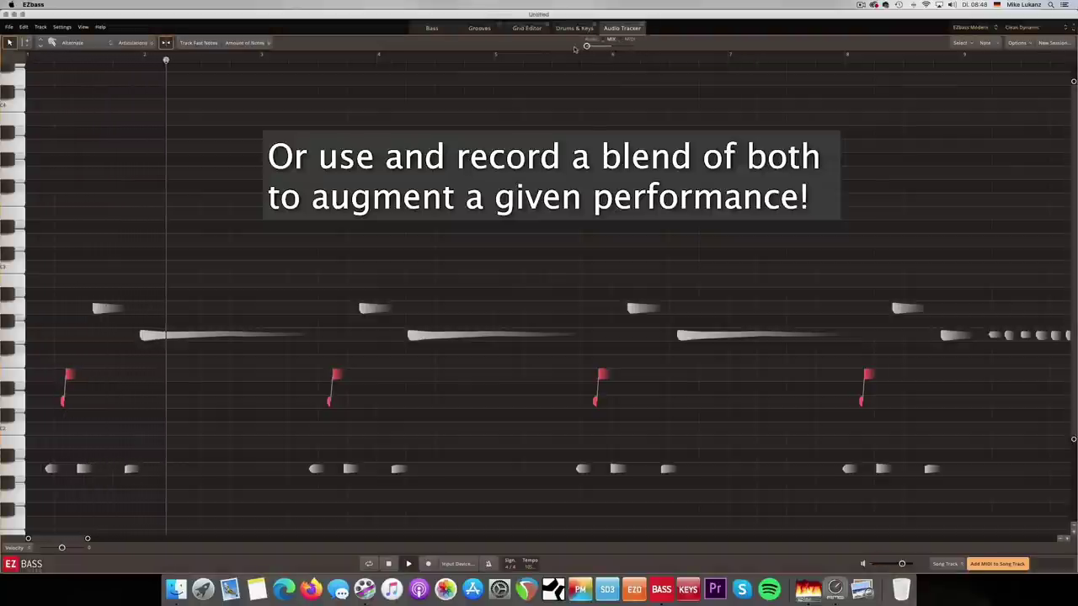
pyautogui.press('space')
# Audition the Focused and Warm preset with the blend pushed toward the MIDI bass.
pyautogui.click(1022, 27)
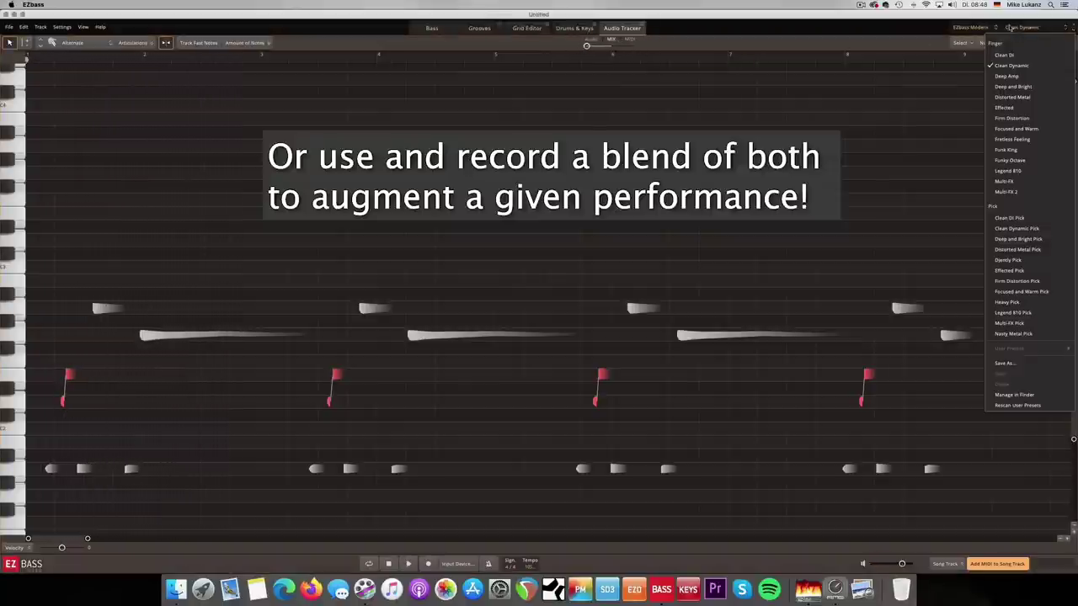
pyautogui.click(1022, 128)
pyautogui.press('space')
pyautogui.moveTo(586, 46); pyautogui.dragTo(636, 46)
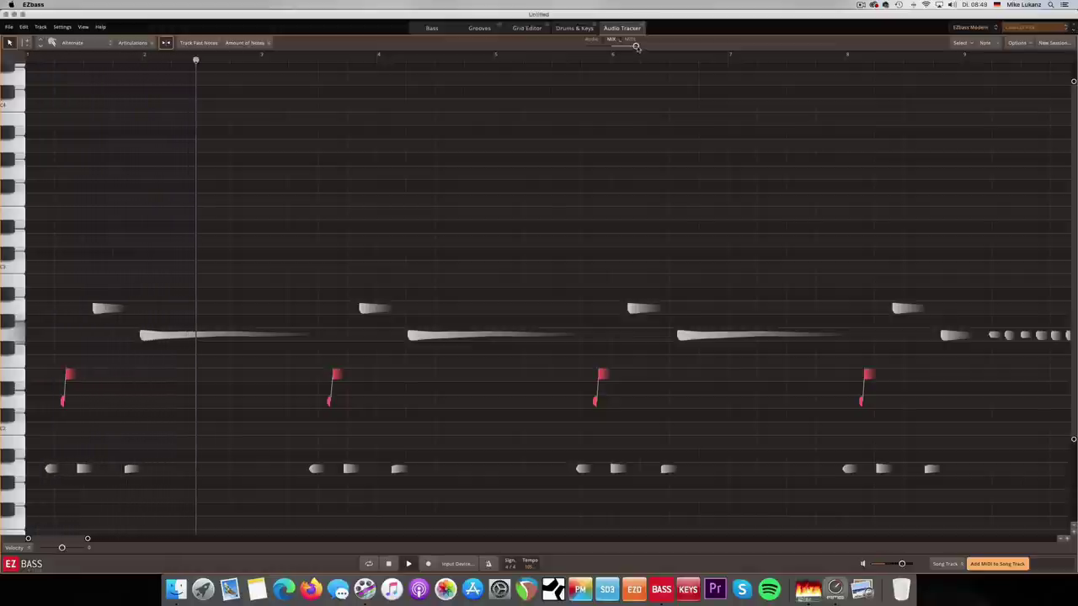
pyautogui.press('space')
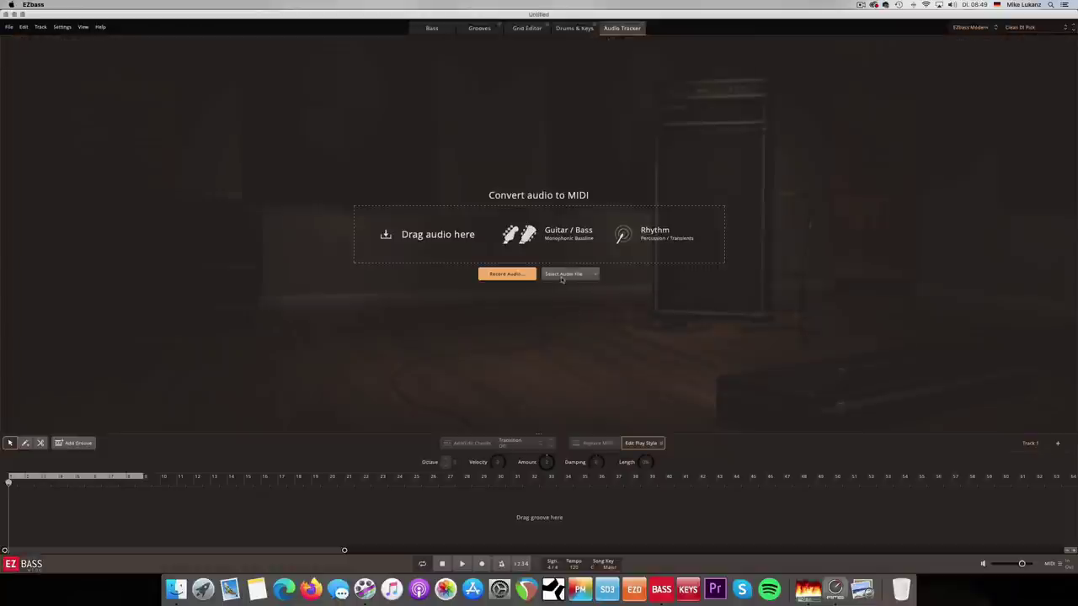
# Load UnderPressure.m4a from disk into the Audio Tracker.
pyautogui.click(562, 277)
pyautogui.click(564, 290)
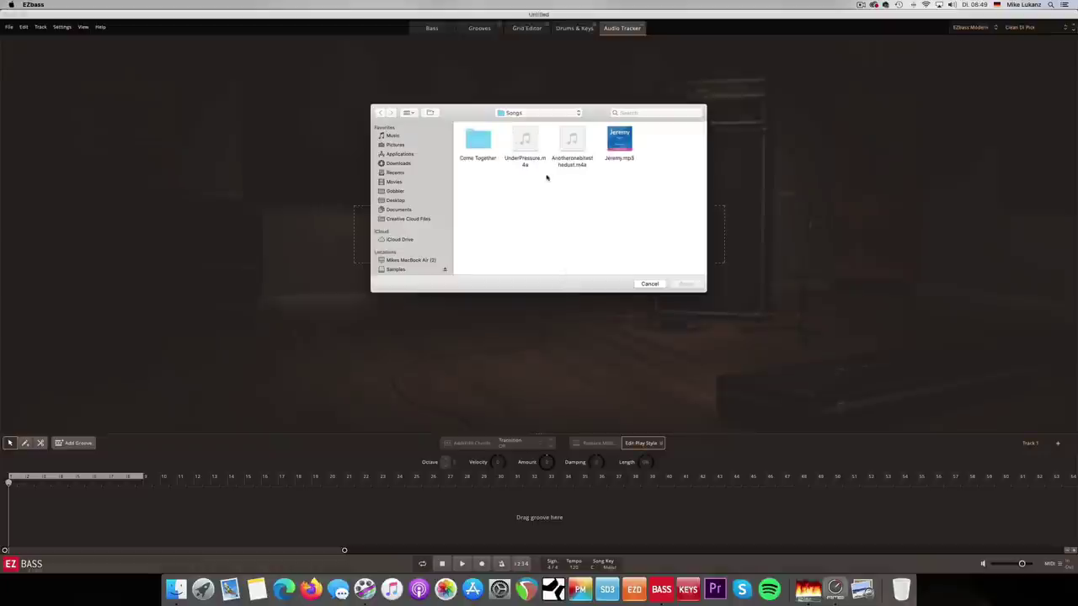
pyautogui.click(525, 139)
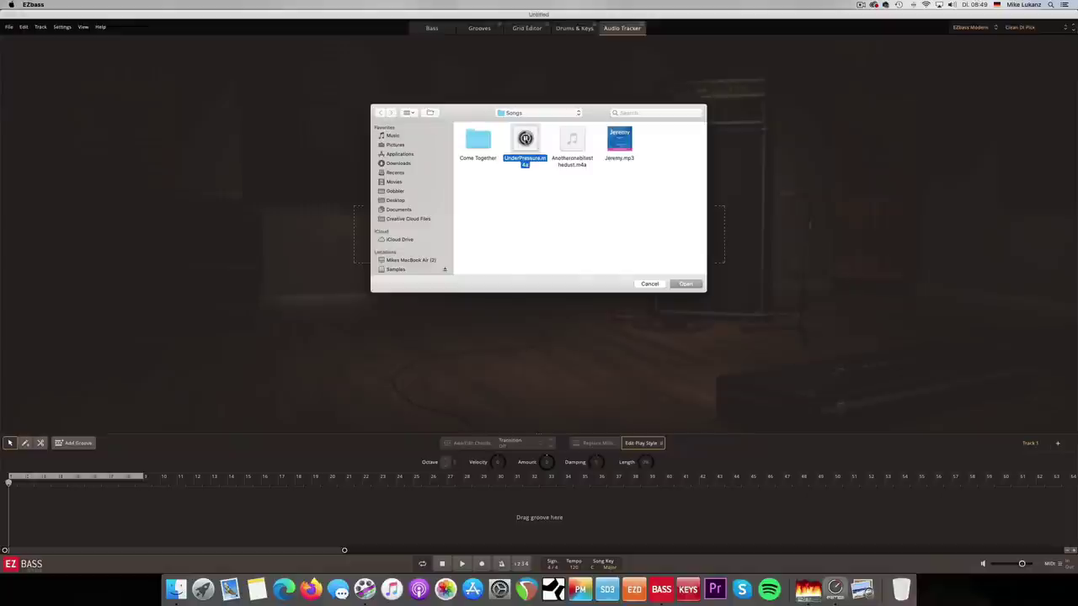
pyautogui.click(685, 284)
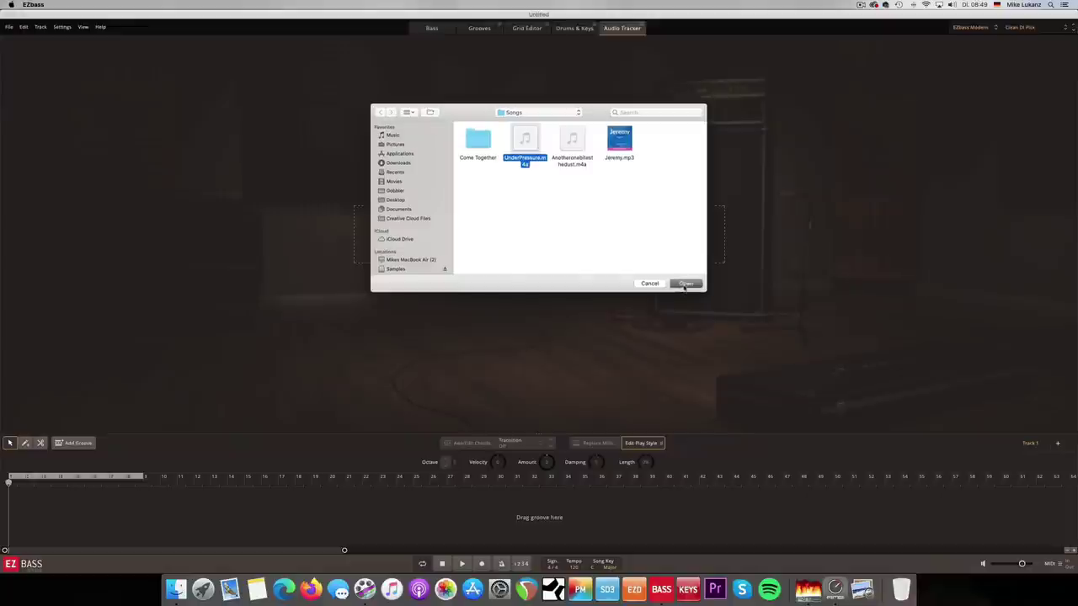
# Set the session tempo to the estimated 113.8 BPM and confirm the setup.
pyautogui.click(511, 316)
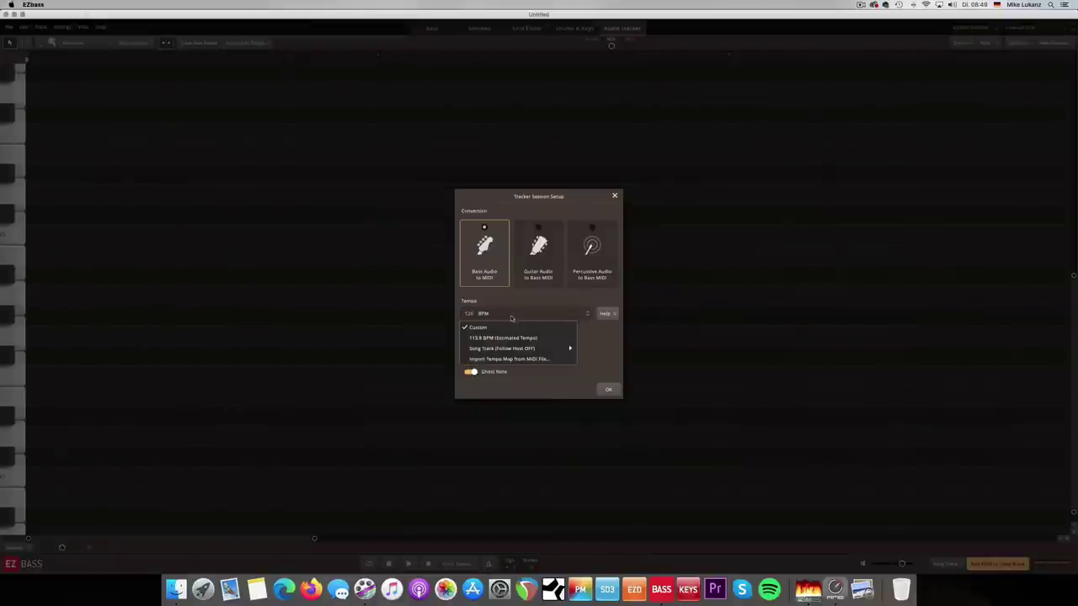
pyautogui.click(491, 339)
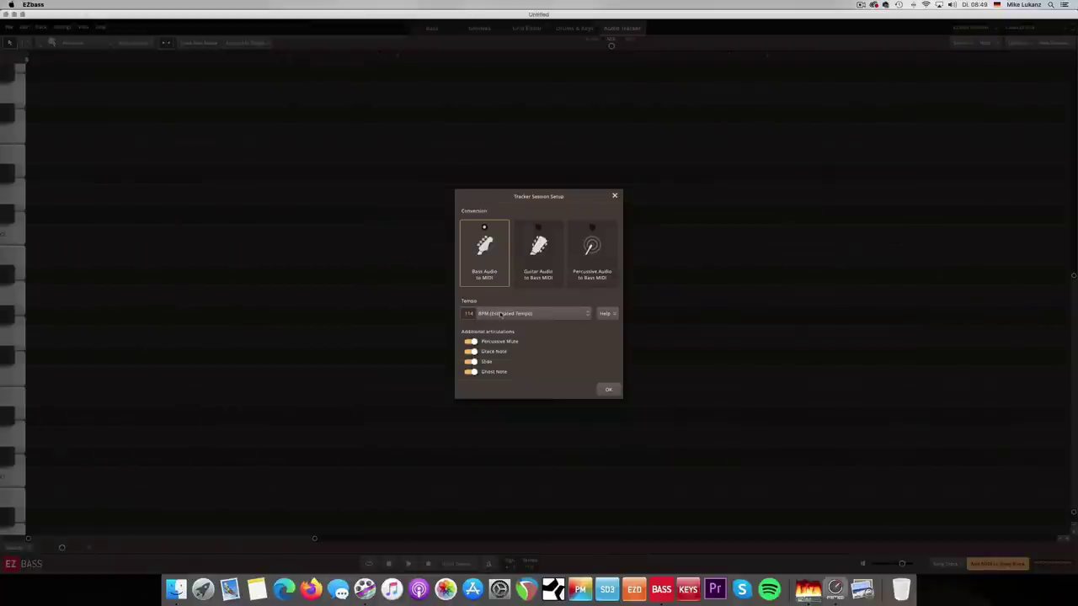
pyautogui.click(608, 390)
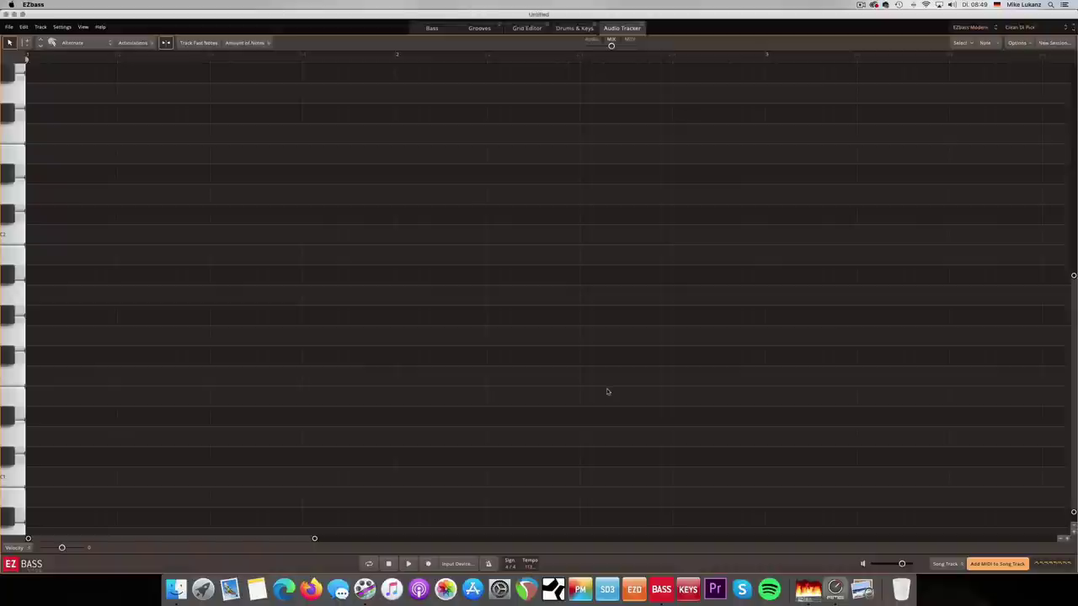
# Play the tracked UnderPressure audio, then return to the main Bass page.
pyautogui.press('space')
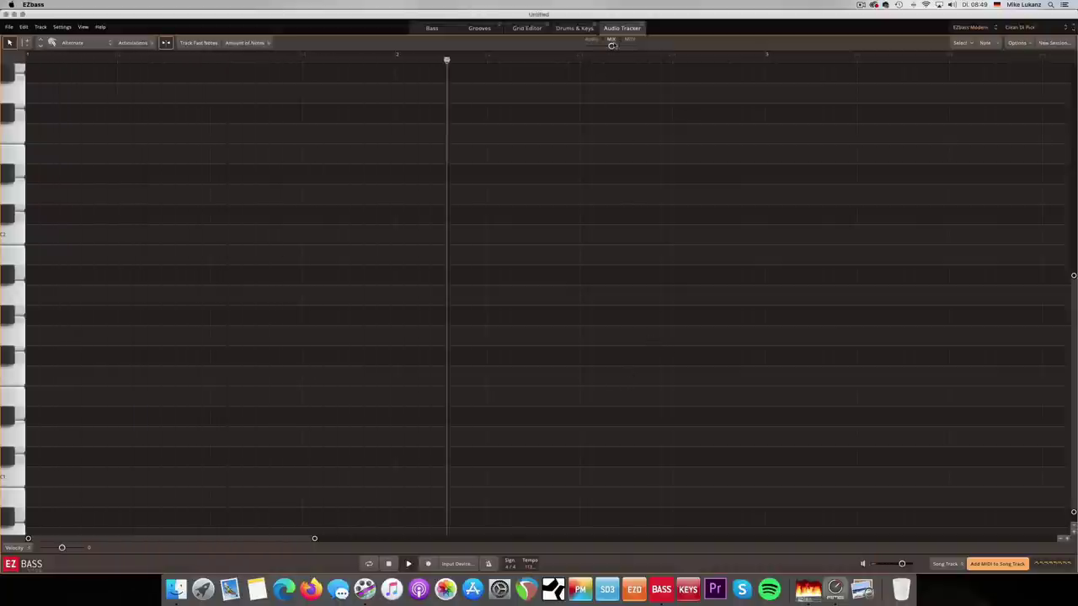
pyautogui.click(441, 31)
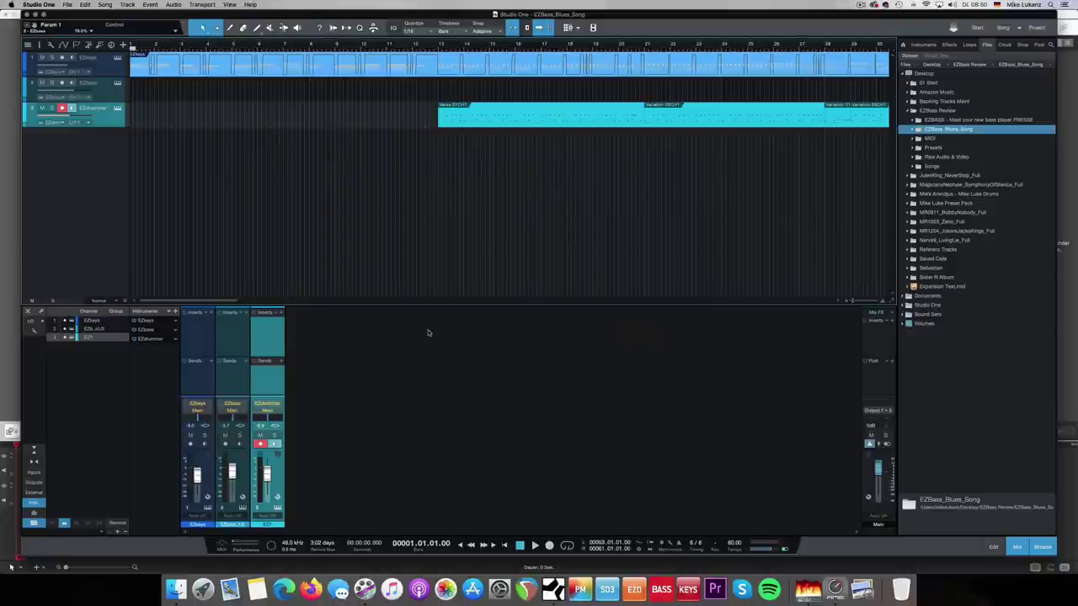
# Rename track 3 to EZ1, open and reposition the EZkeys window, and briefly play the song.
pyautogui.write('1')
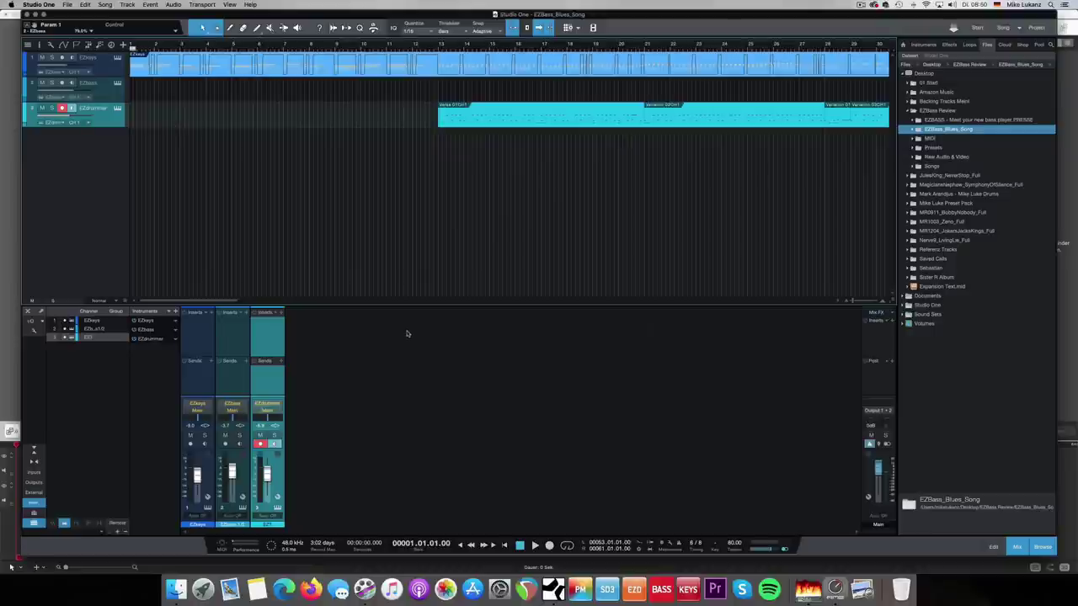
pyautogui.click(217, 337)
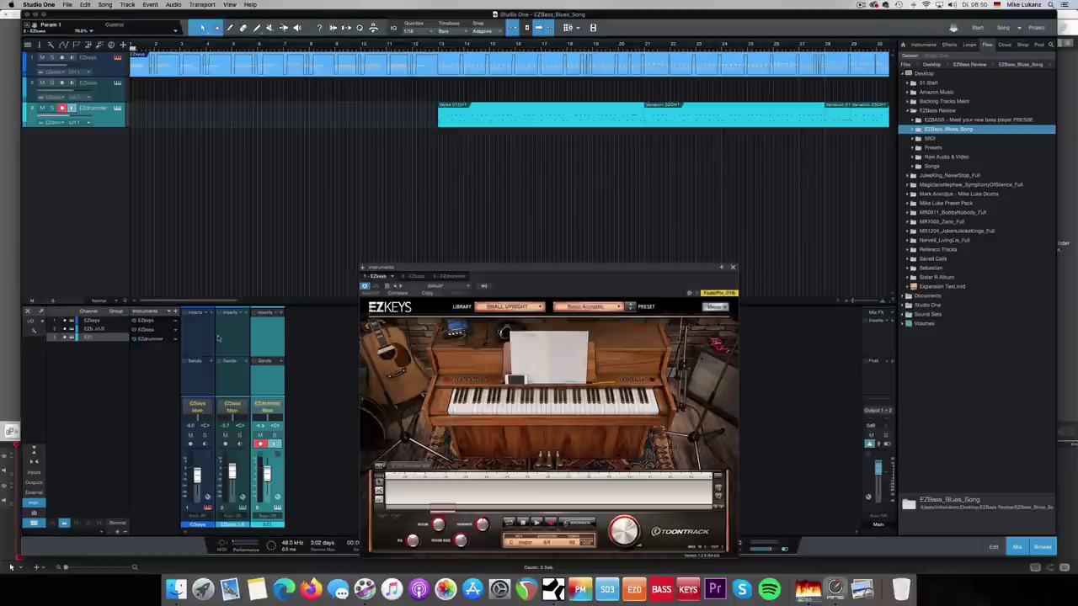
pyautogui.moveTo(549, 281); pyautogui.dragTo(437, 142)
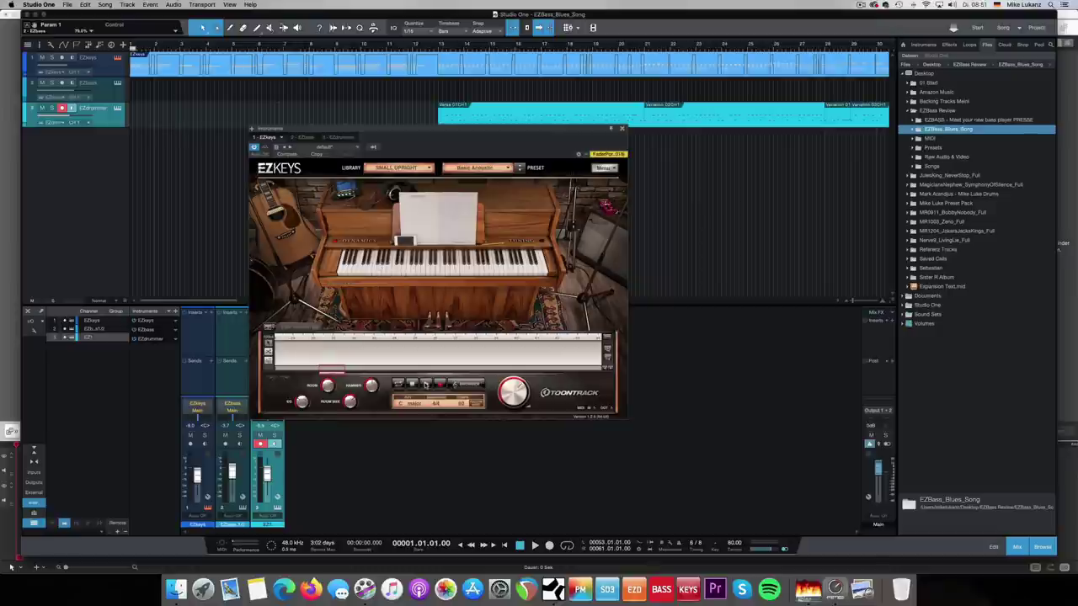
pyautogui.press('space')
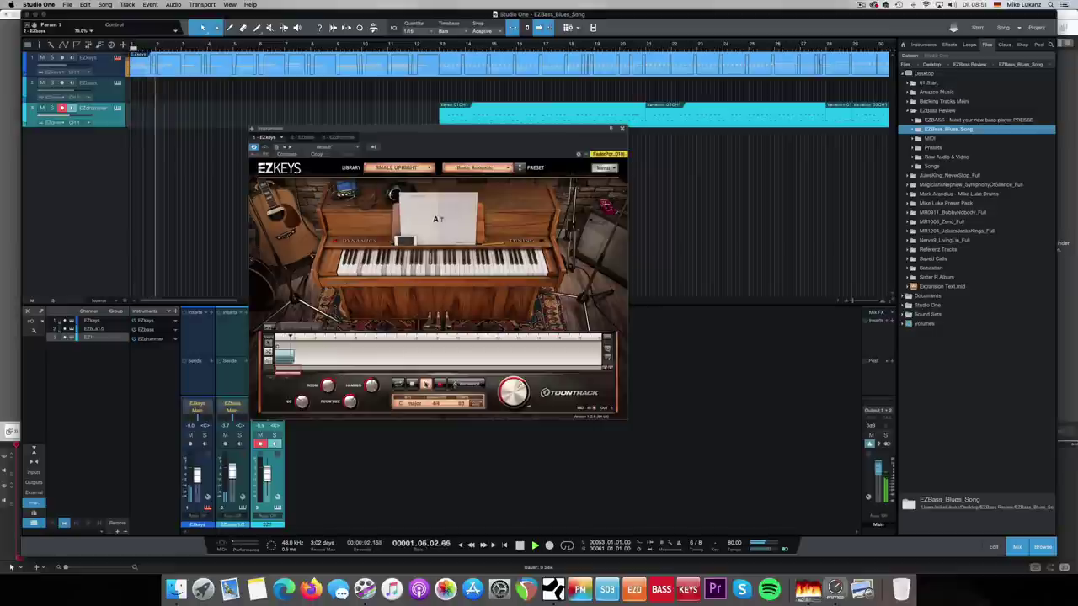
pyautogui.press('space')
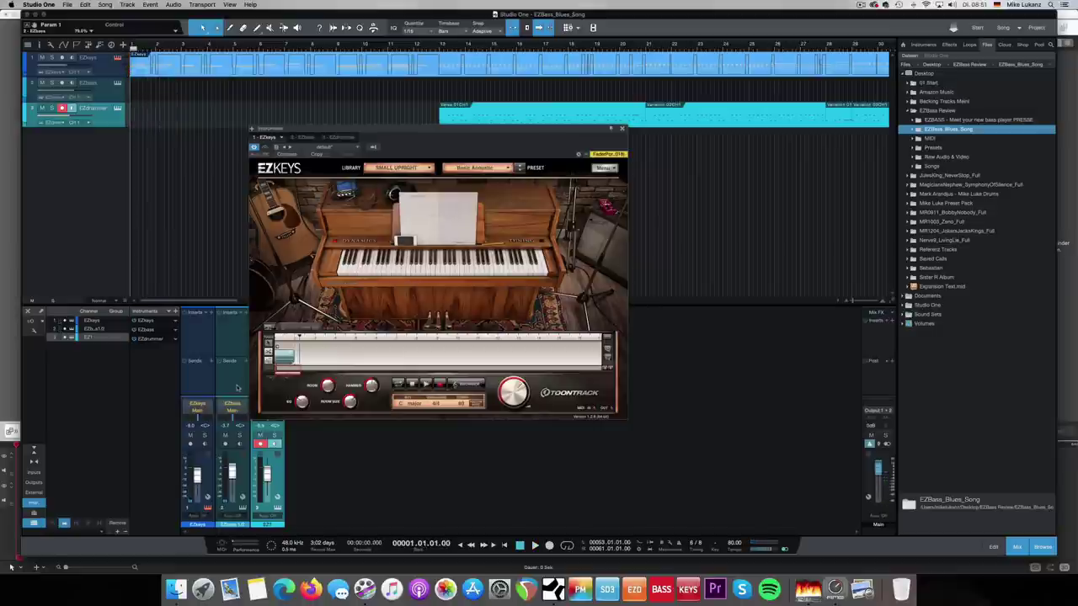
# Open a larger EZbass window and arrange it beside the reopened EZkeys window.
pyautogui.click(303, 136)
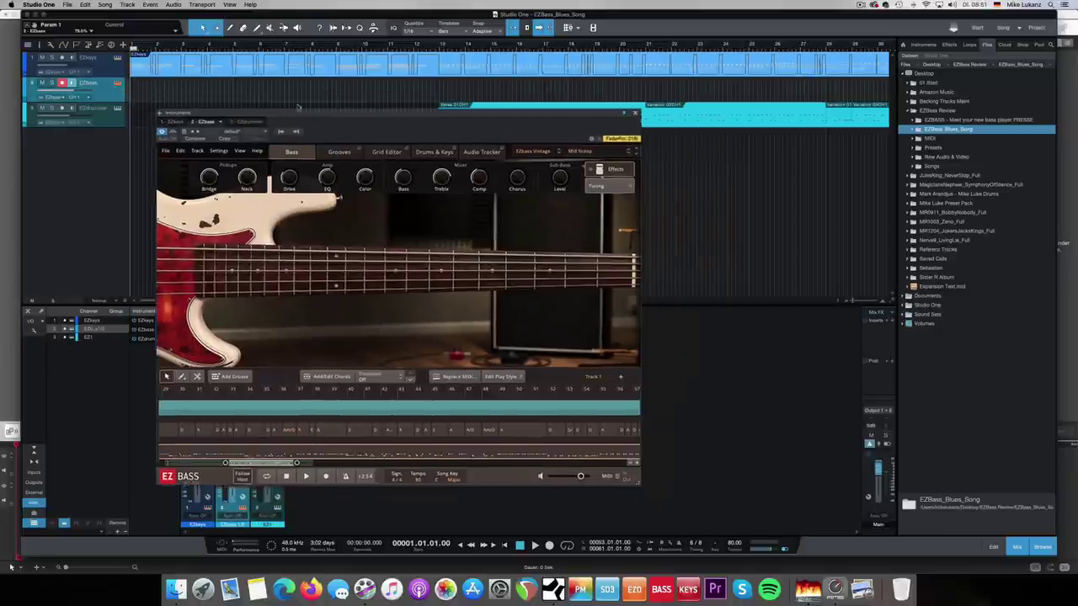
pyautogui.moveTo(298, 106); pyautogui.dragTo(166, 28)
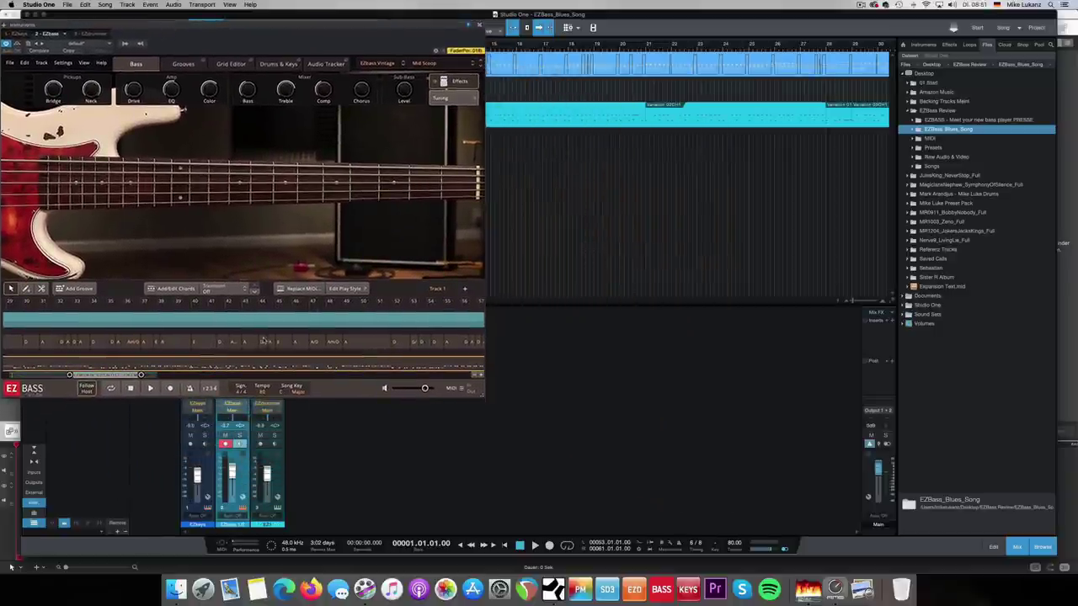
pyautogui.moveTo(330, 28); pyautogui.dragTo(560, 28)
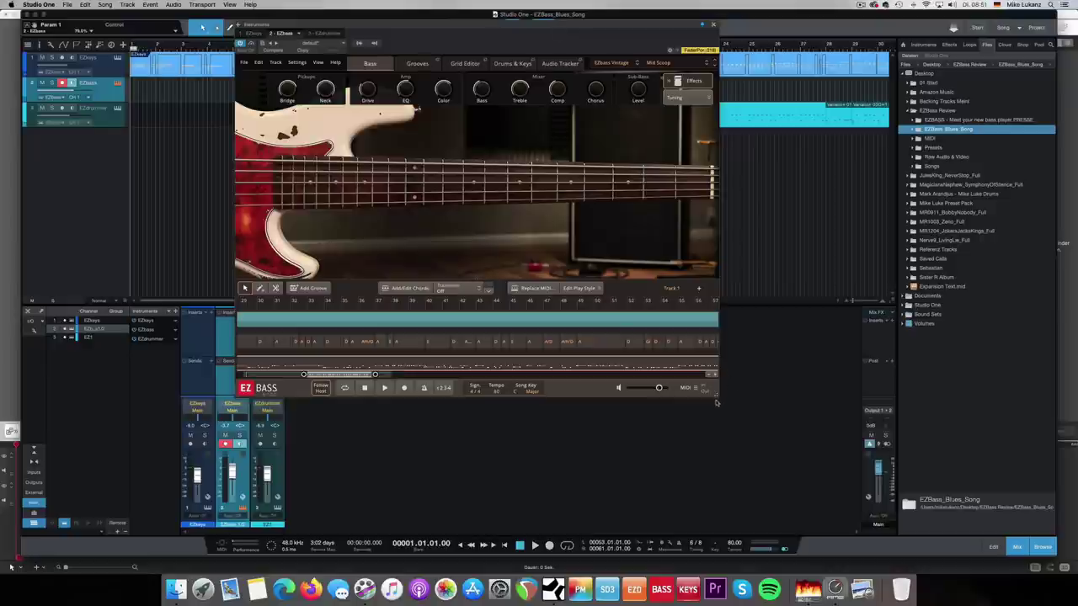
pyautogui.moveTo(716, 395); pyautogui.dragTo(805, 430)
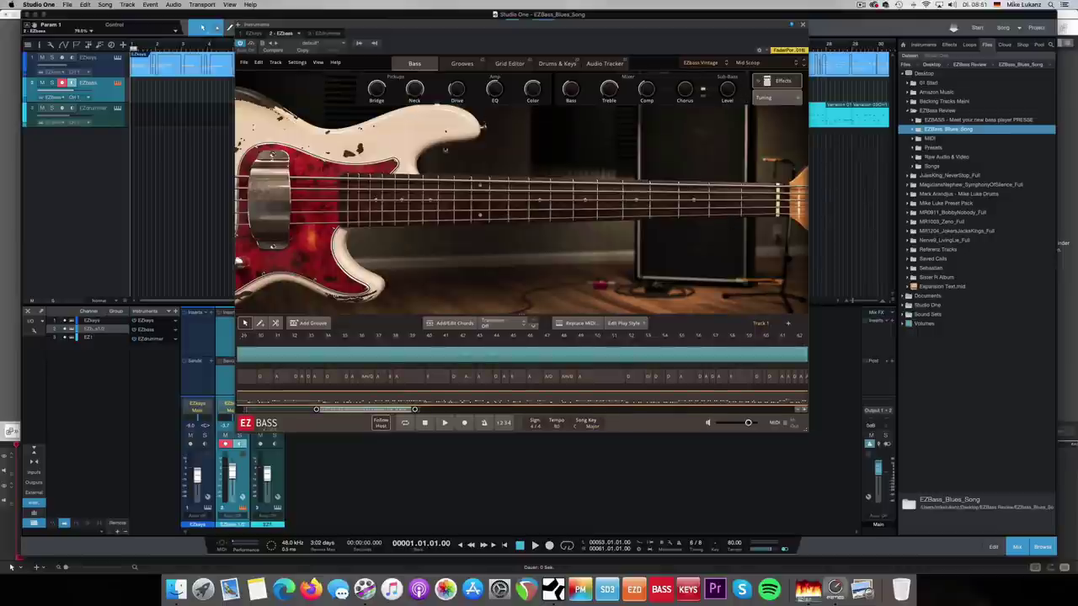
pyautogui.click(152, 321)
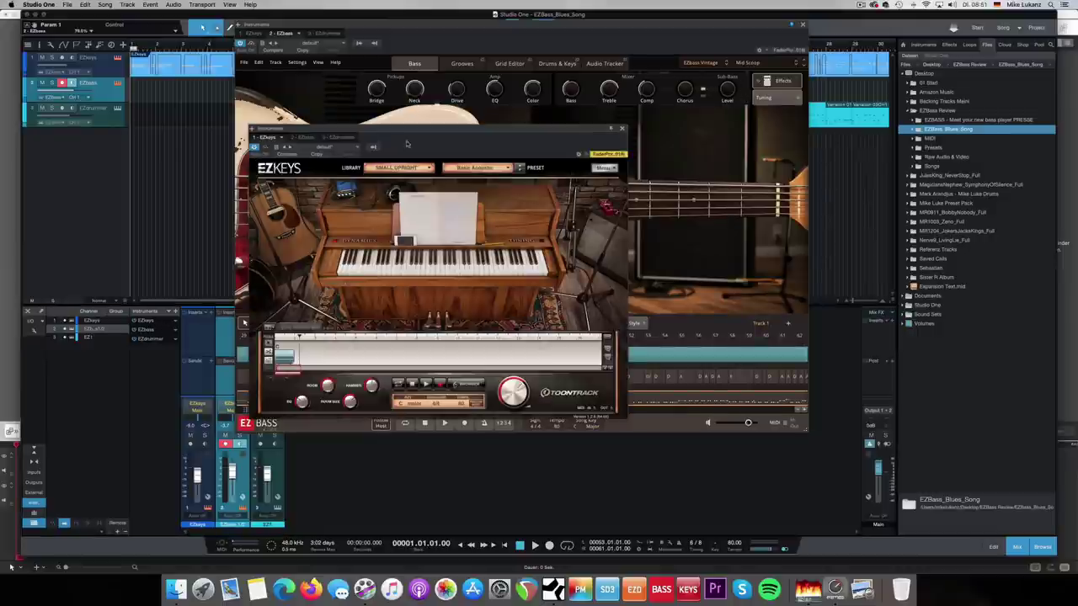
pyautogui.moveTo(557, 111); pyautogui.dragTo(308, 77)
pyautogui.moveTo(407, 34); pyautogui.dragTo(654, 51)
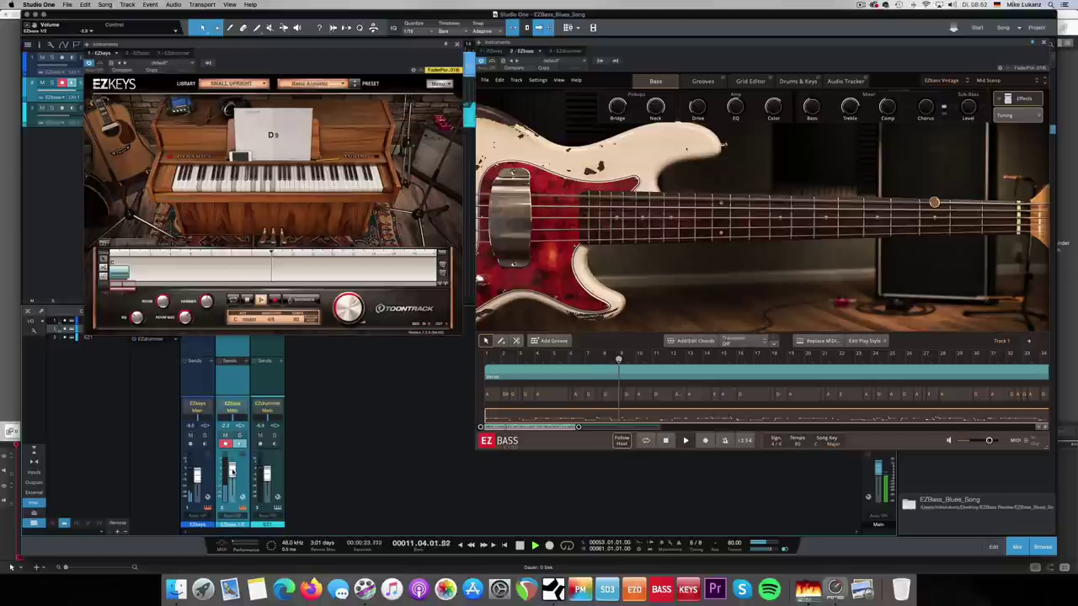
# Open EZdrummer 2 with its drum kit view and move its window down and left.
pyautogui.press('space')
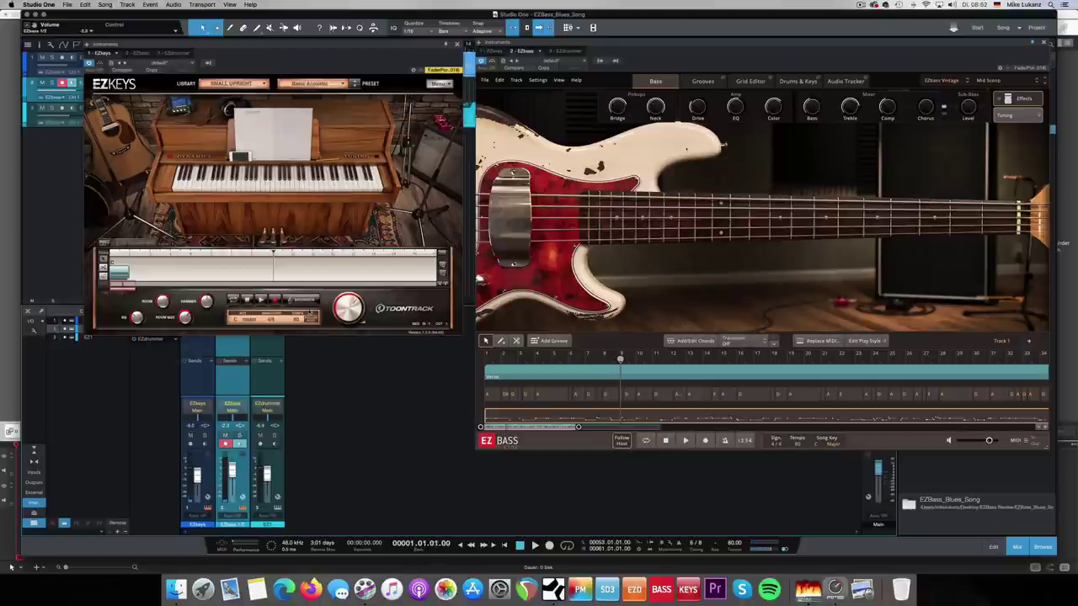
pyautogui.press('F11')
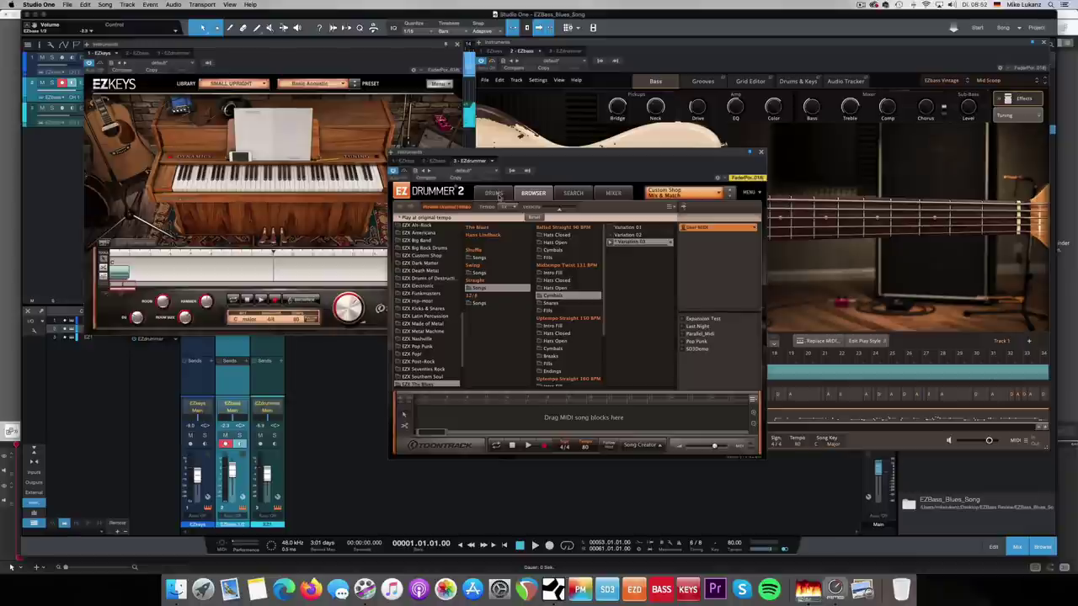
pyautogui.click(494, 194)
pyautogui.moveTo(550, 156); pyautogui.dragTo(533, 158)
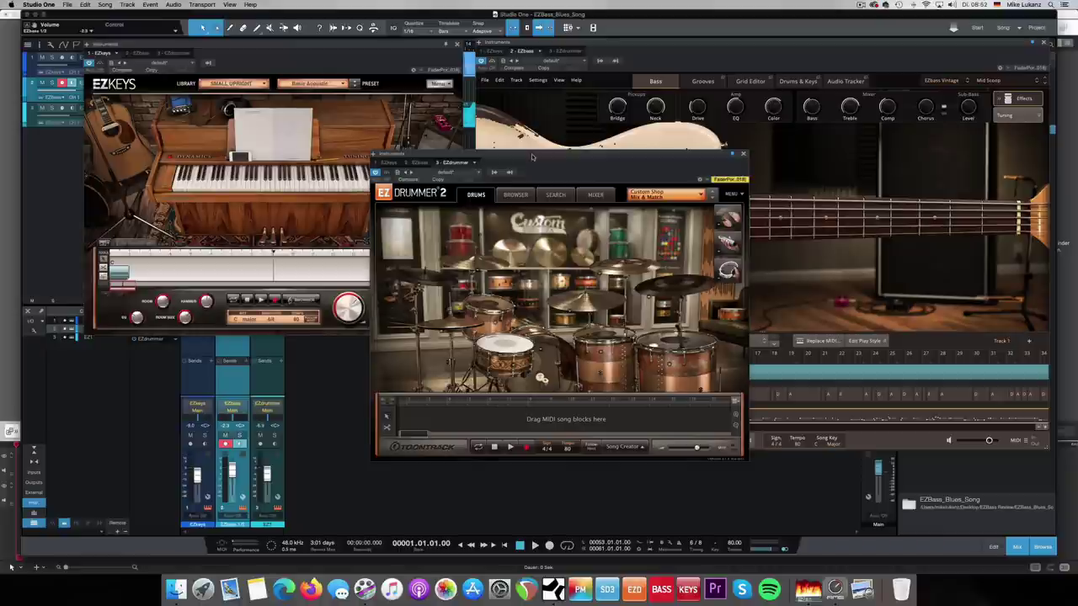
pyautogui.moveTo(535, 157); pyautogui.dragTo(447, 233)
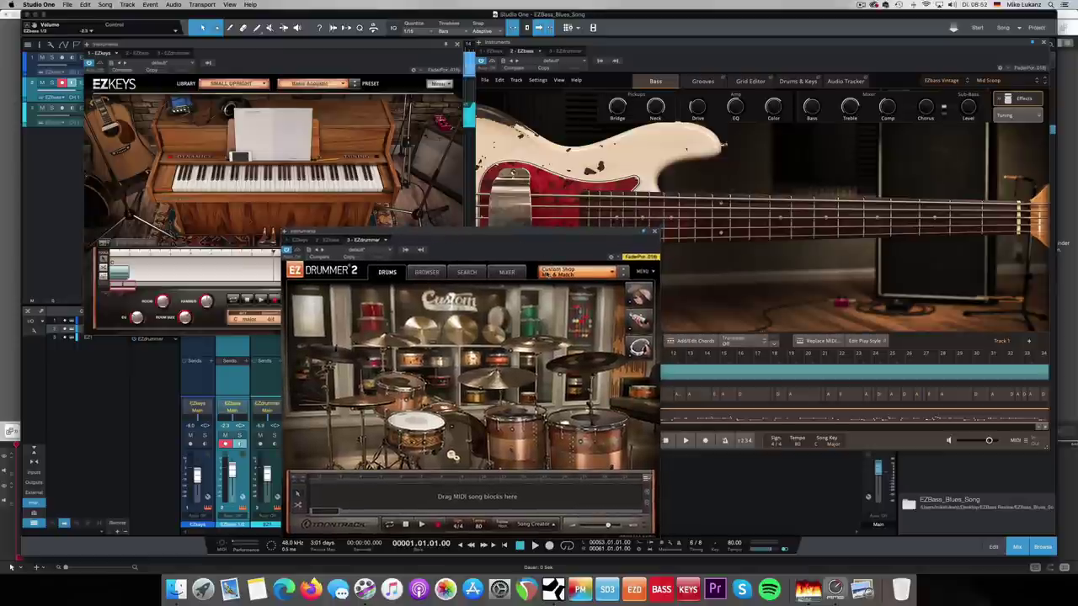
# Arrange the EZkeys, EZdrummer and EZbass windows together and set the song position to bar 12.
pyautogui.moveTo(429, 52); pyautogui.dragTo(418, 15)
pyautogui.click(418, 44)
pyautogui.moveTo(513, 226); pyautogui.dragTo(549, 258)
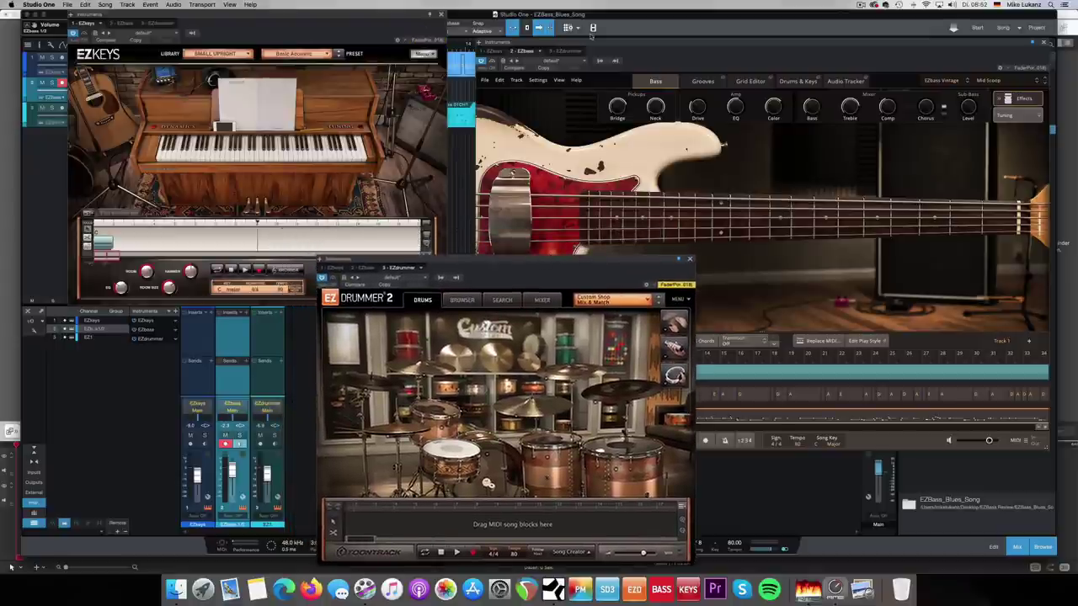
pyautogui.moveTo(592, 36); pyautogui.dragTo(579, 9)
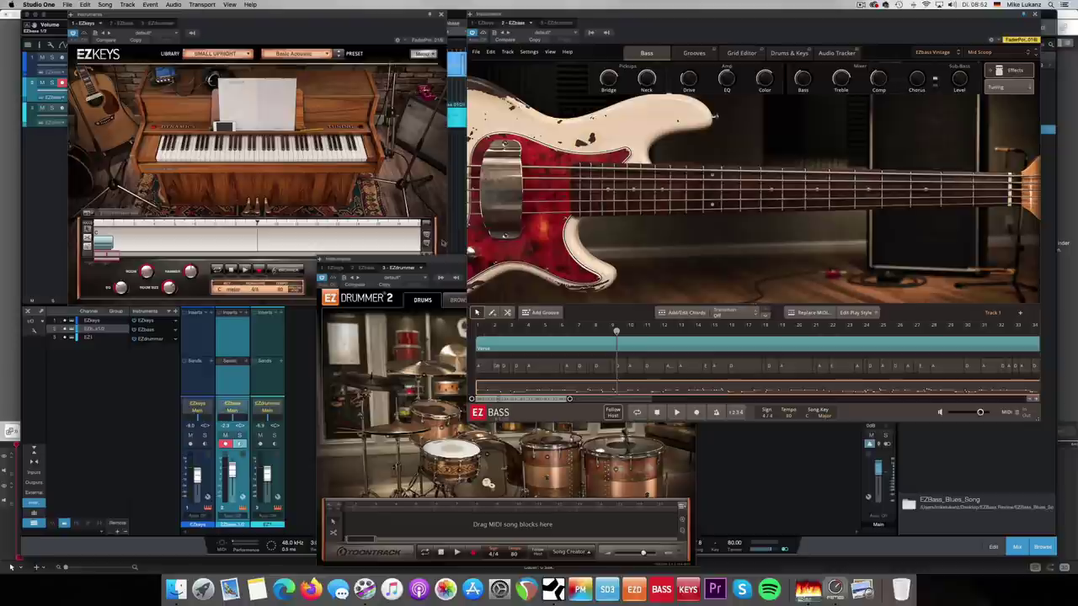
pyautogui.click(442, 258)
pyautogui.moveTo(442, 257); pyautogui.dragTo(436, 264)
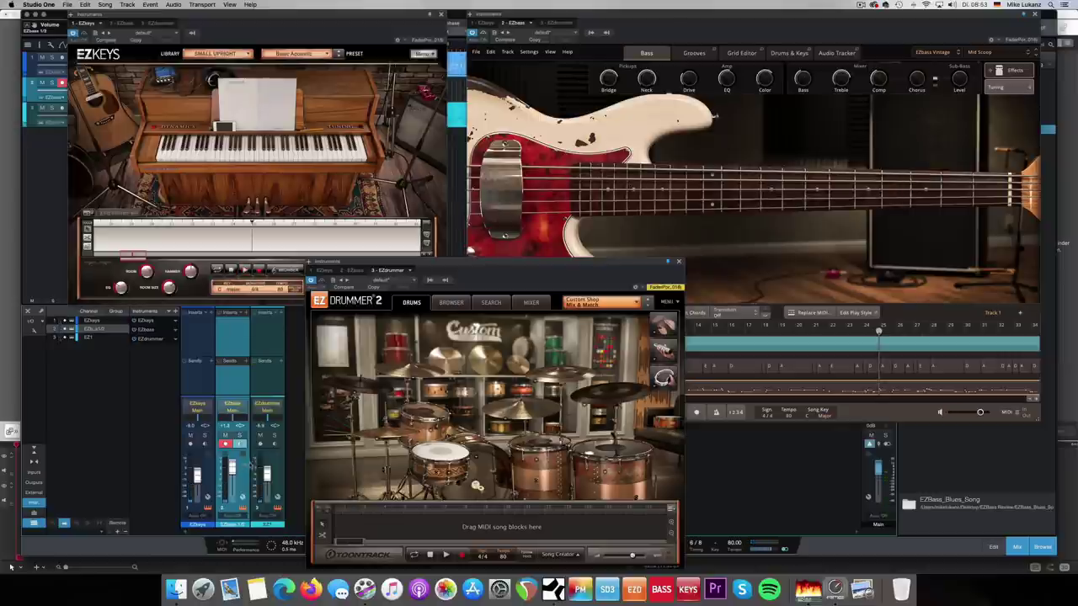
# Close EZdrummer 2 and move the EZbass window to the centre-left, in front of EZkeys.
pyautogui.click(679, 261)
pyautogui.moveTo(667, 19); pyautogui.dragTo(401, 61)
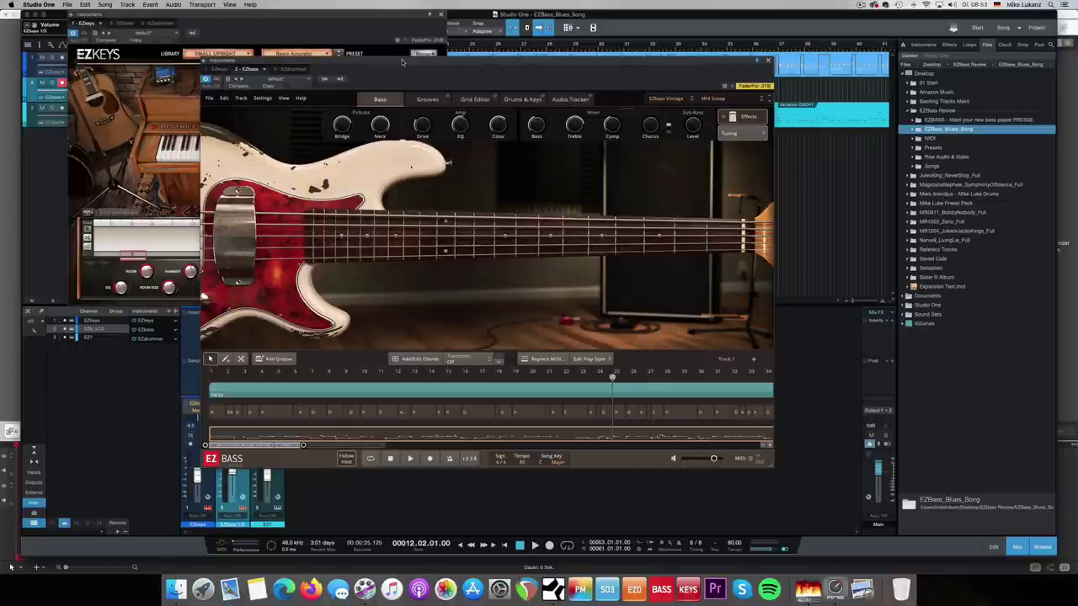